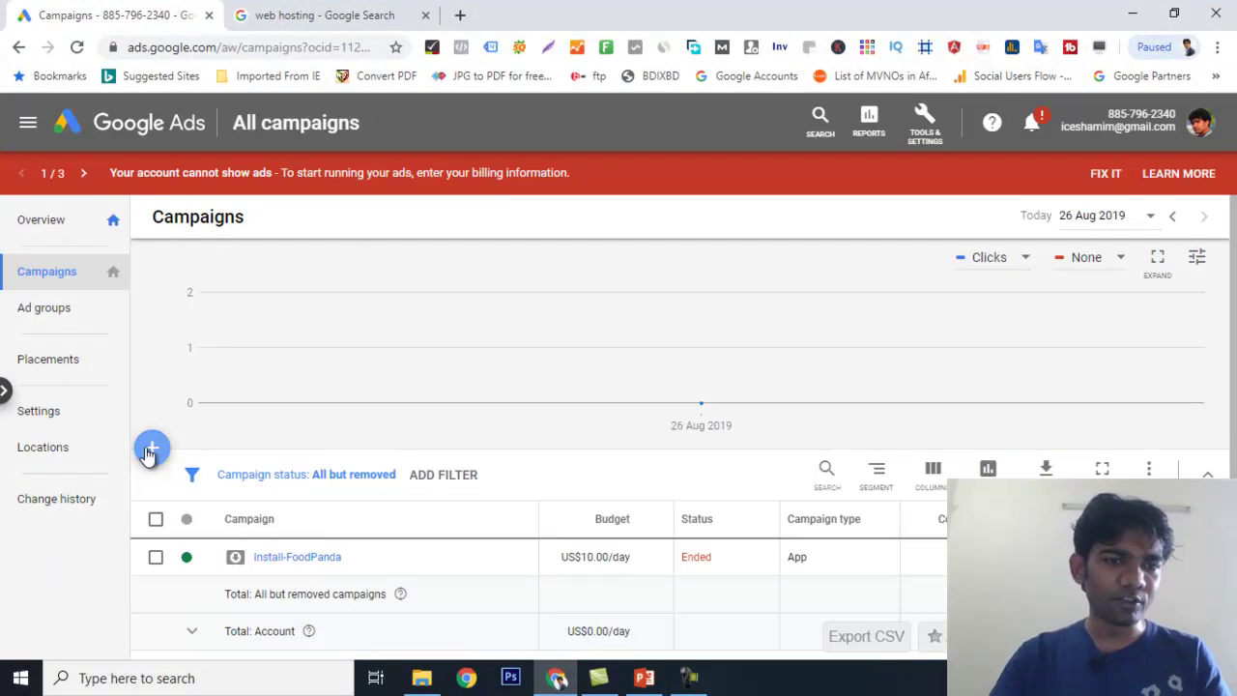
- Start a new campaign with the Sales goal and the Search campaign type
{"action": "left_click", "coordinate": [258, 527]}
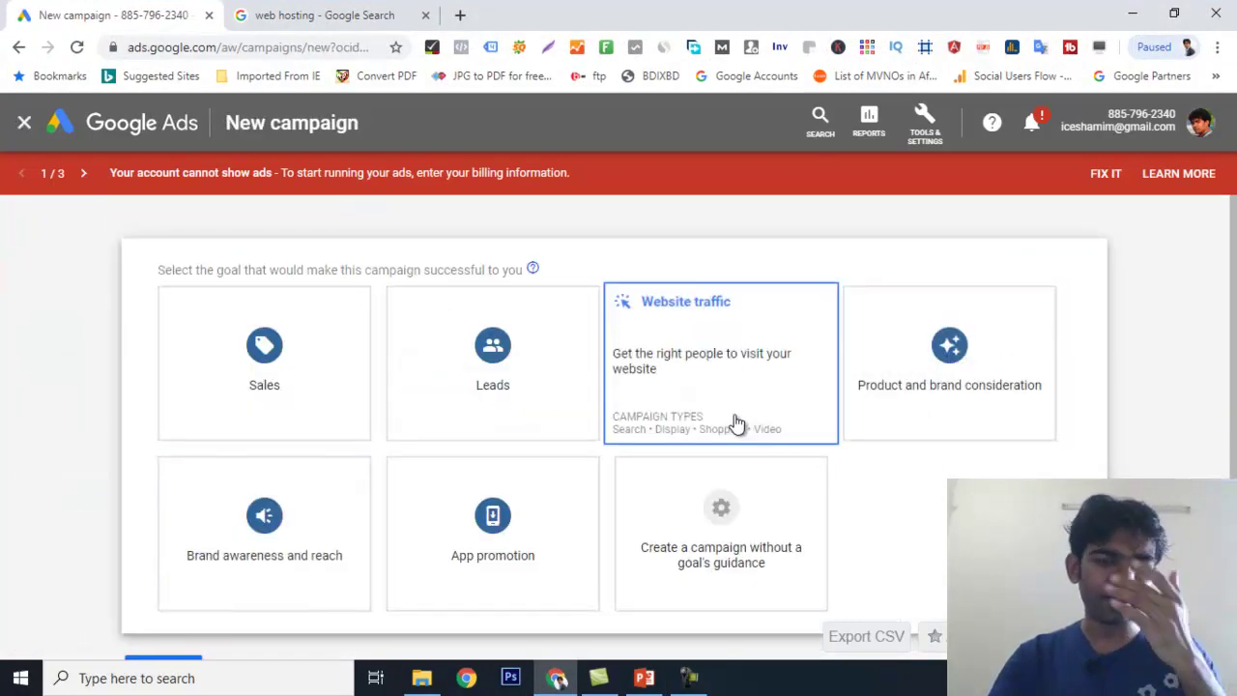
{"action": "scroll", "coordinate": [320, 386], "scroll_direction": "down", "scroll_amount": 1}
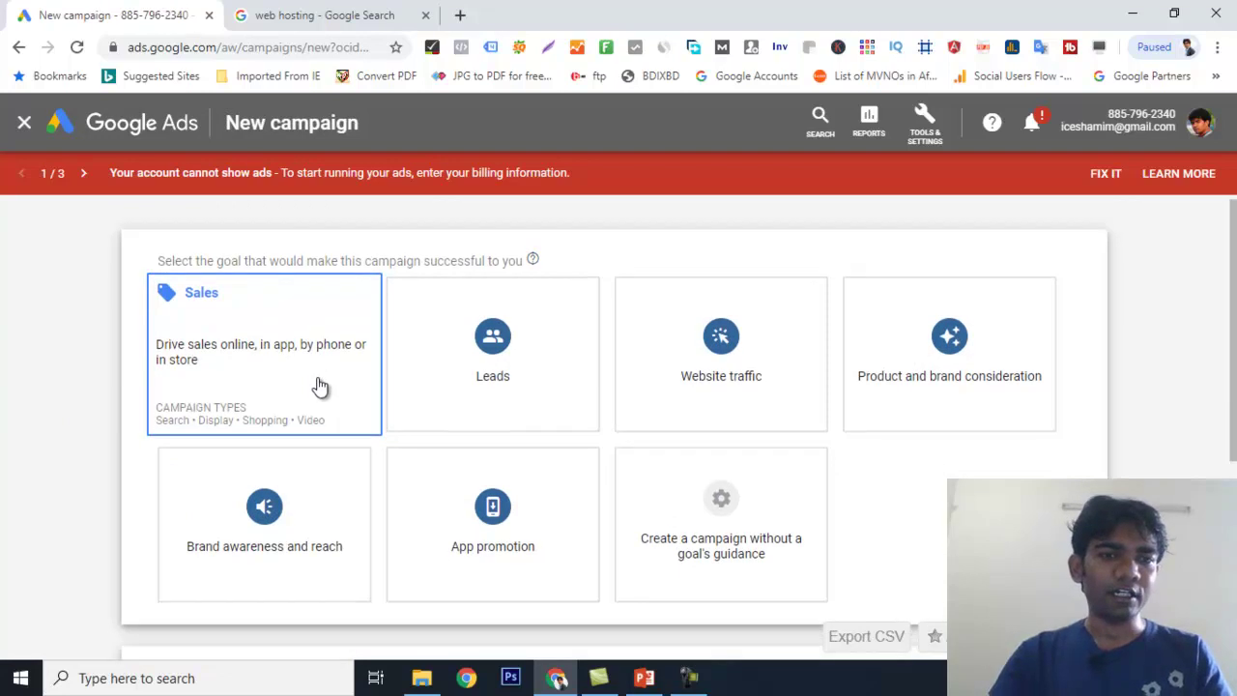
{"action": "scroll", "coordinate": [320, 386], "scroll_direction": "down", "scroll_amount": 2}
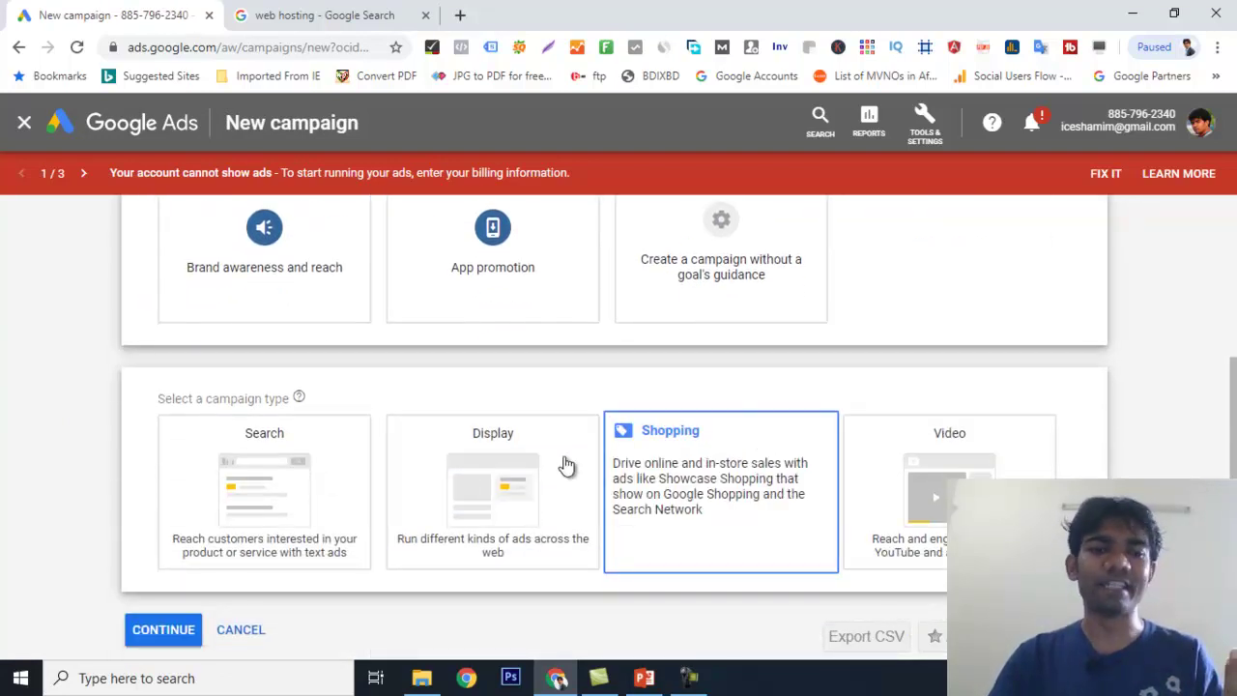
{"action": "left_click", "coordinate": [294, 480]}
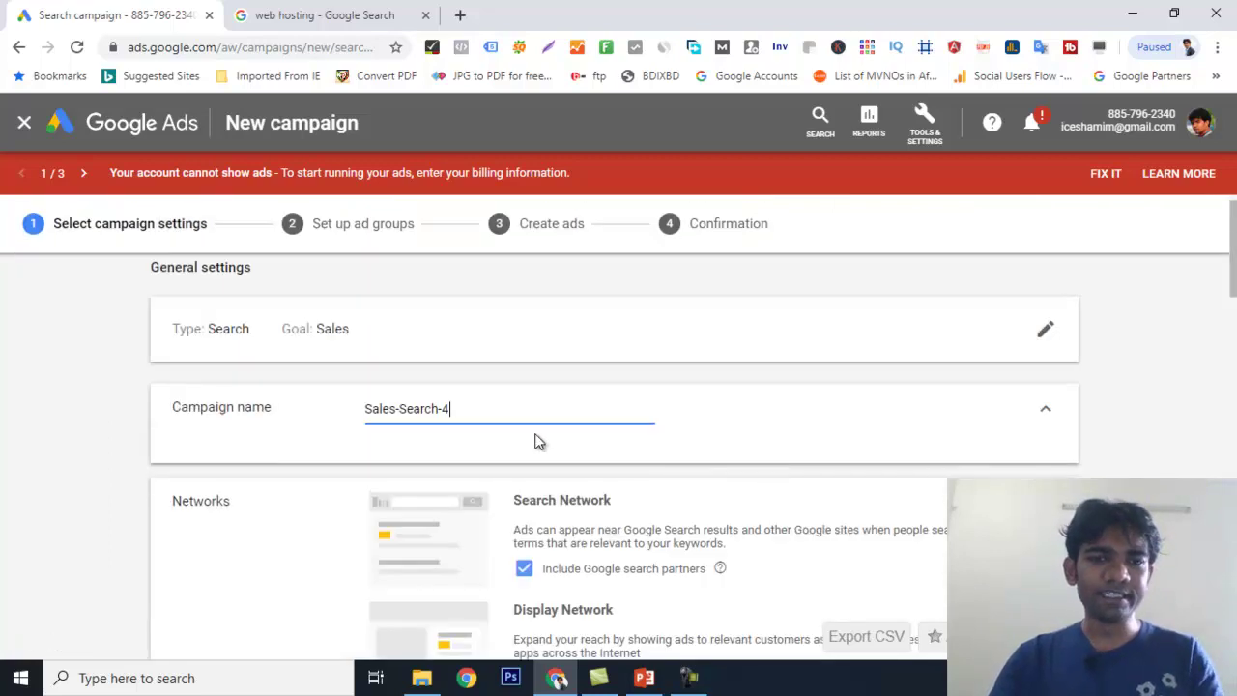
- Review the new campaign's network, location and daily budget settings down to the Bidding section
{"action": "scroll", "coordinate": [557, 400], "scroll_direction": "down", "scroll_amount": 3}
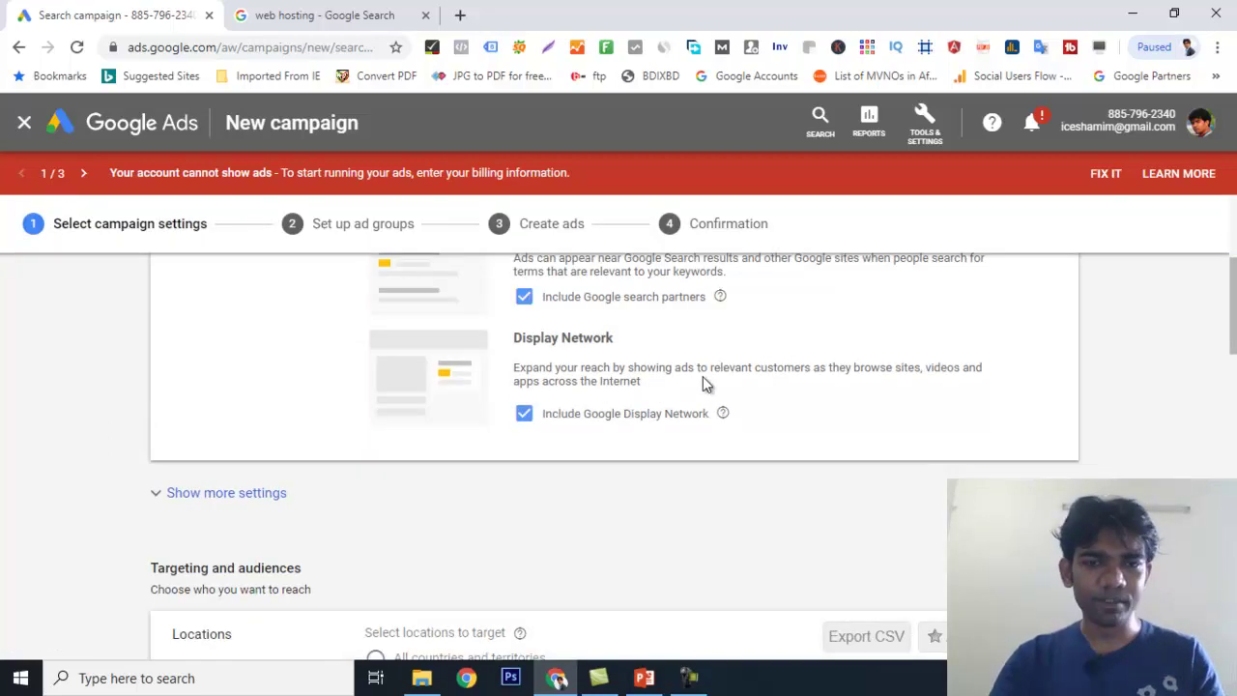
{"action": "scroll", "coordinate": [704, 380], "scroll_direction": "down", "scroll_amount": 3}
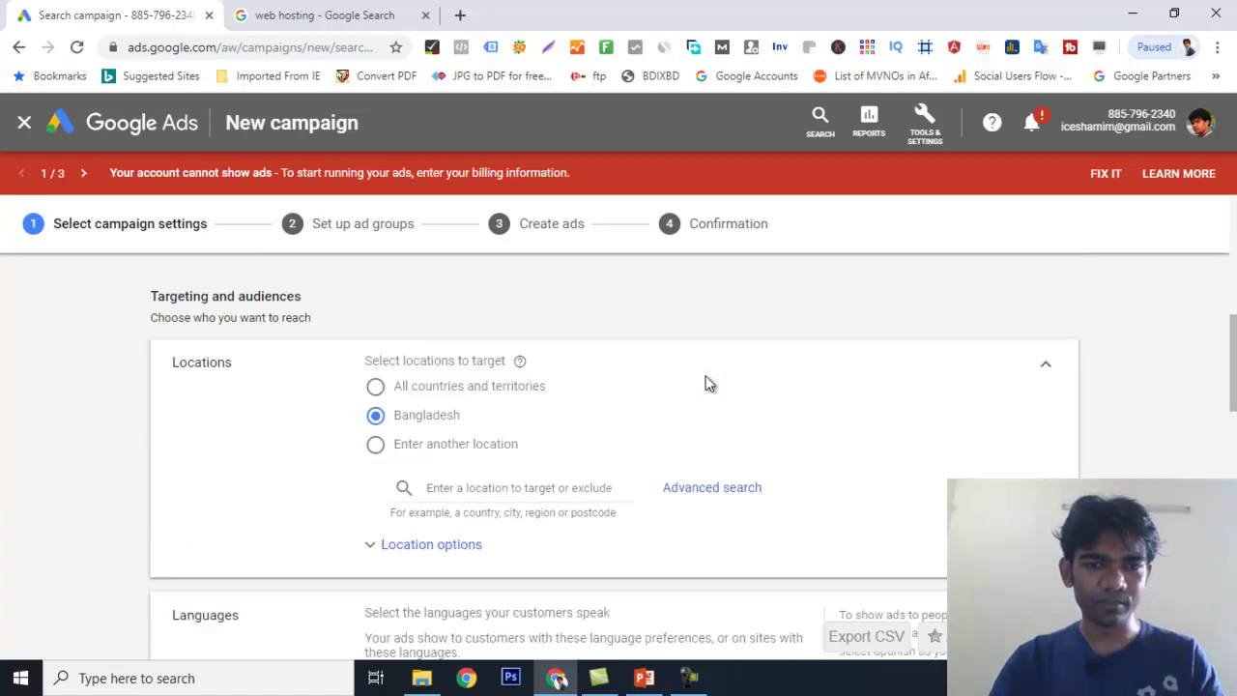
{"action": "scroll", "coordinate": [705, 383], "scroll_direction": "down", "scroll_amount": 3}
{"action": "scroll", "coordinate": [706, 387], "scroll_direction": "down", "scroll_amount": 3}
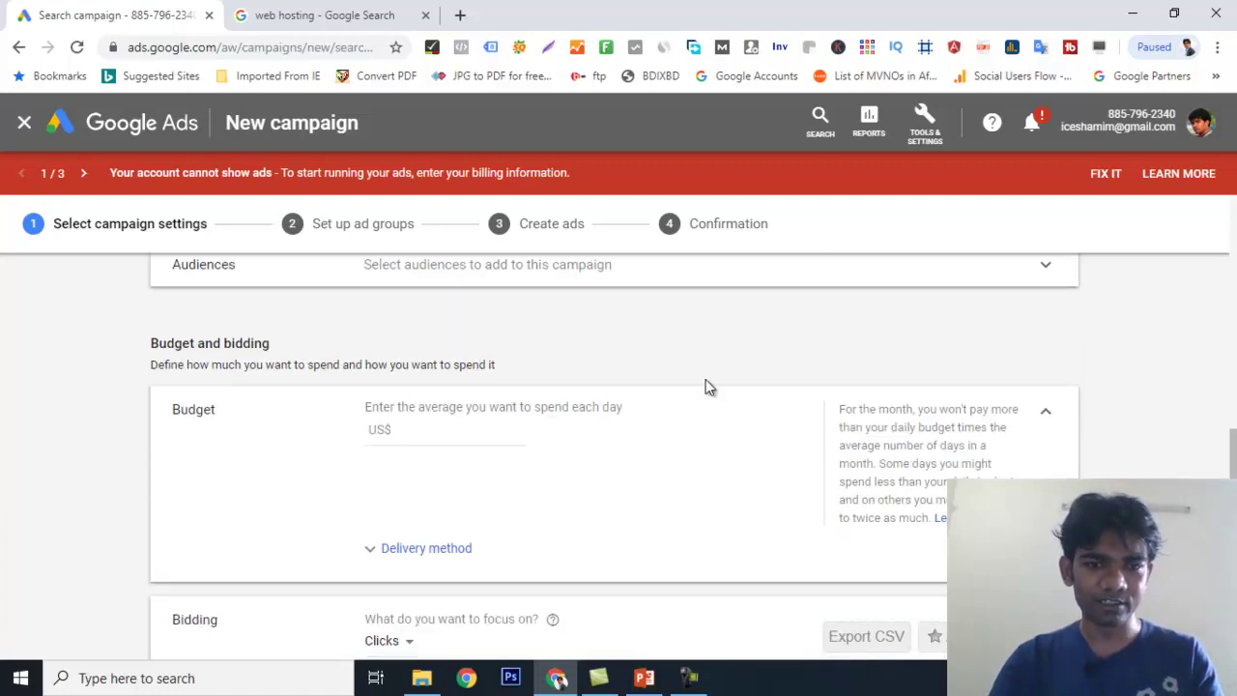
{"action": "scroll", "coordinate": [677, 382], "scroll_direction": "down", "scroll_amount": 1}
{"action": "left_click", "coordinate": [463, 342]}
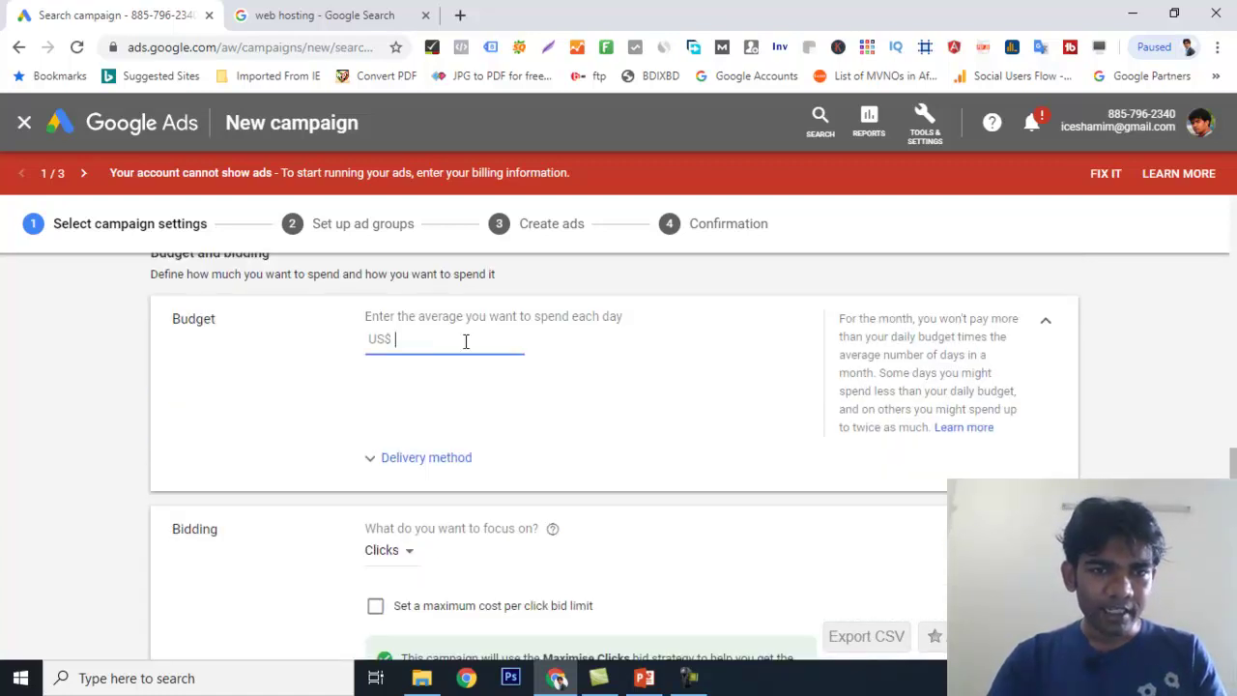
{"action": "scroll", "coordinate": [726, 345], "scroll_direction": "down", "scroll_amount": 2}
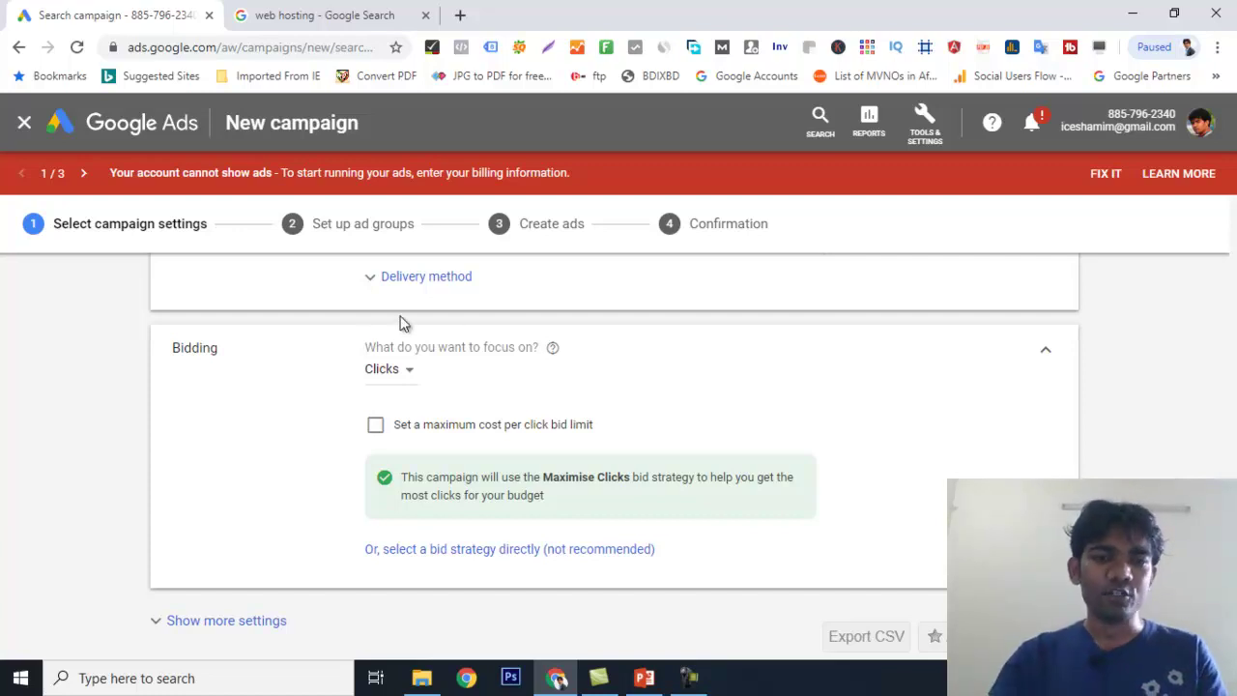
- Enable a maximum cost per click bid limit of US$ 0.50 in the Bidding settings
{"action": "left_click", "coordinate": [376, 425]}
{"action": "left_click", "coordinate": [423, 473]}
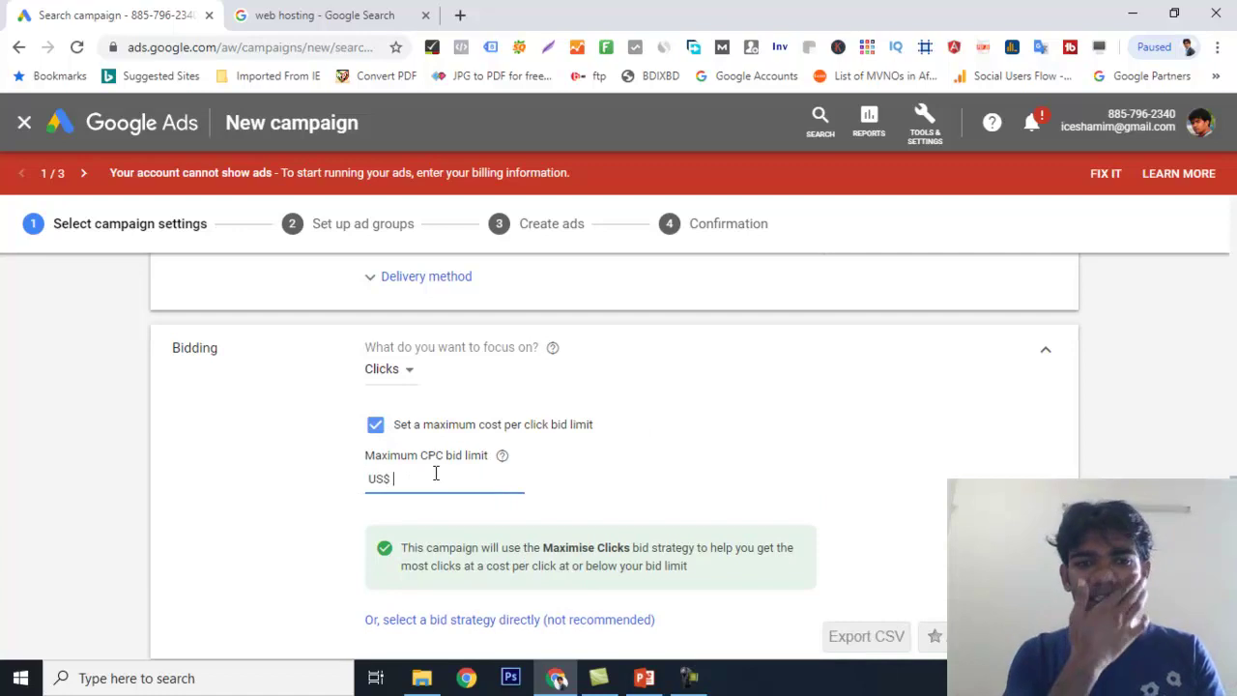
{"action": "type", "text": "1"}
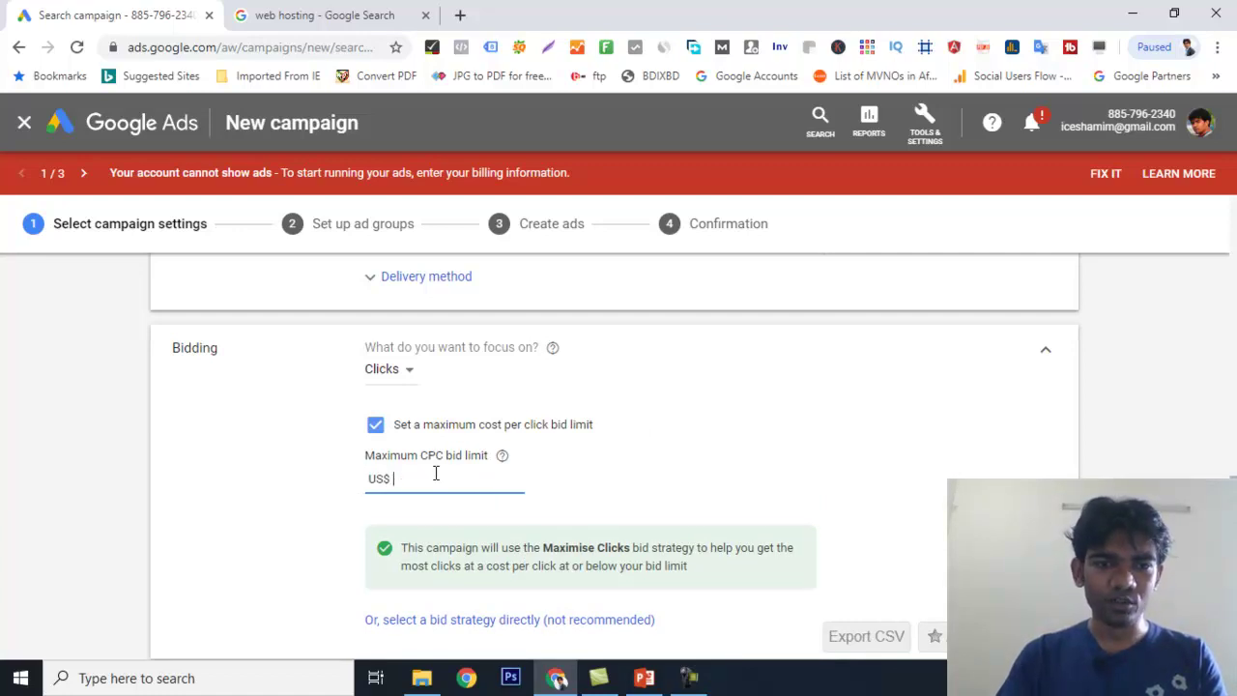
{"action": "type", "text": "0.50"}
{"action": "left_click", "coordinate": [786, 490]}
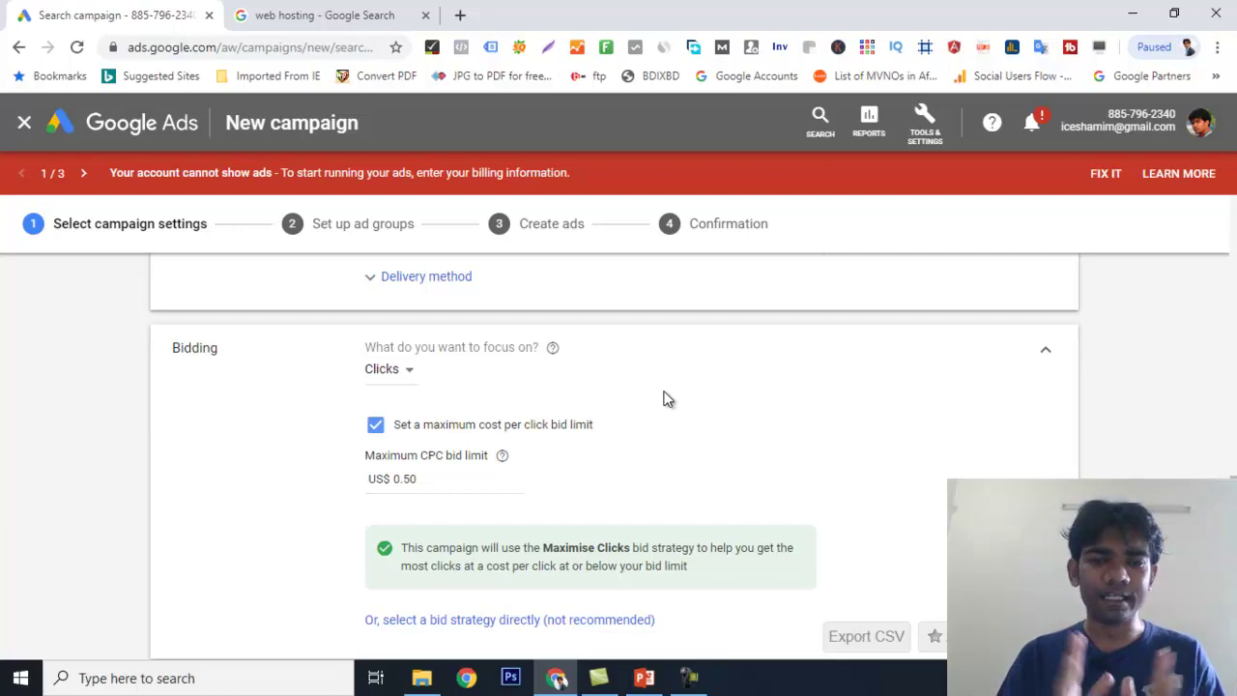
{"action": "left_click", "coordinate": [449, 474]}
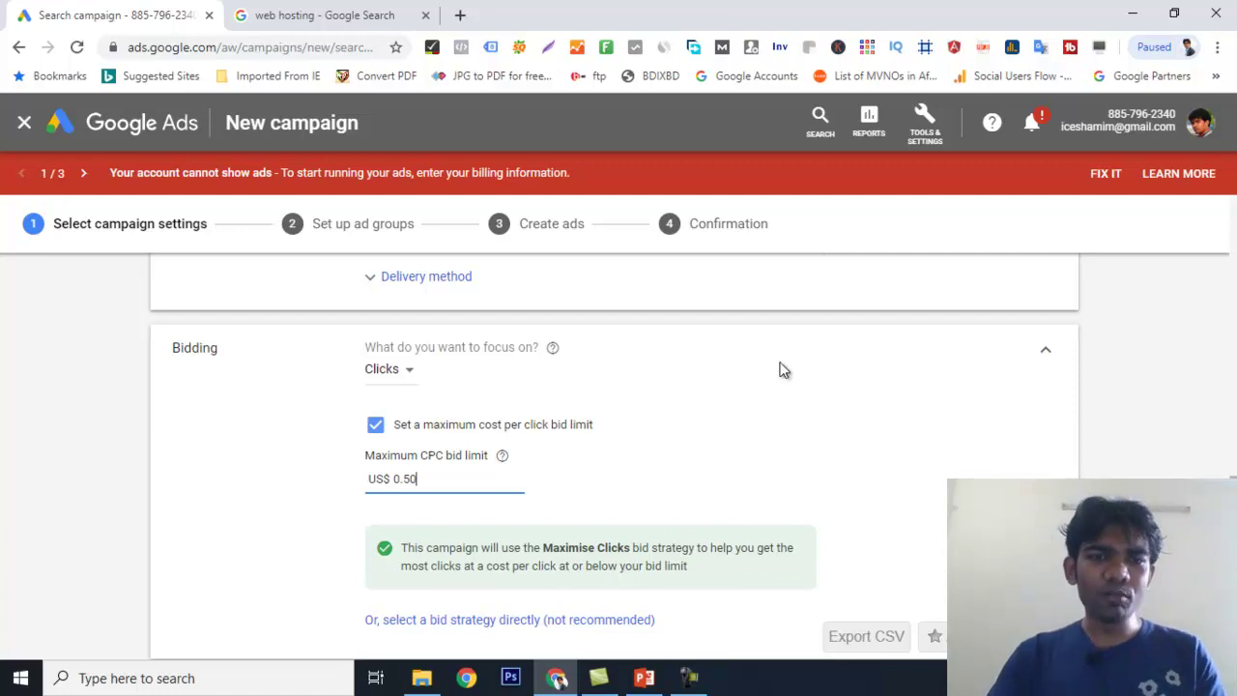
- Switch to selecting a bid strategy directly and choose Maximise clicks
{"action": "left_click", "coordinate": [517, 624]}
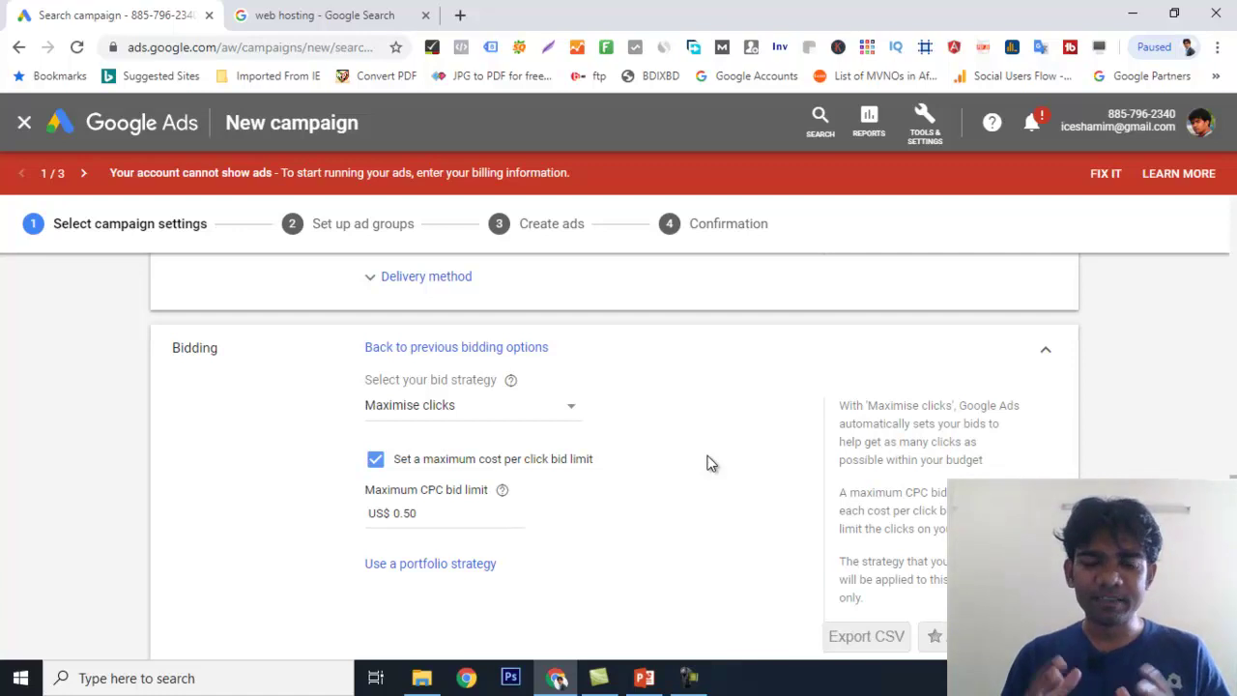
{"action": "left_click", "coordinate": [574, 414]}
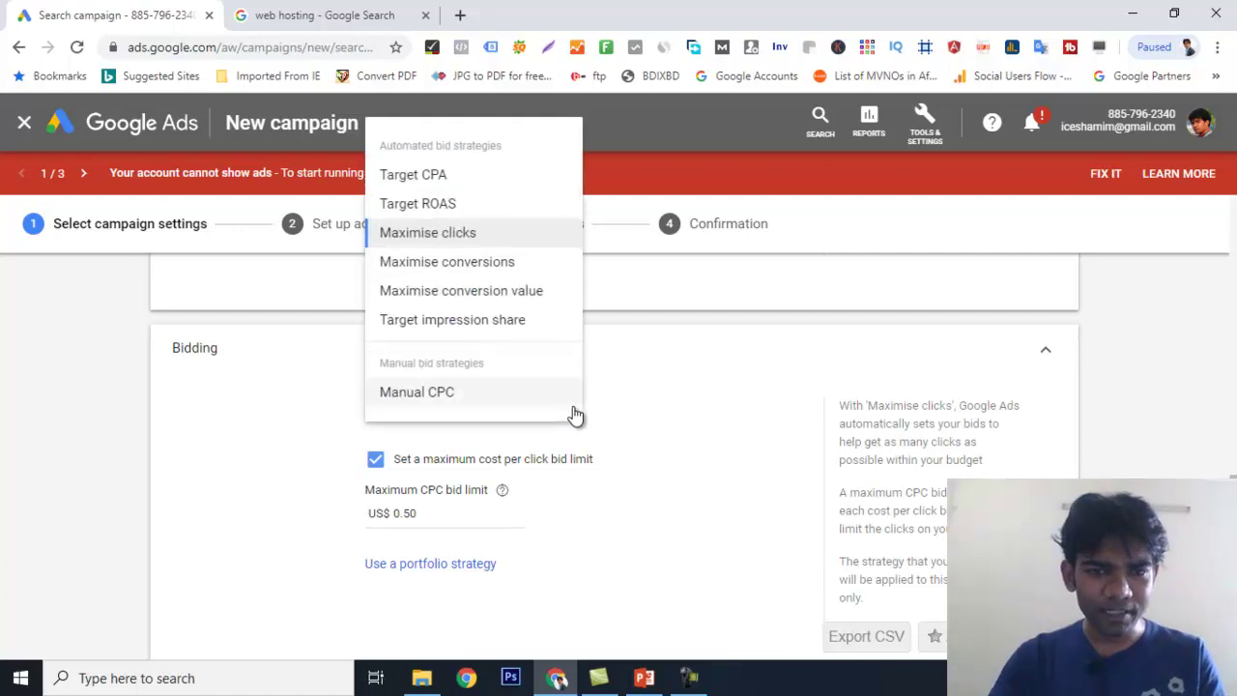
{"action": "left_click", "coordinate": [464, 235]}
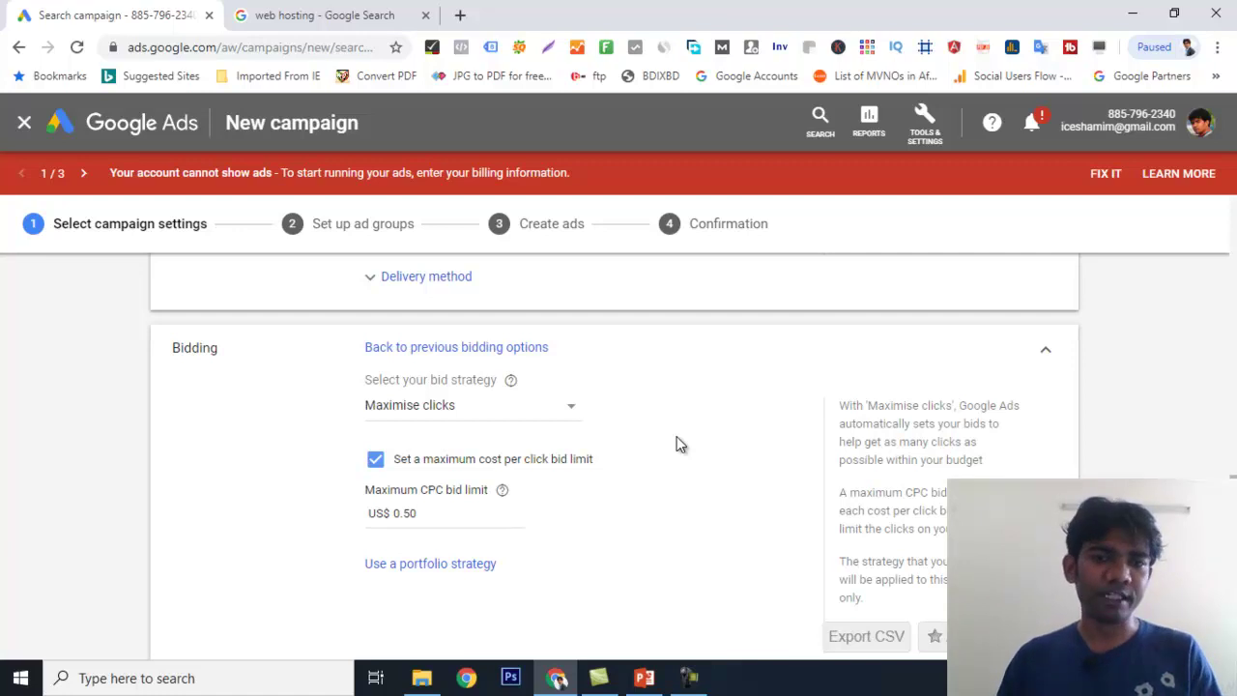
- Turn the maximum CPC bid limit off, re-enable it with US$ .50, and turn it off again
{"action": "left_click", "coordinate": [376, 460]}
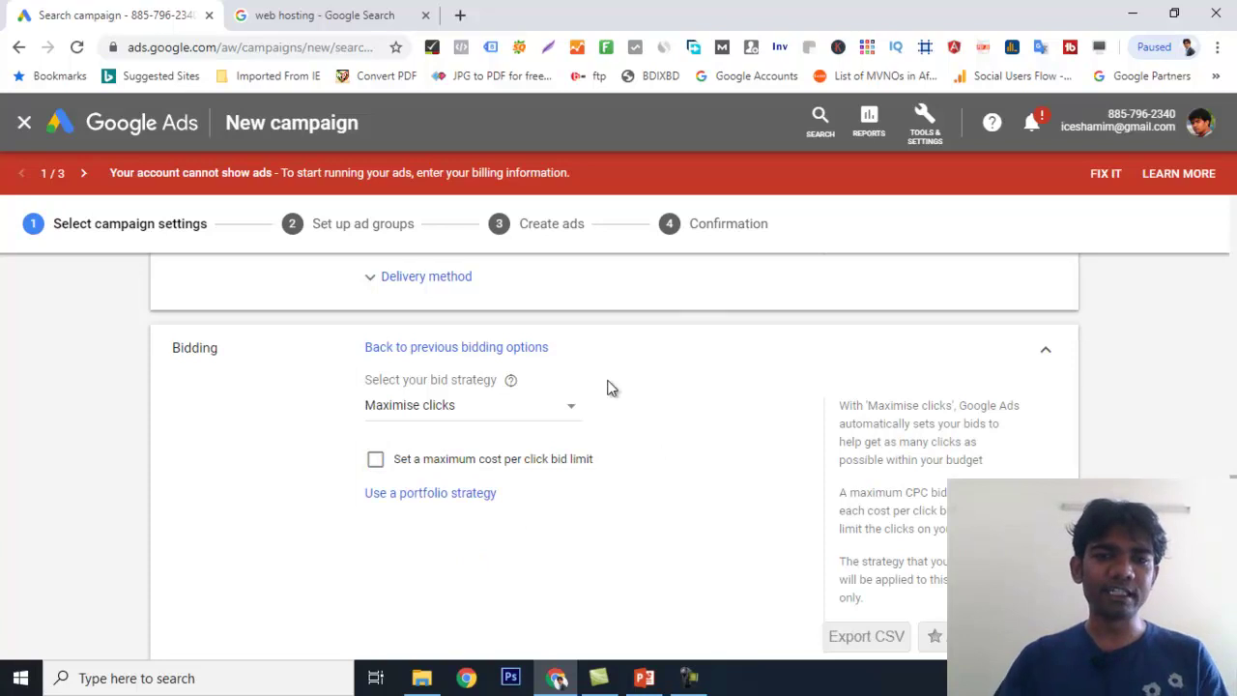
{"action": "left_click", "coordinate": [383, 467]}
{"action": "left_click", "coordinate": [408, 516]}
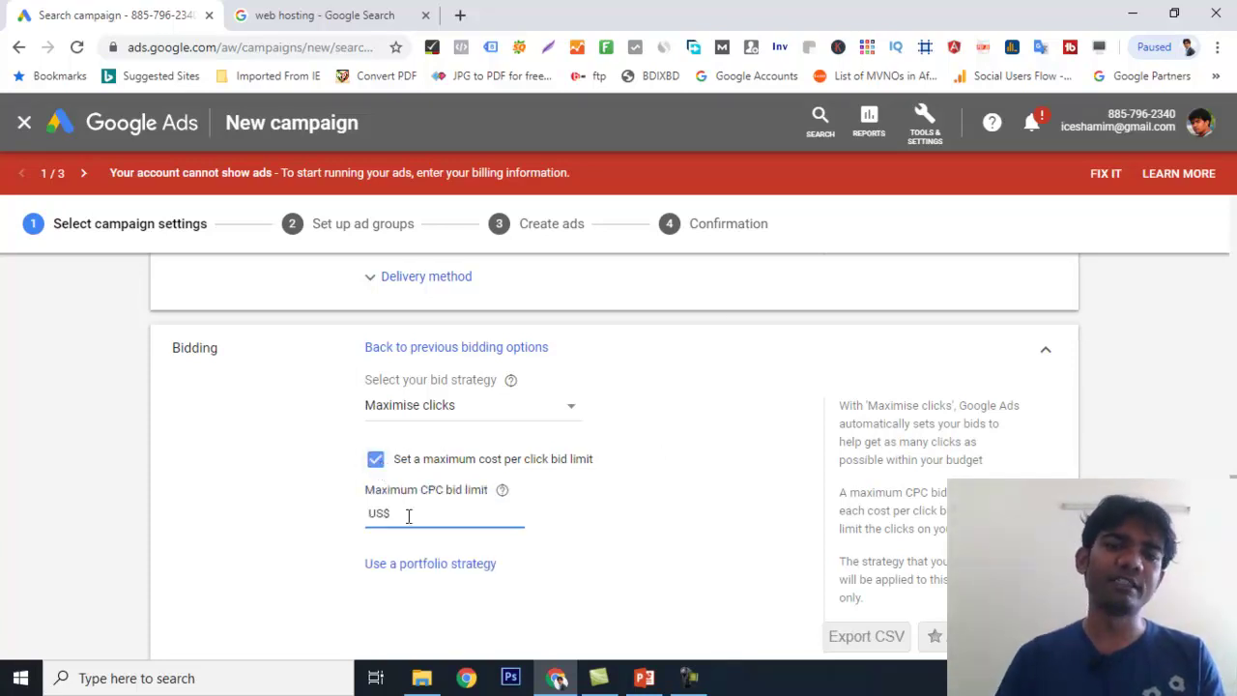
{"action": "type", "text": ".50"}
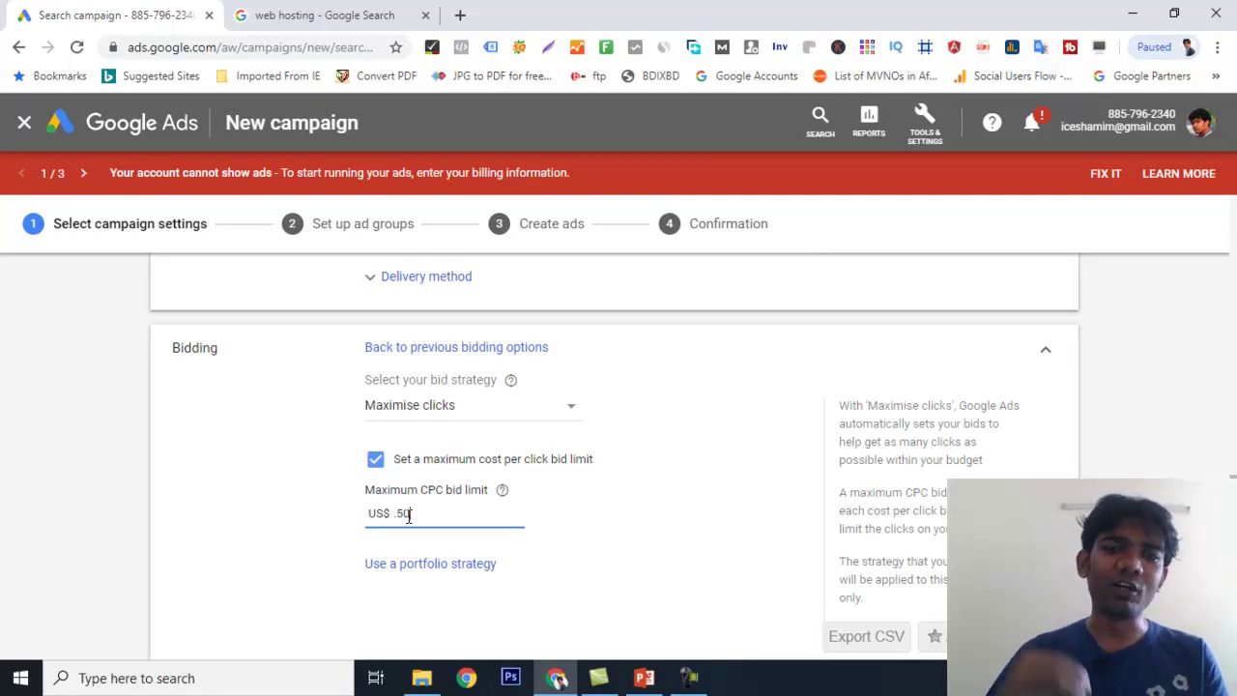
{"action": "left_click", "coordinate": [376, 461]}
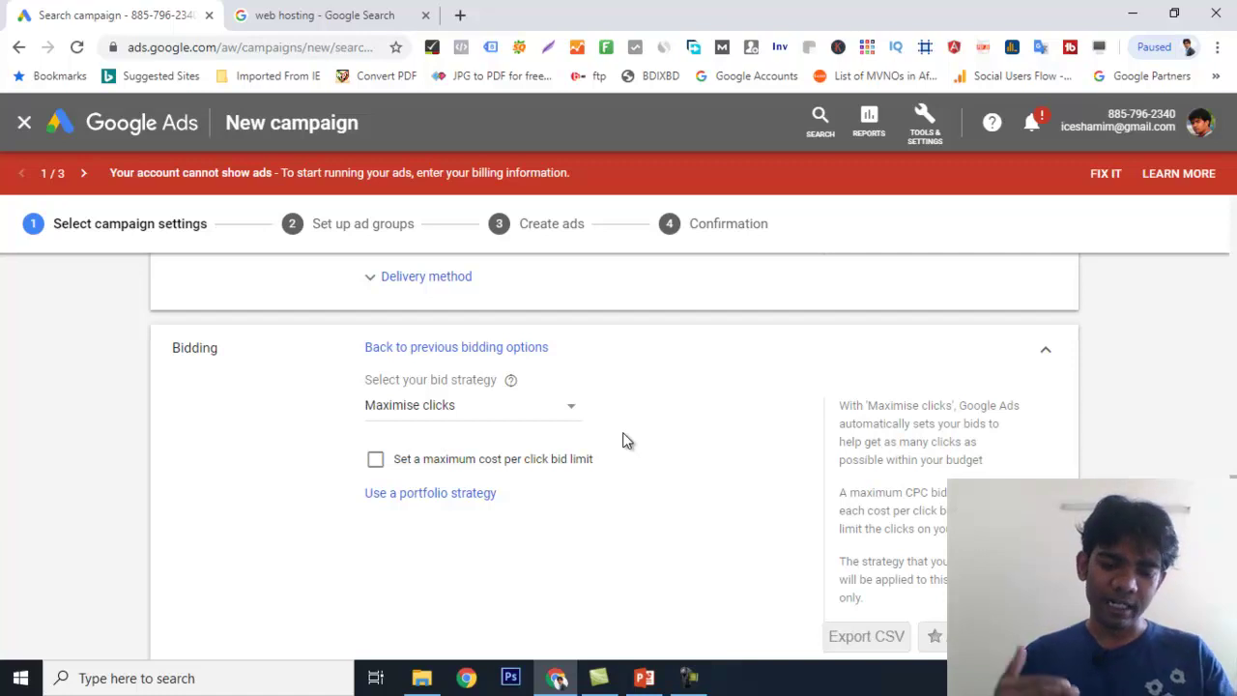
- Check the Google results for web hosting and change the campaign's bid strategy to Maximise conversions
{"action": "left_click", "coordinate": [283, 12]}
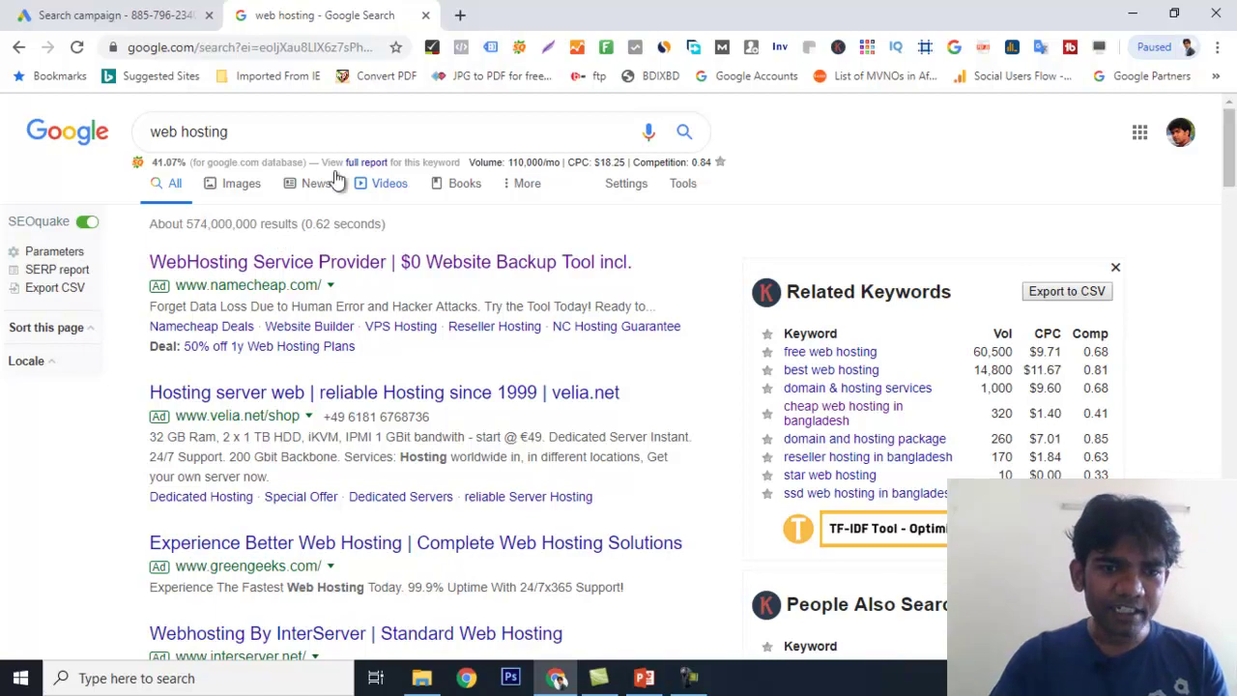
{"action": "left_click", "coordinate": [111, 16]}
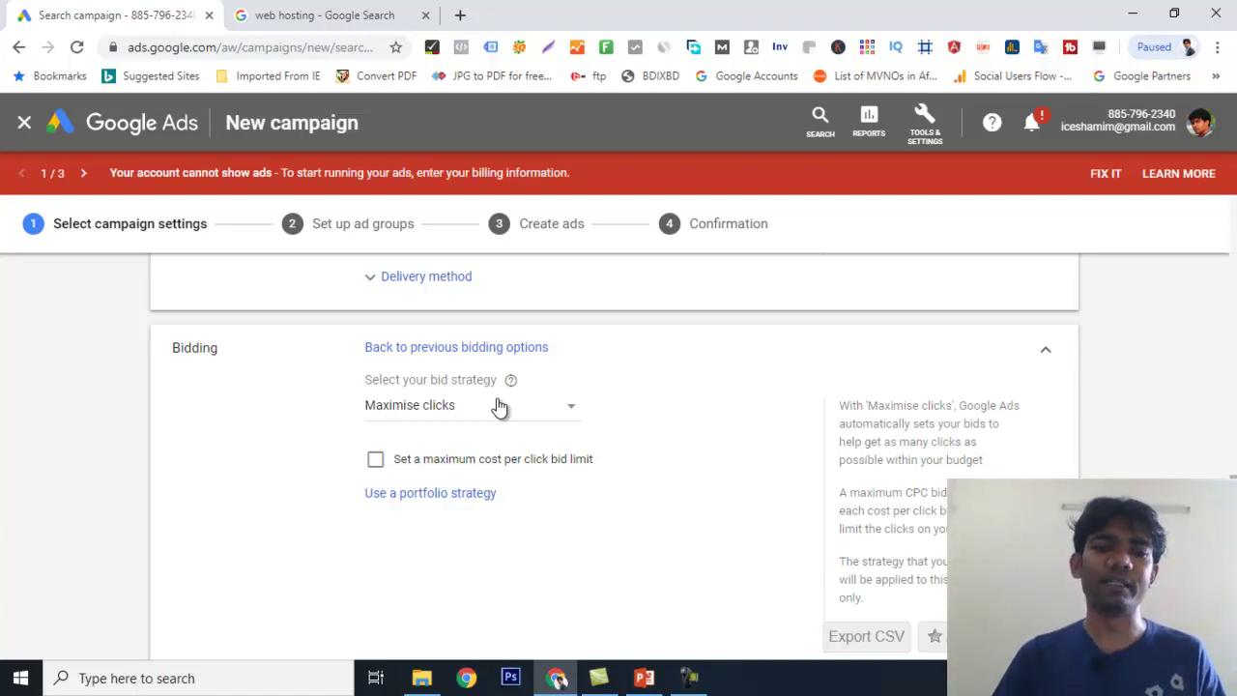
{"action": "left_click", "coordinate": [567, 413]}
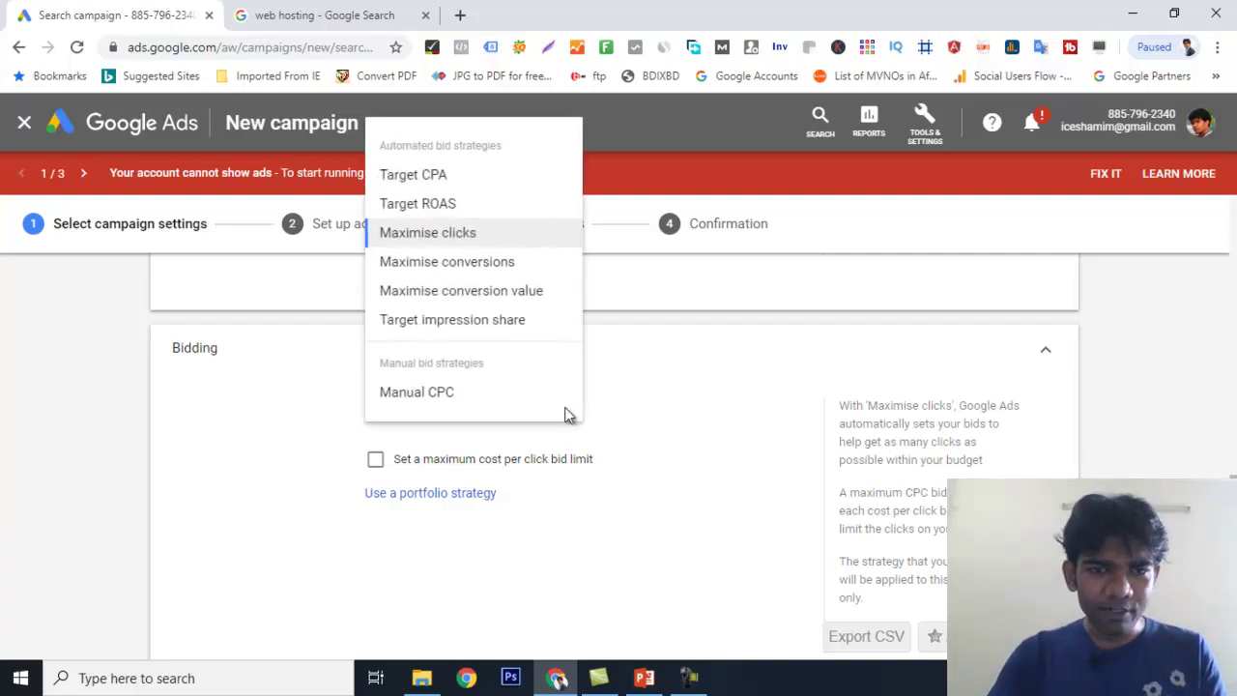
{"action": "left_click", "coordinate": [470, 274]}
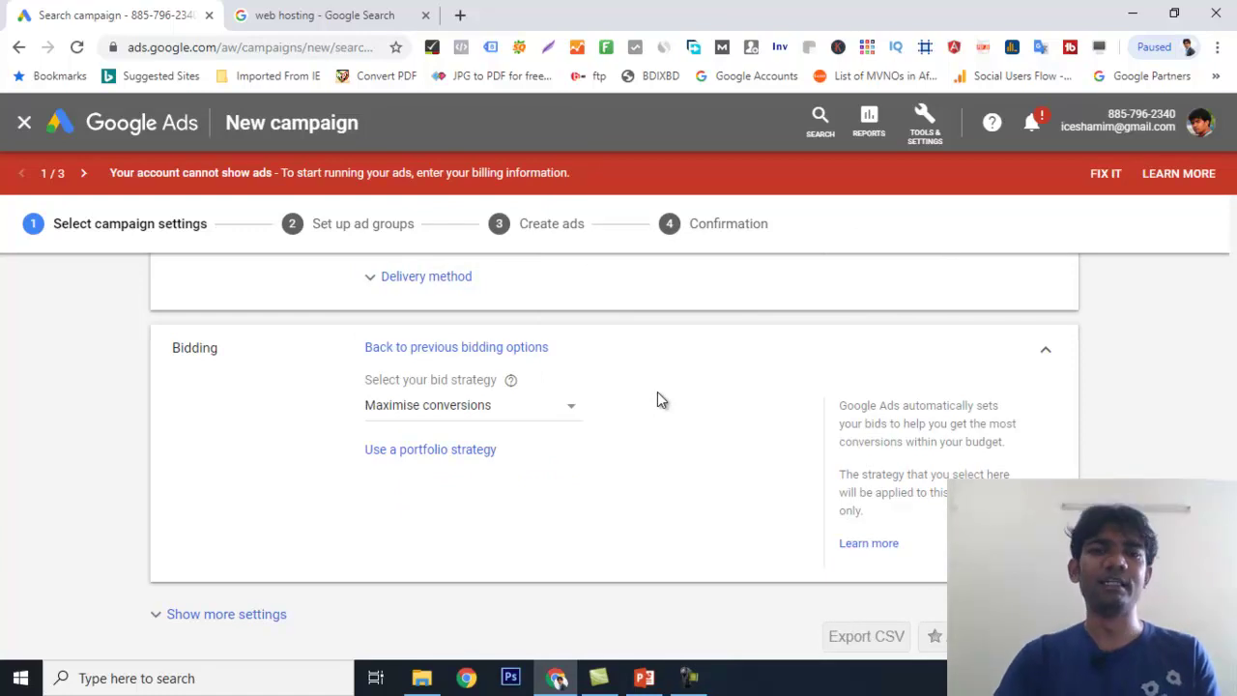
- Open the Namecheap ad from the web hosting search results in a new browser tab and switch to its landing page
{"action": "left_click", "coordinate": [326, 15]}
{"action": "right_click", "coordinate": [360, 263]}
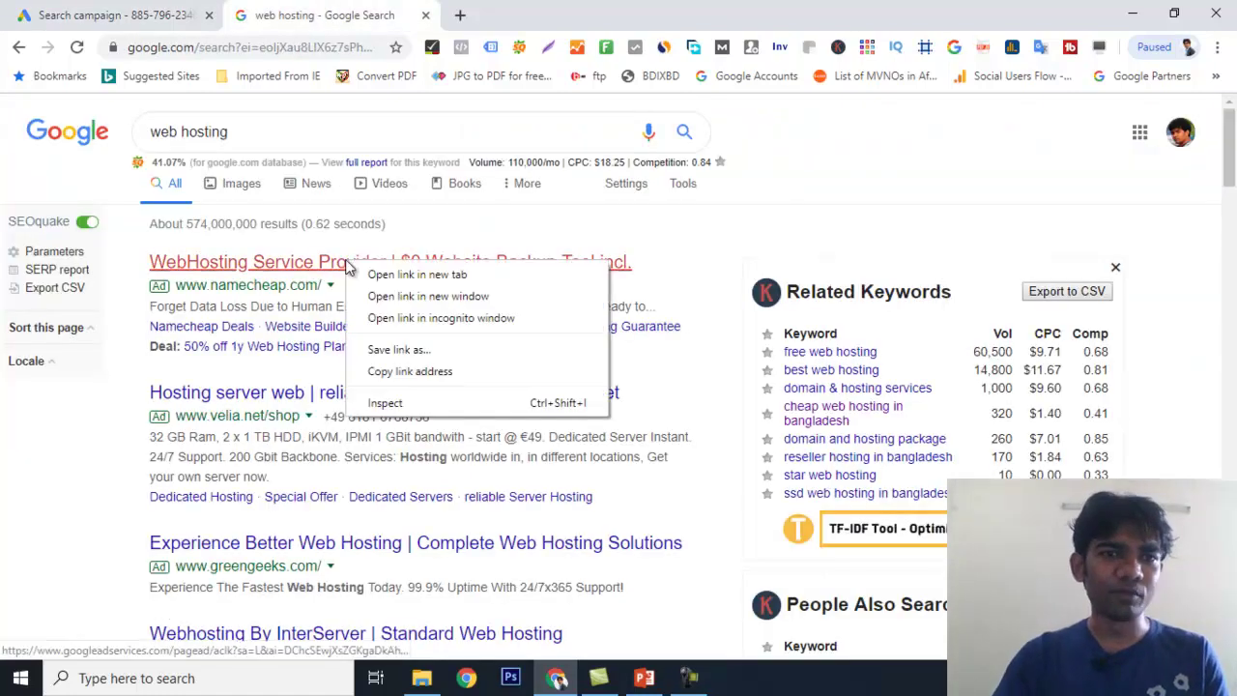
{"action": "left_click", "coordinate": [380, 273]}
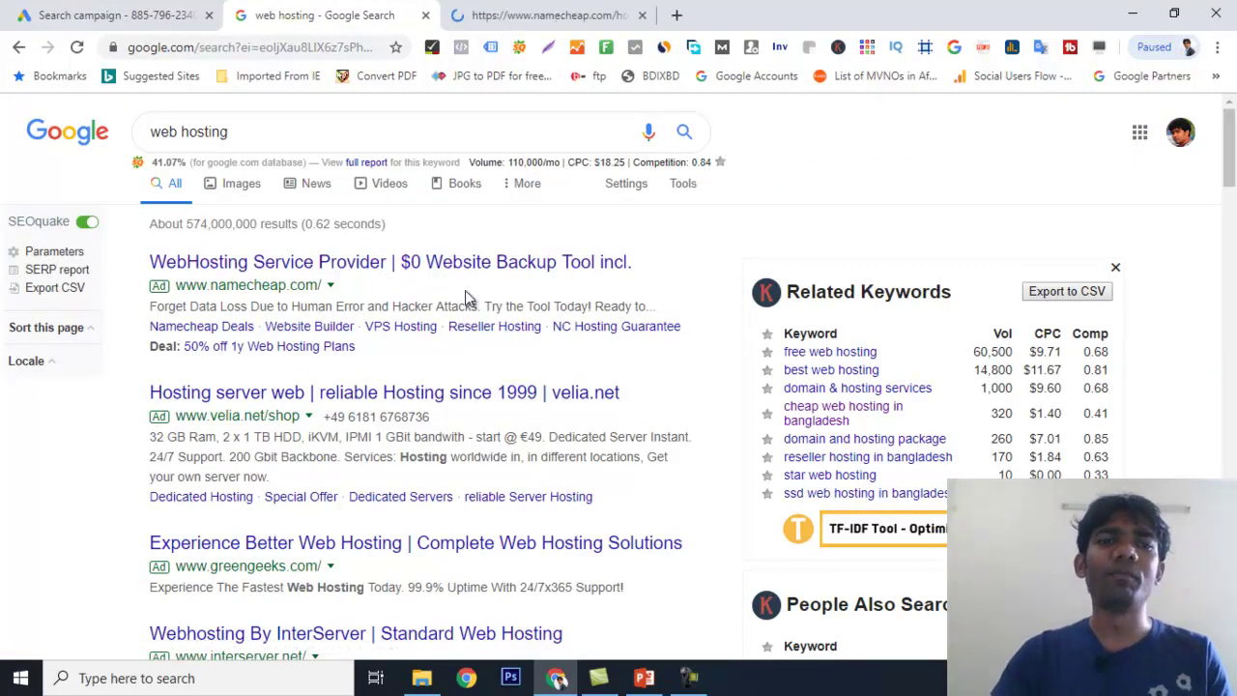
{"action": "left_click", "coordinate": [536, 14]}
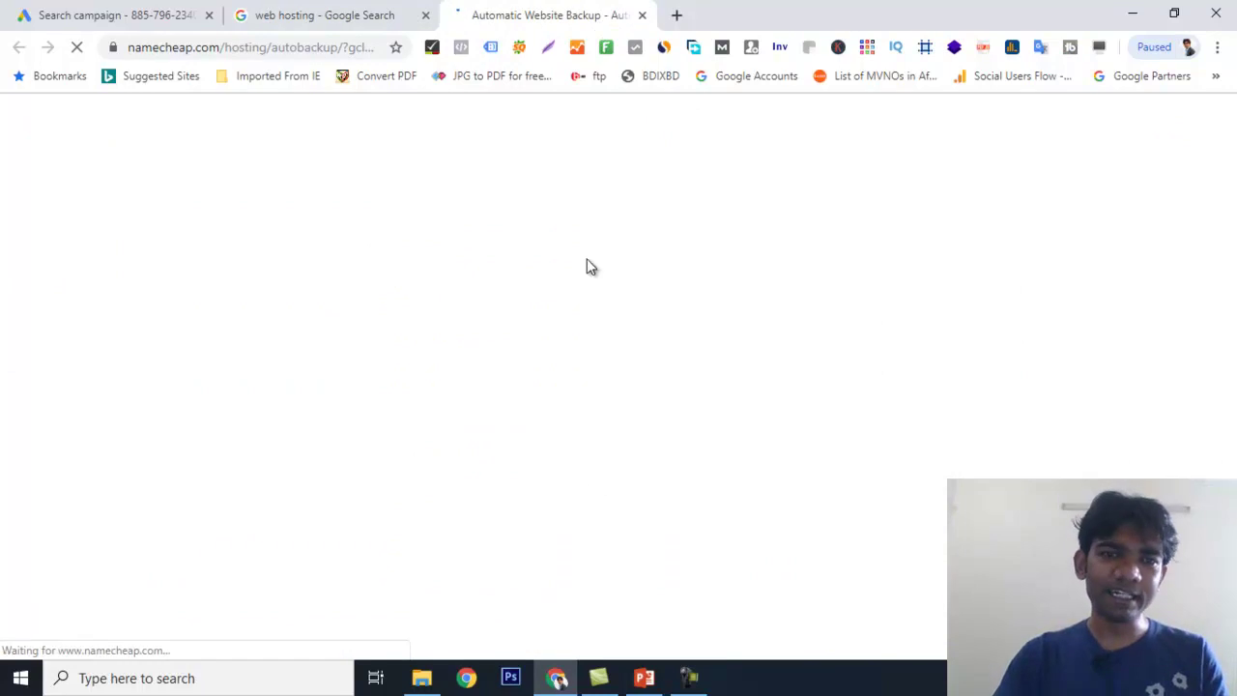
{"action": "left_click", "coordinate": [345, 12]}
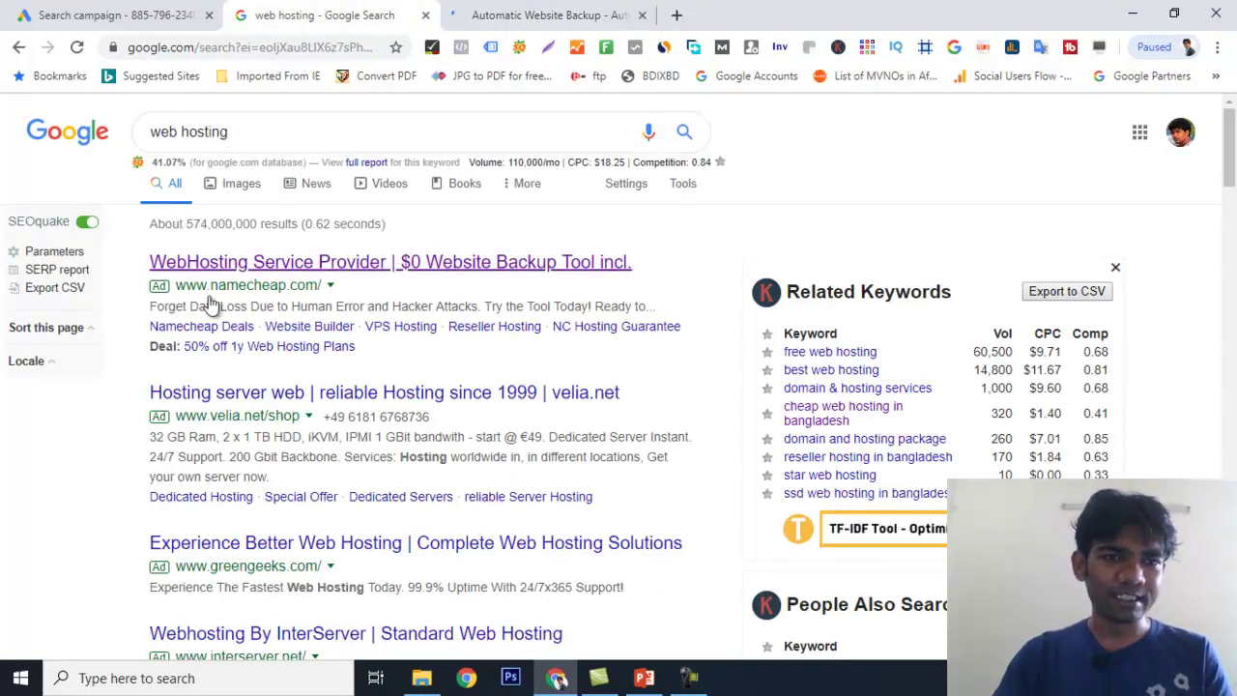
{"action": "left_click", "coordinate": [530, 11]}
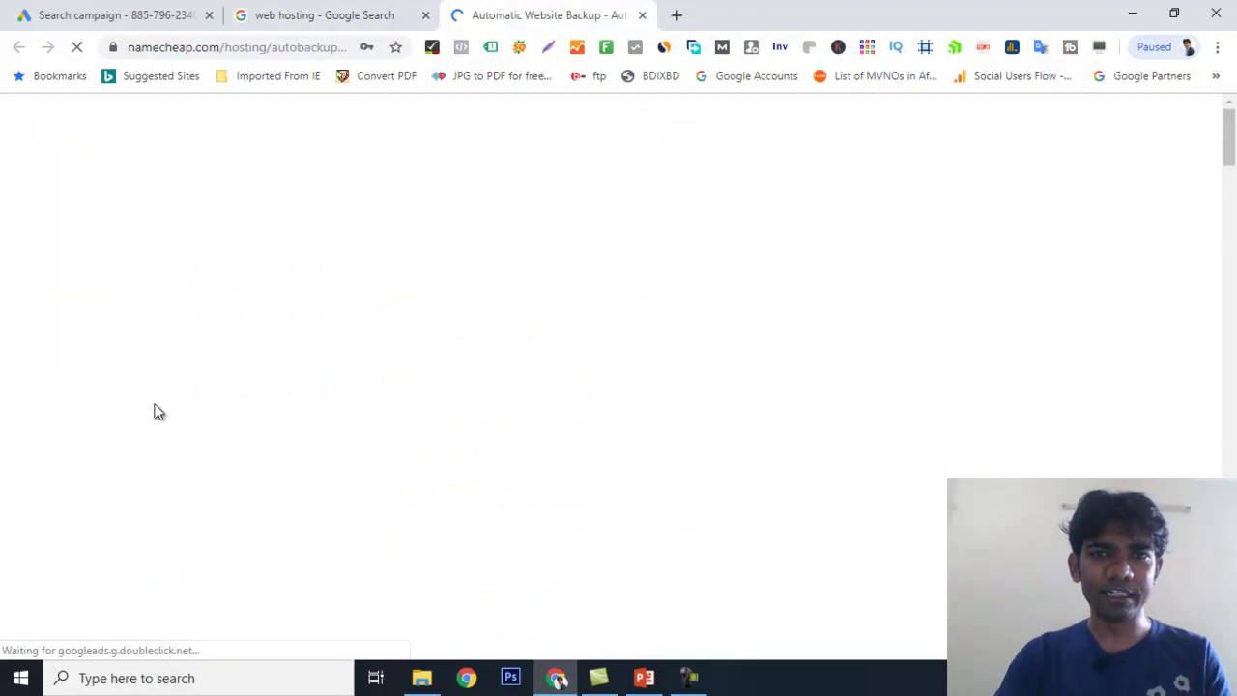
- Go from Namecheap's AutoBackup offer to its shared hosting plans and get started with the Stellar Plus plan
{"action": "scroll", "coordinate": [688, 351], "scroll_direction": "down", "scroll_amount": 3}
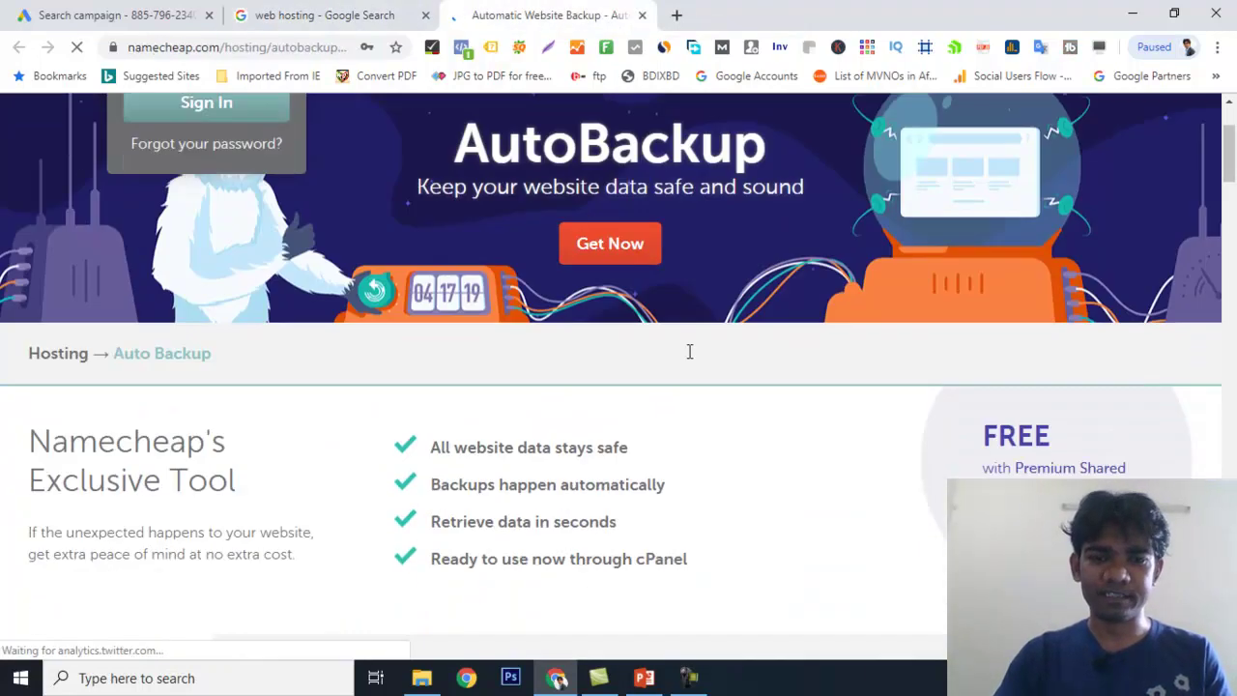
{"action": "scroll", "coordinate": [682, 353], "scroll_direction": "up", "scroll_amount": 2}
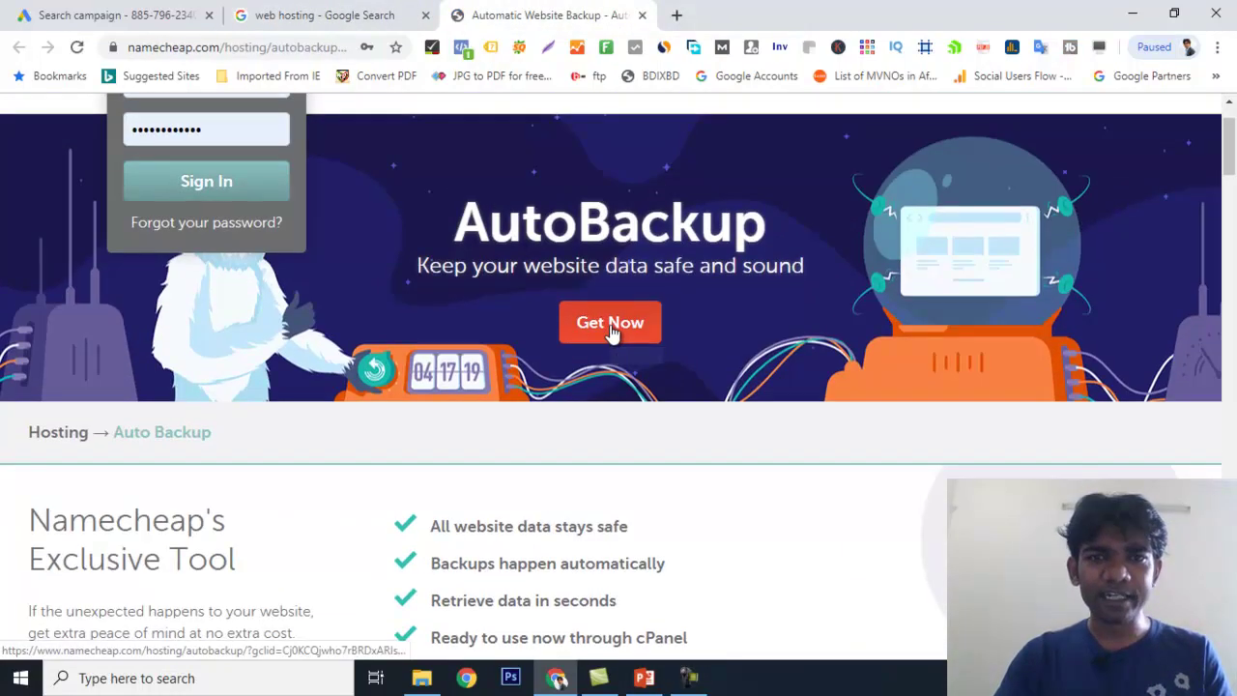
{"action": "left_click", "coordinate": [610, 329]}
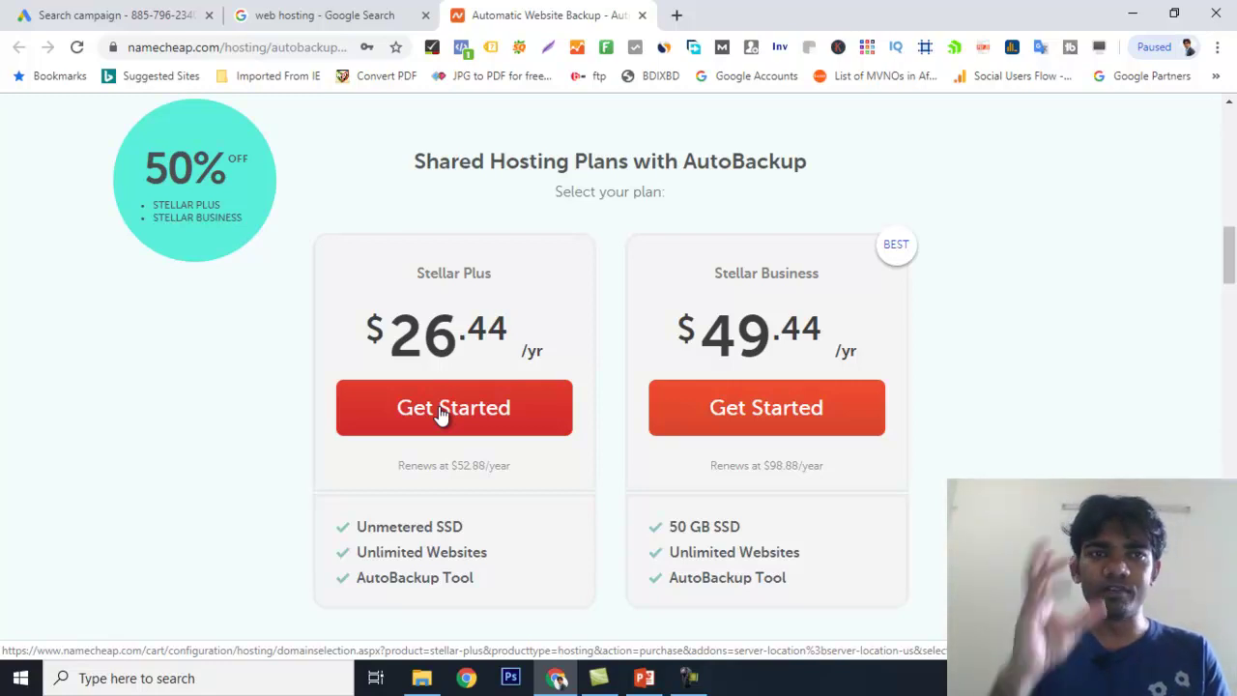
{"action": "left_click", "coordinate": [293, 14]}
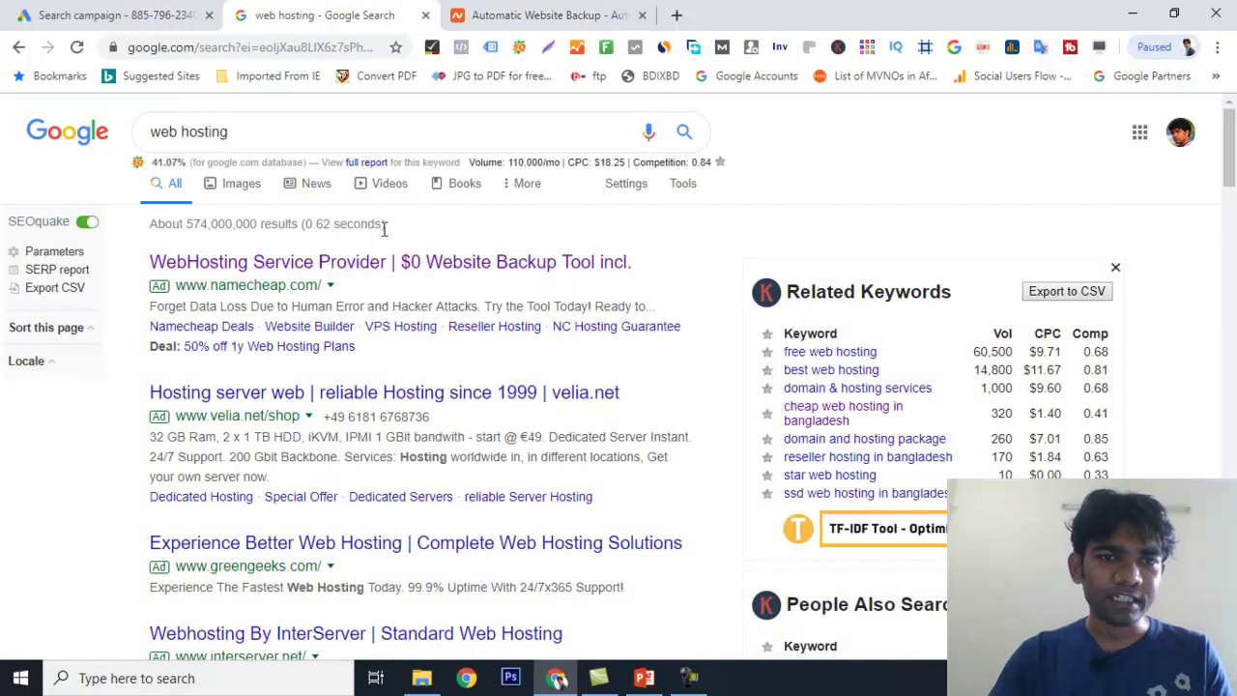
{"action": "left_click", "coordinate": [521, 15]}
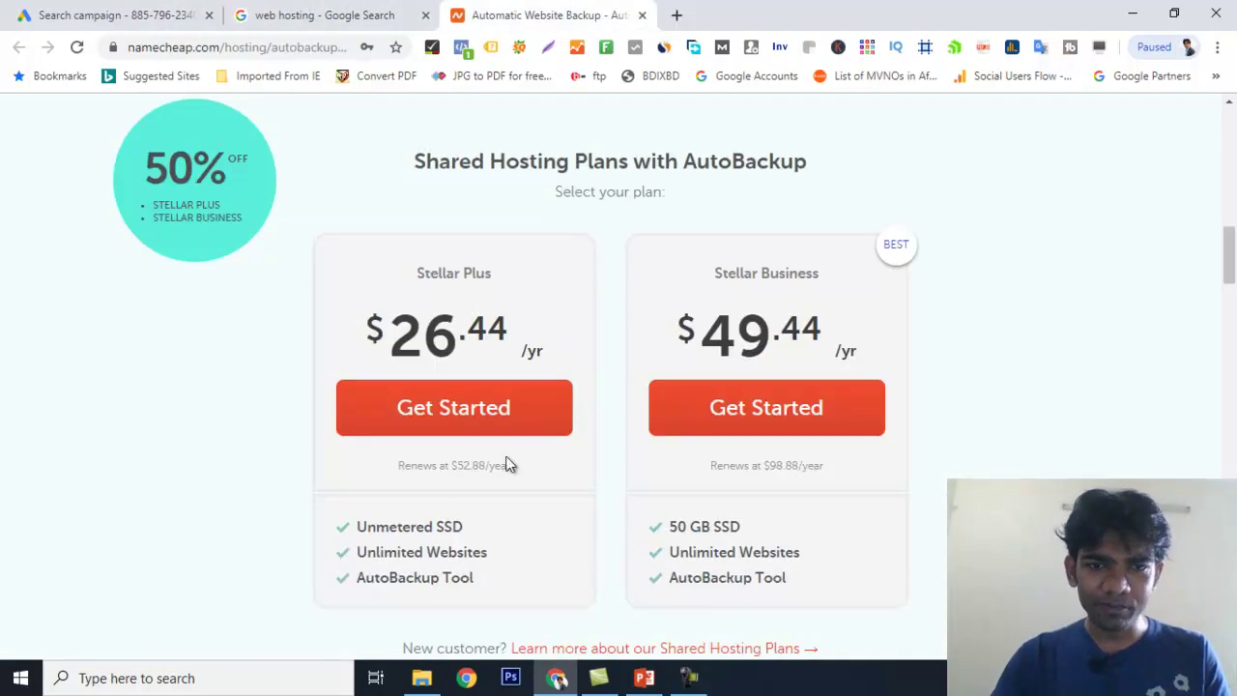
{"action": "left_click", "coordinate": [468, 406]}
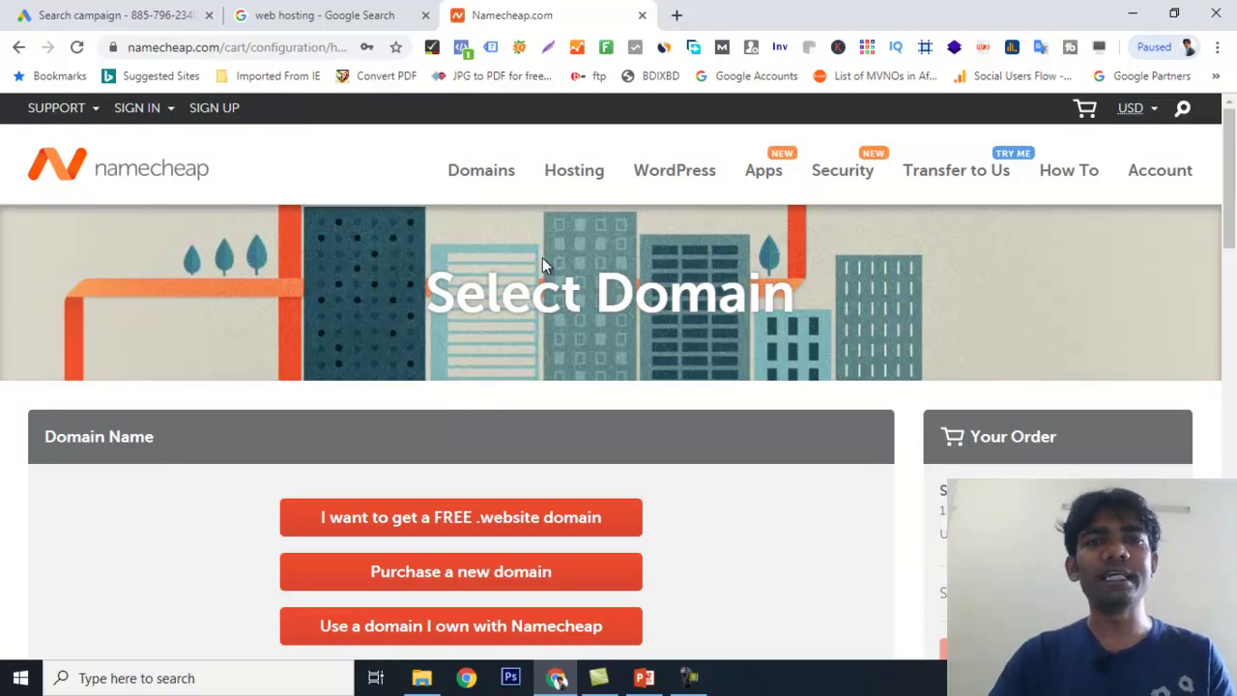
- Compare the campaign's Maximise conversions bidding settings with the Google results for web hosting
{"action": "left_click", "coordinate": [150, 12]}
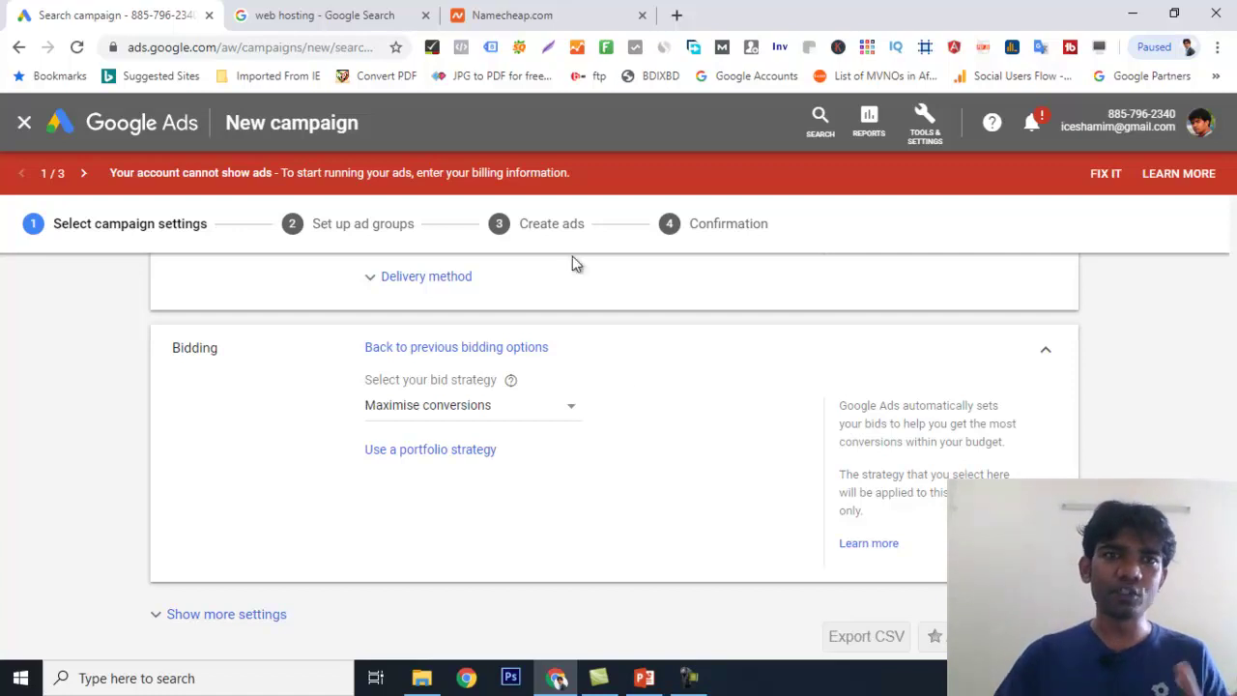
{"action": "left_click", "coordinate": [293, 13]}
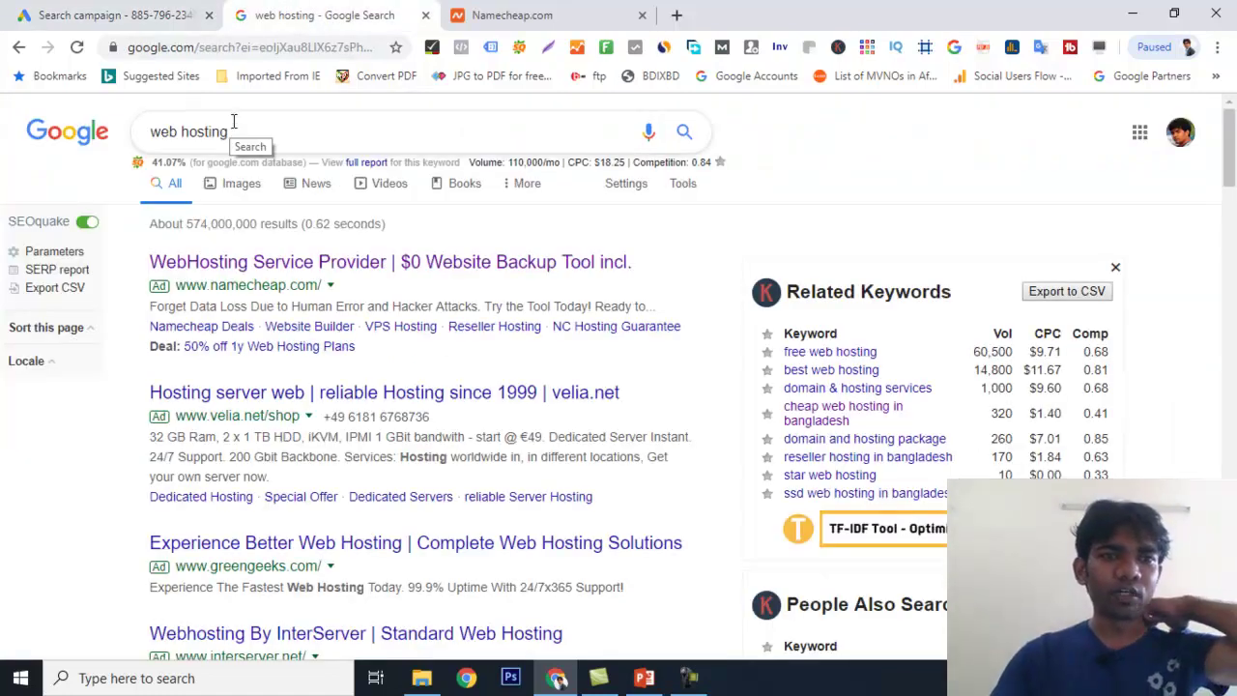
{"action": "left_click", "coordinate": [142, 12]}
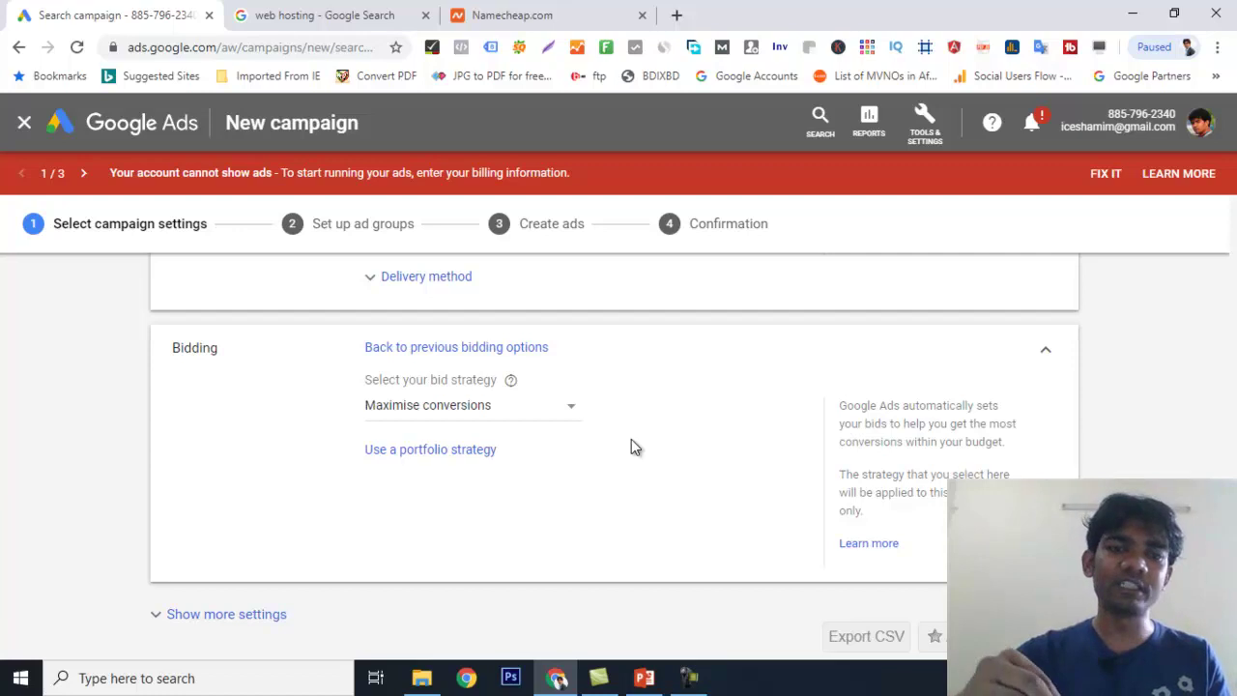
{"action": "left_click", "coordinate": [300, 15]}
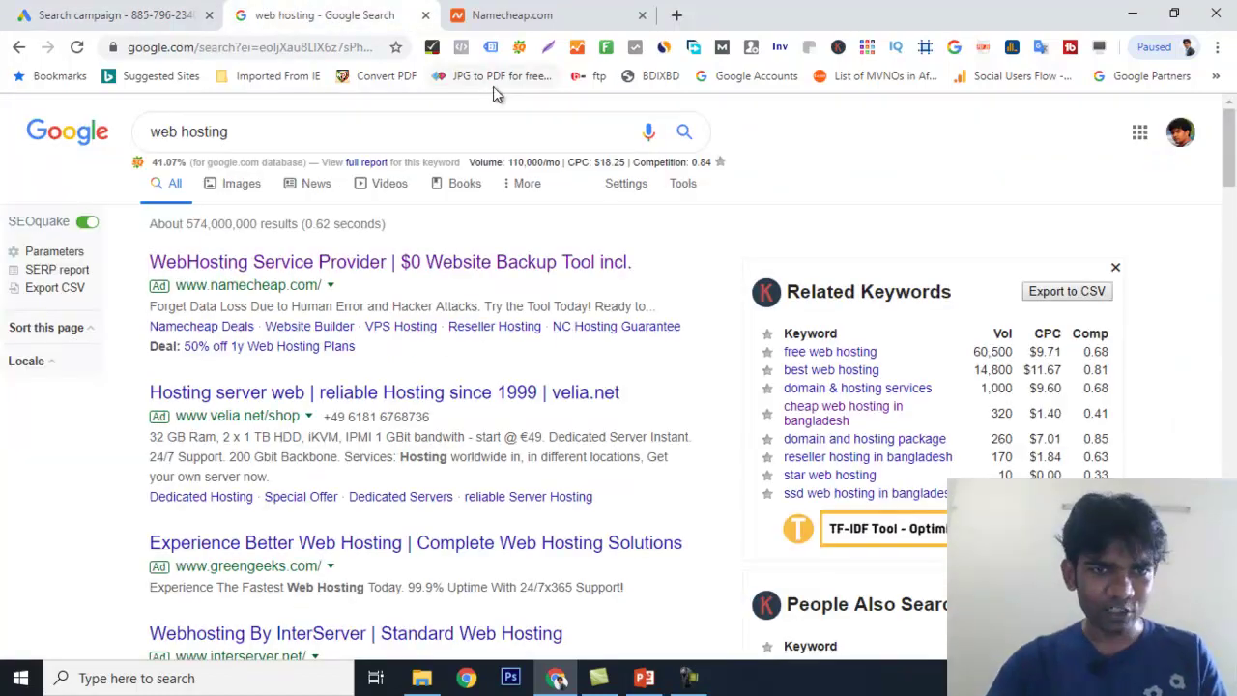
{"action": "left_click", "coordinate": [145, 15]}
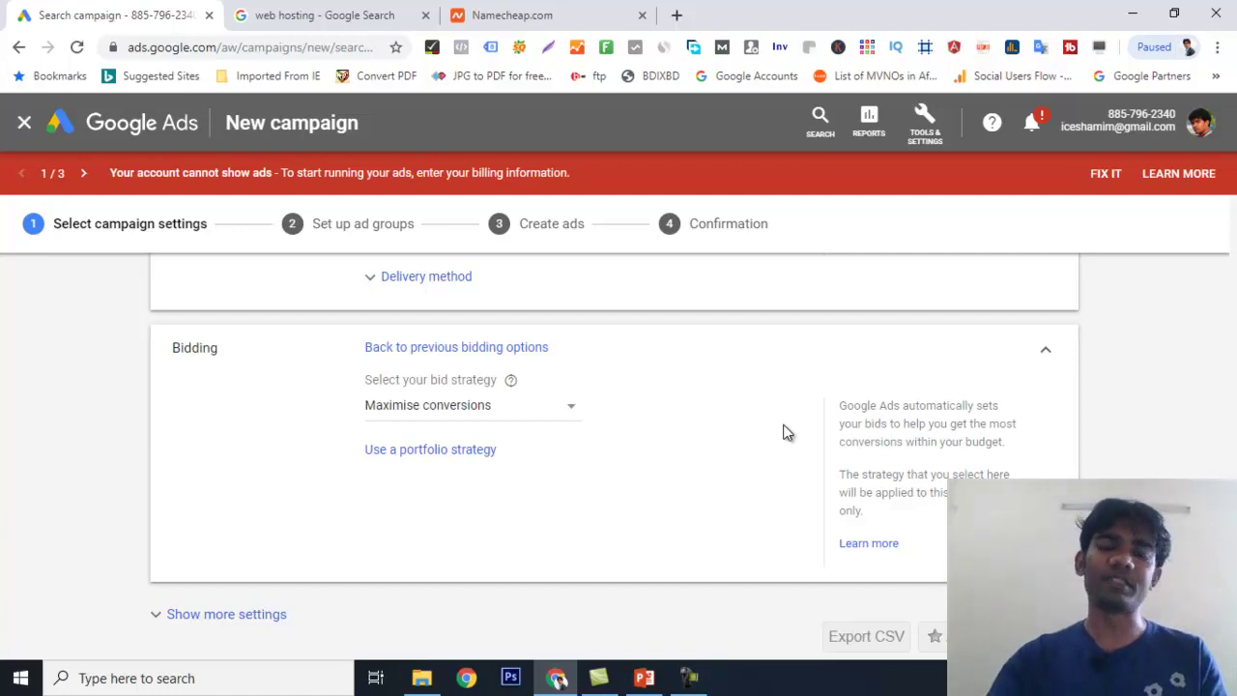
- Change the campaign's bid strategy from Maximise conversions to Target CPA
{"action": "scroll", "coordinate": [611, 443], "scroll_direction": "down", "scroll_amount": 2}
{"action": "scroll", "coordinate": [622, 450], "scroll_direction": "up", "scroll_amount": 3}
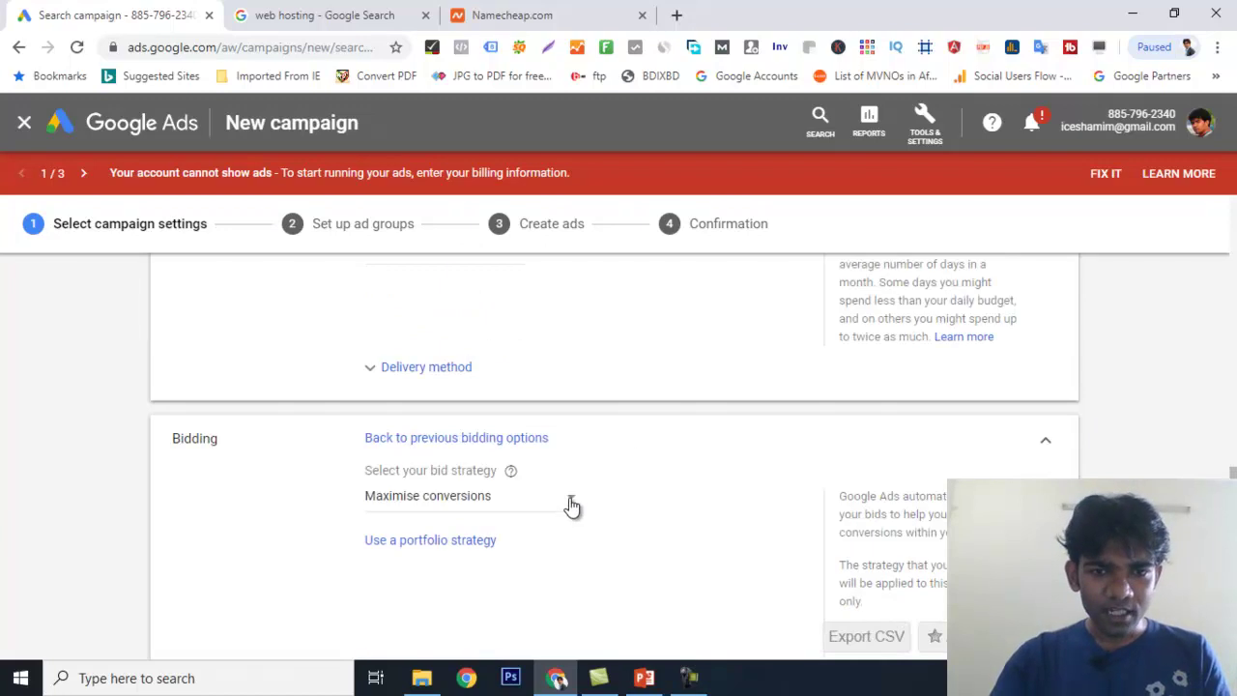
{"action": "left_click", "coordinate": [569, 503]}
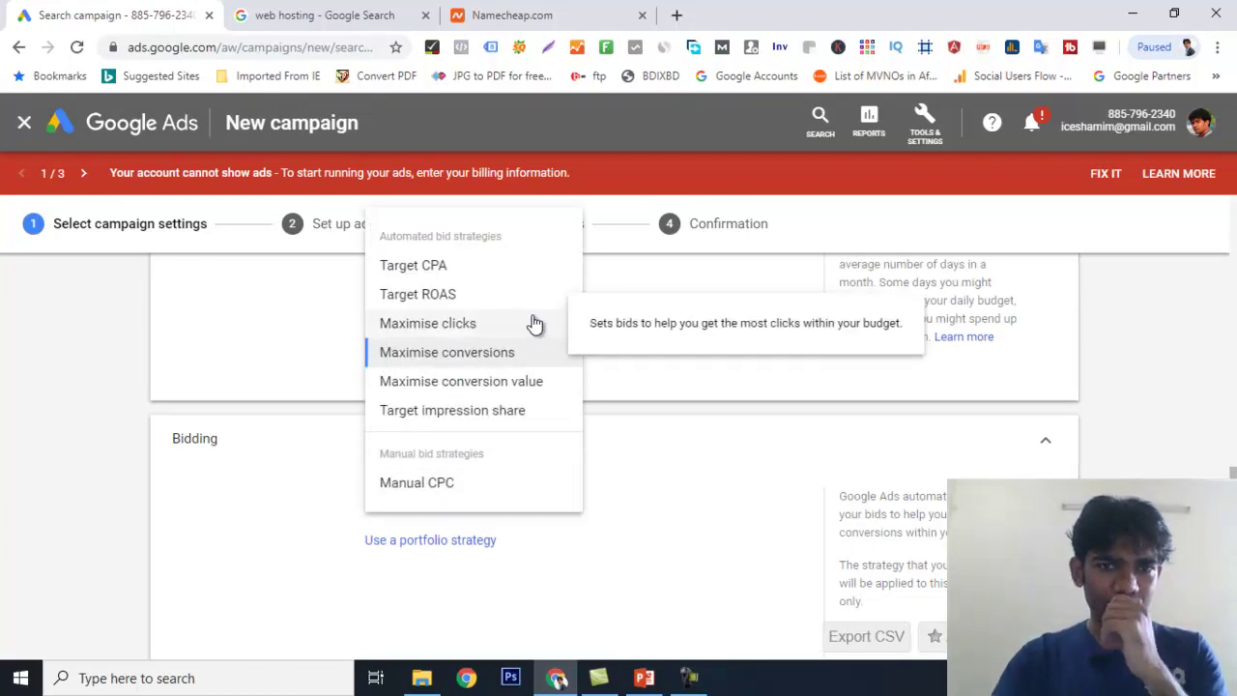
{"action": "left_click", "coordinate": [434, 268]}
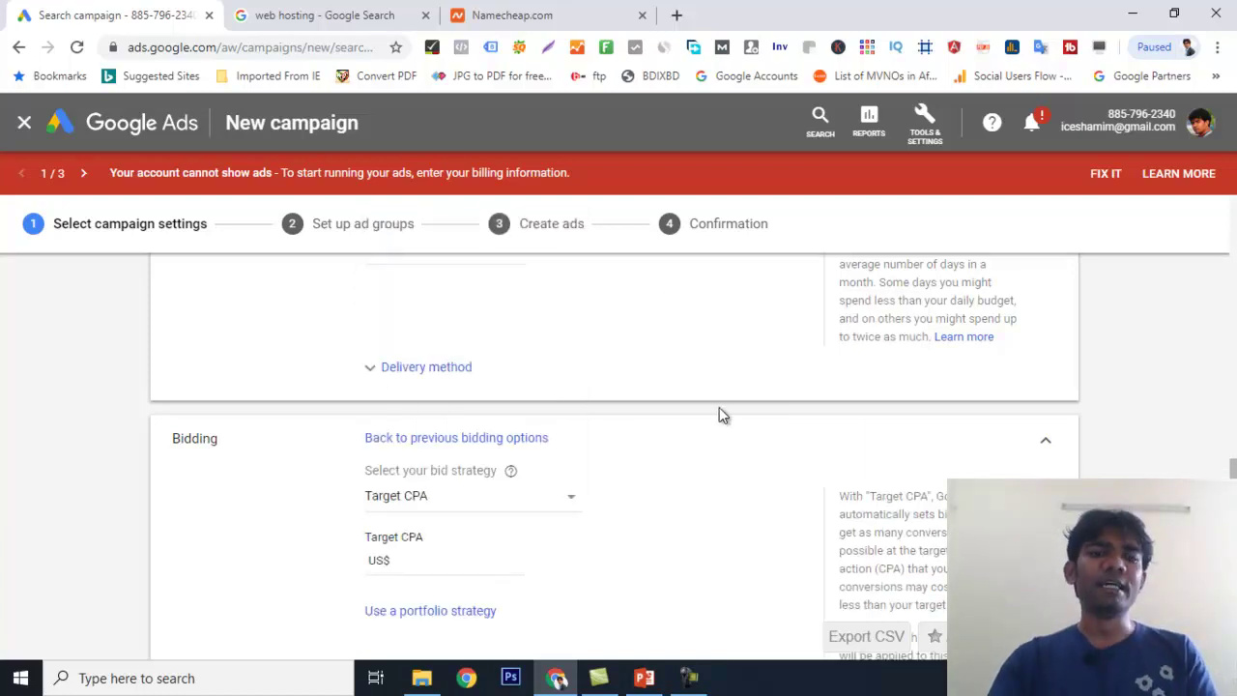
{"action": "scroll", "coordinate": [683, 423], "scroll_direction": "down", "scroll_amount": 1}
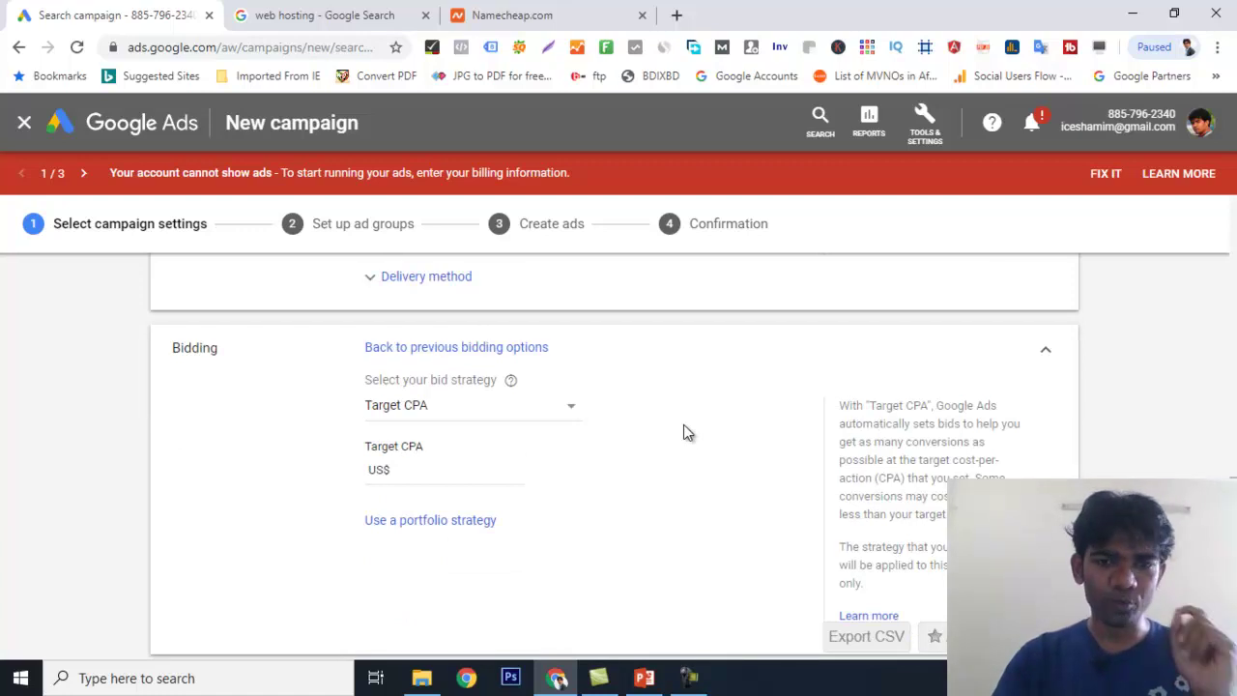
- Find Notepad through the Windows search and open a blank document in it
{"action": "left_click", "coordinate": [198, 680]}
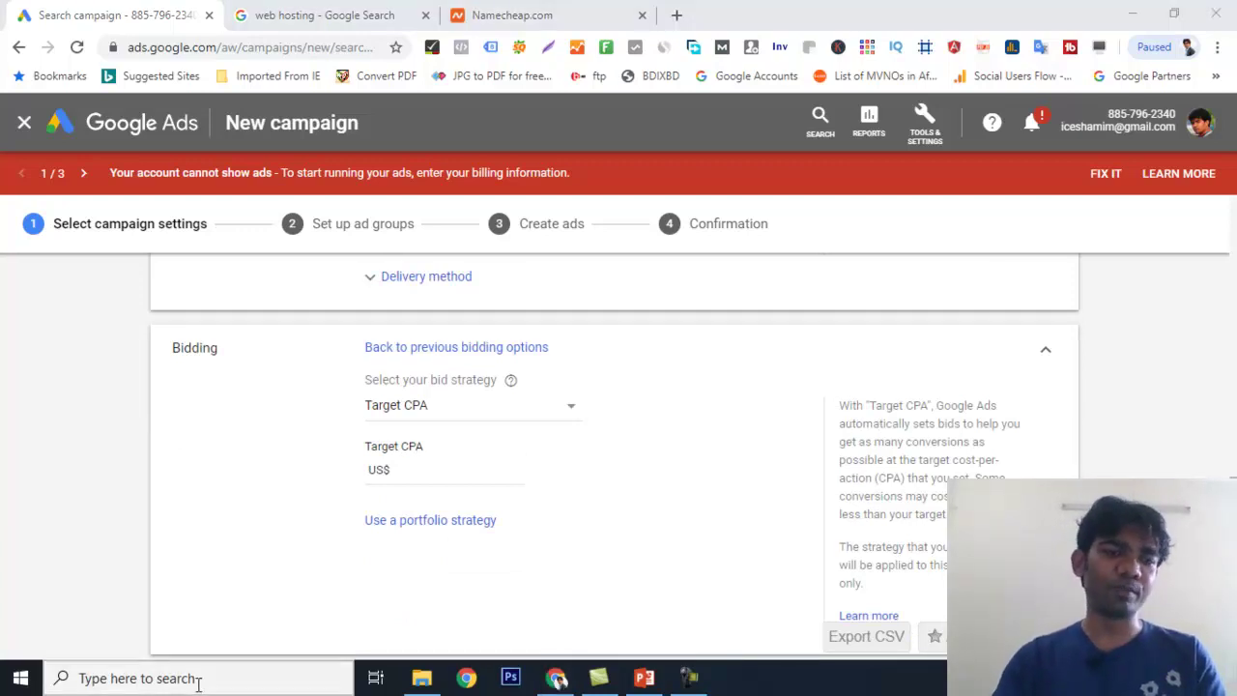
{"action": "left_click", "coordinate": [194, 680]}
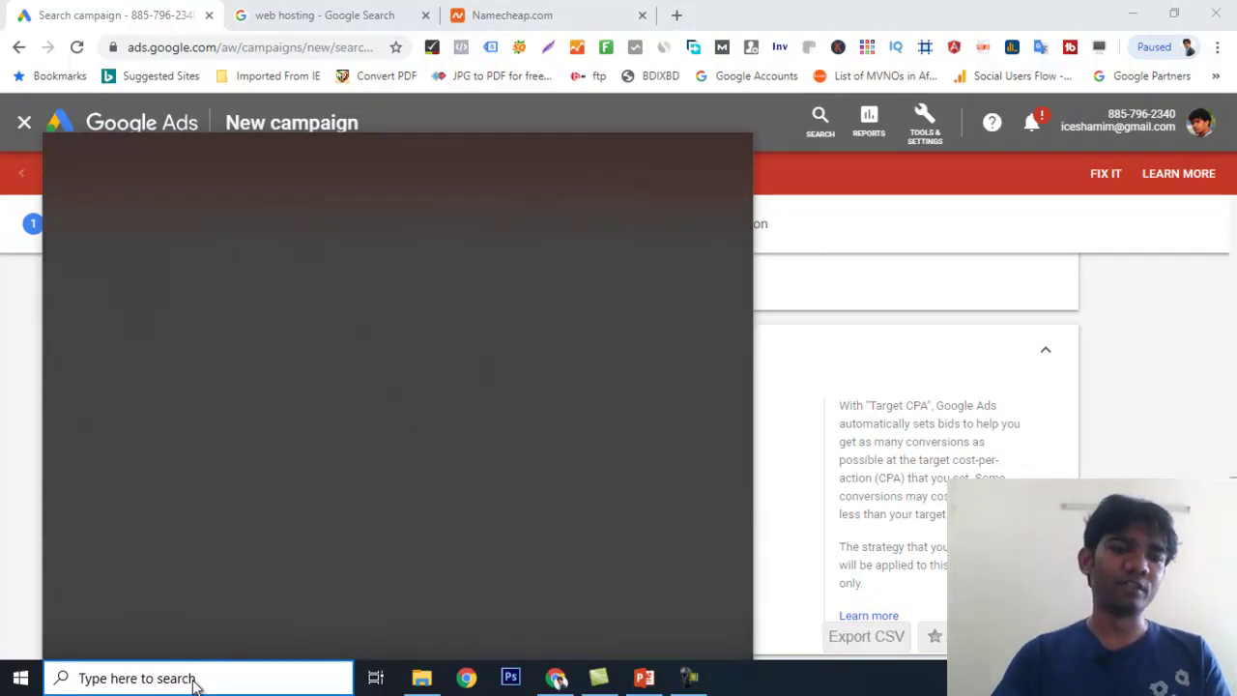
{"action": "type", "text": "note"}
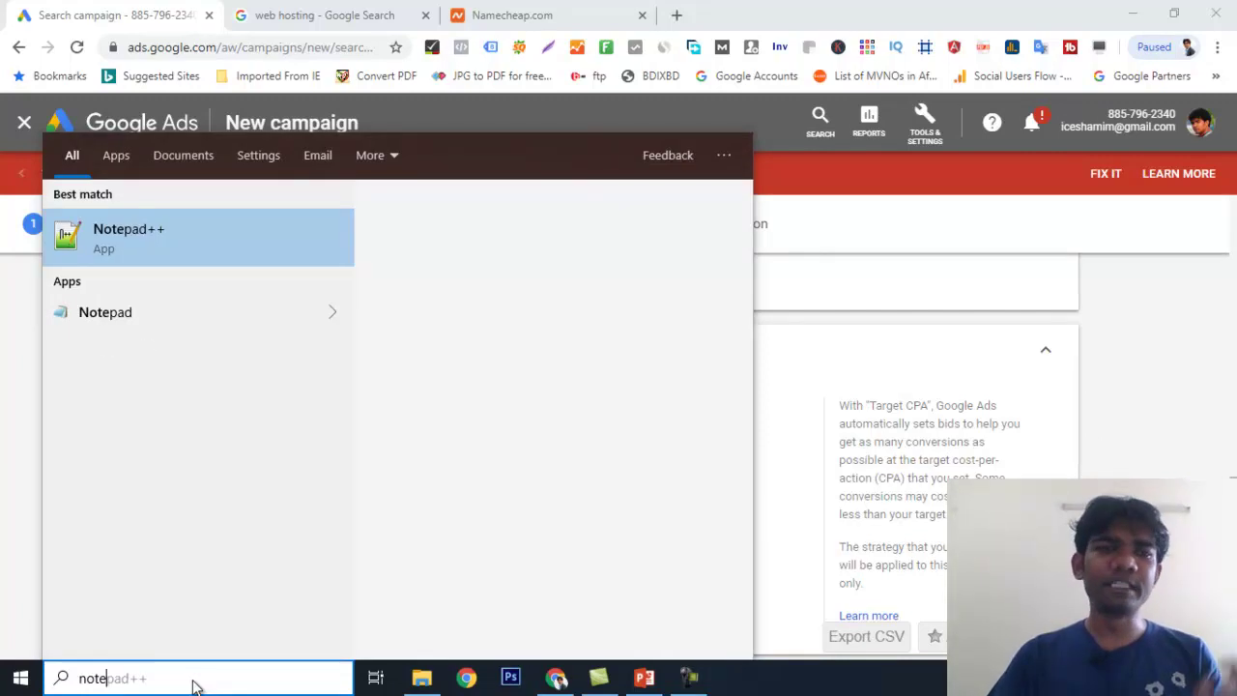
{"action": "left_click", "coordinate": [133, 318]}
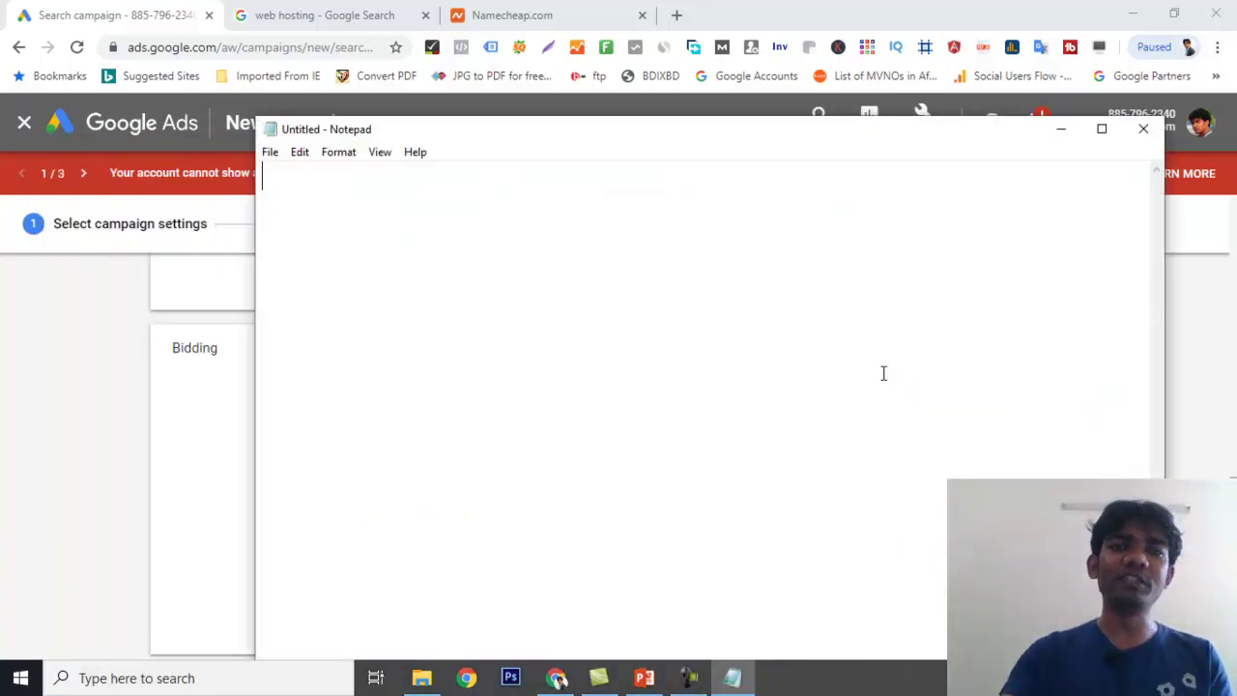
- Write "Target CPA = Total Cost" on the first line of the blank note
{"action": "type", "text": "T"}
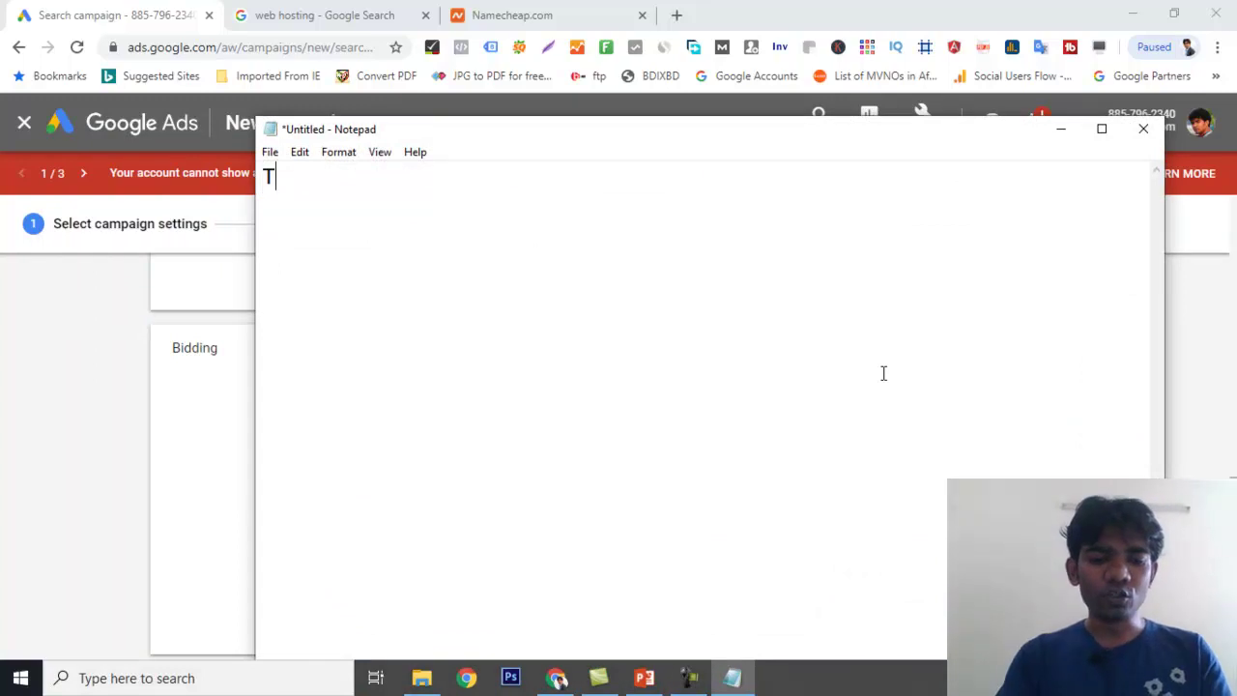
{"action": "type", "text": "arget CPA"}
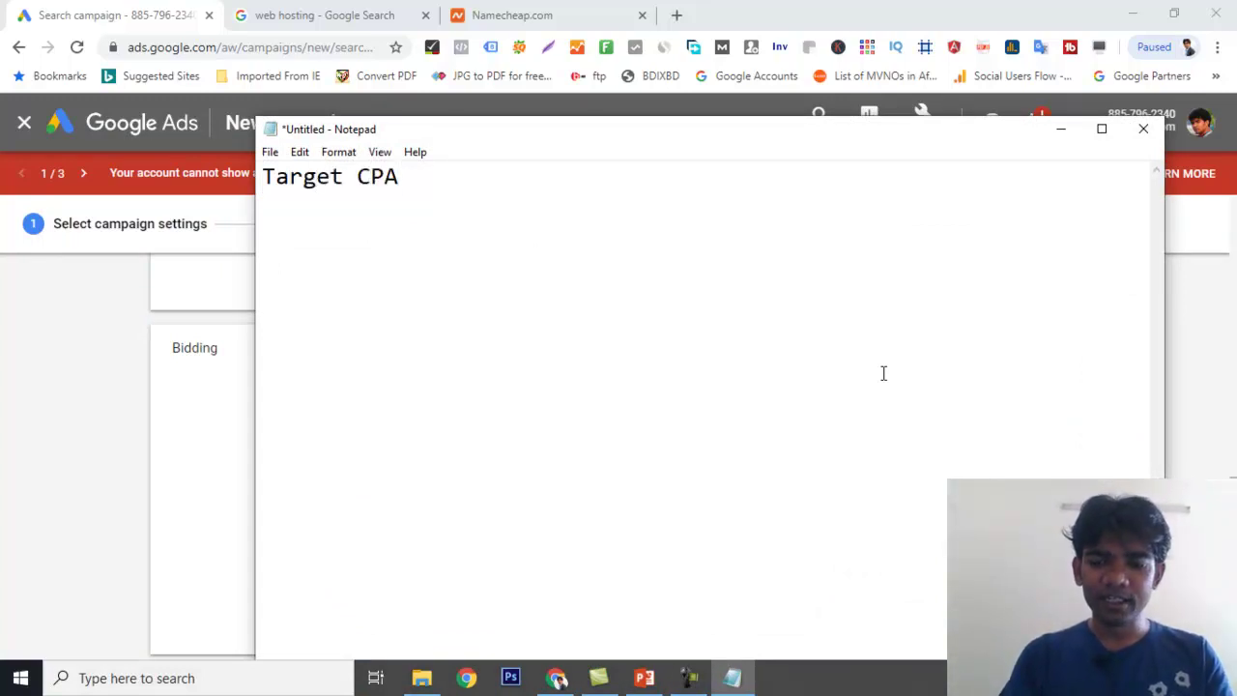
{"action": "type", "text": " = Cost"}
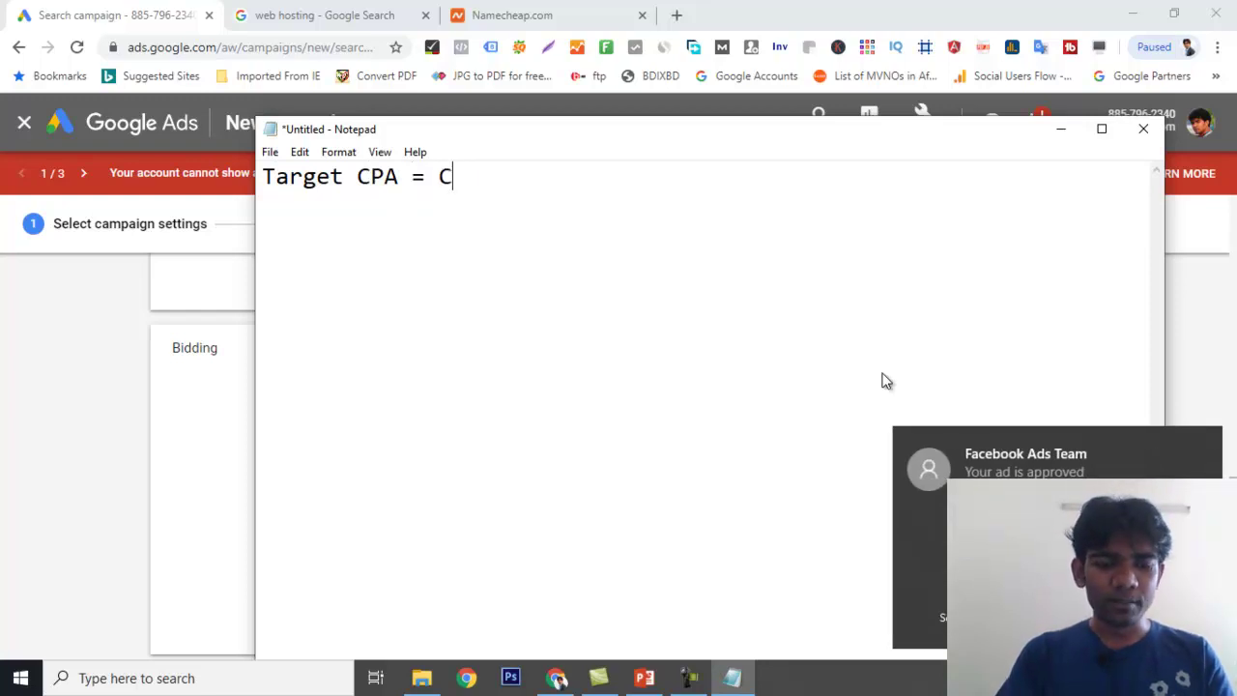
{"action": "key", "text": "Left"}
{"action": "key", "text": "Left"}
{"action": "key", "text": "Left"}
{"action": "key", "text": "Left"}
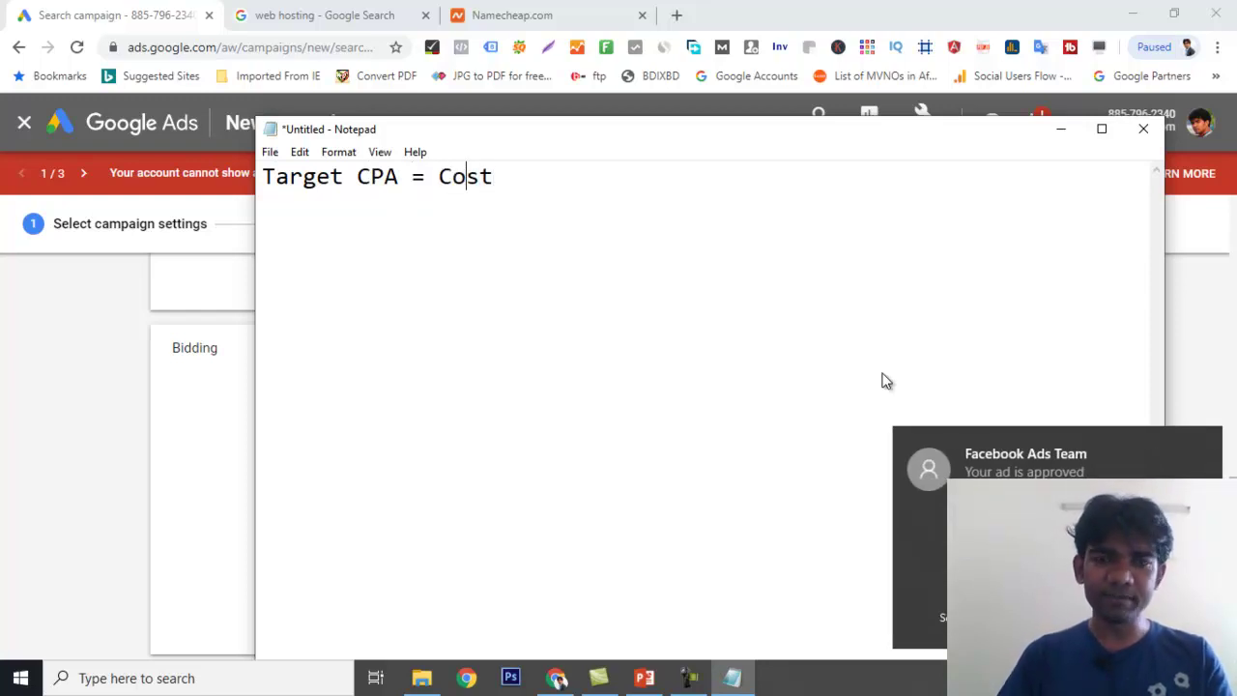
{"action": "type", "text": "Tota"}
{"action": "type", "text": "l"}
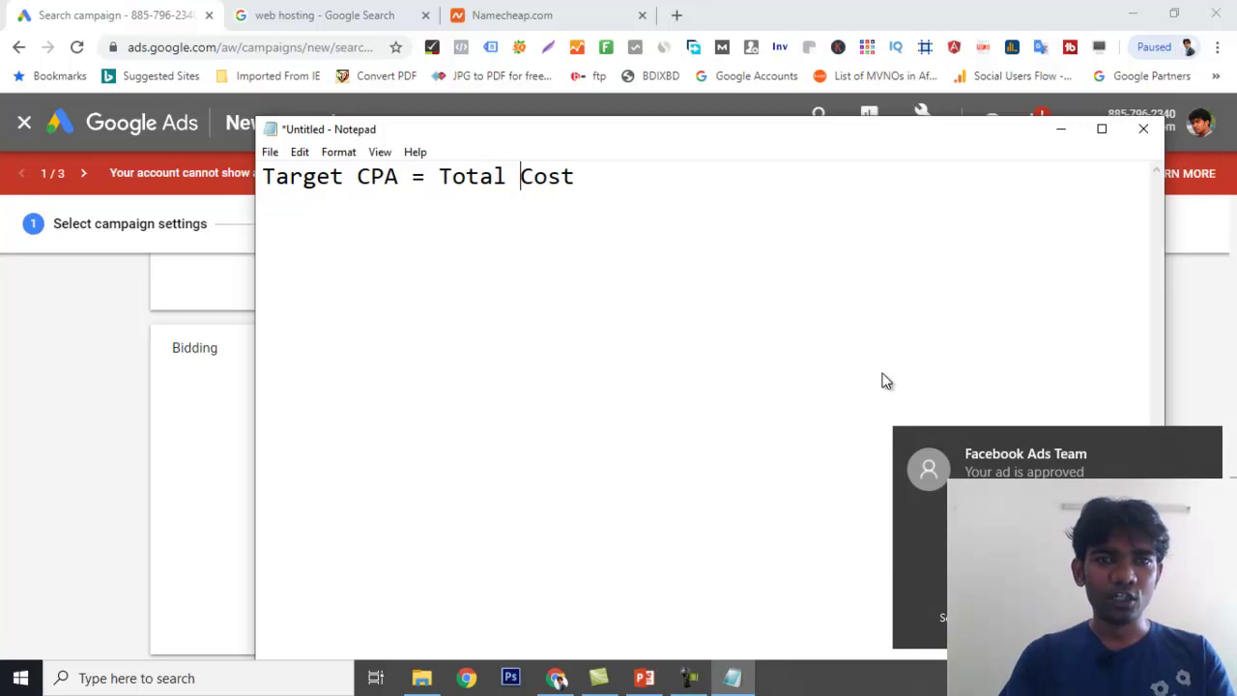
- Complete the Target CPA formula by adding "/Aquisition or sales" after Total Cost
{"action": "left_click", "coordinate": [618, 180]}
{"action": "type", "text": "/"}
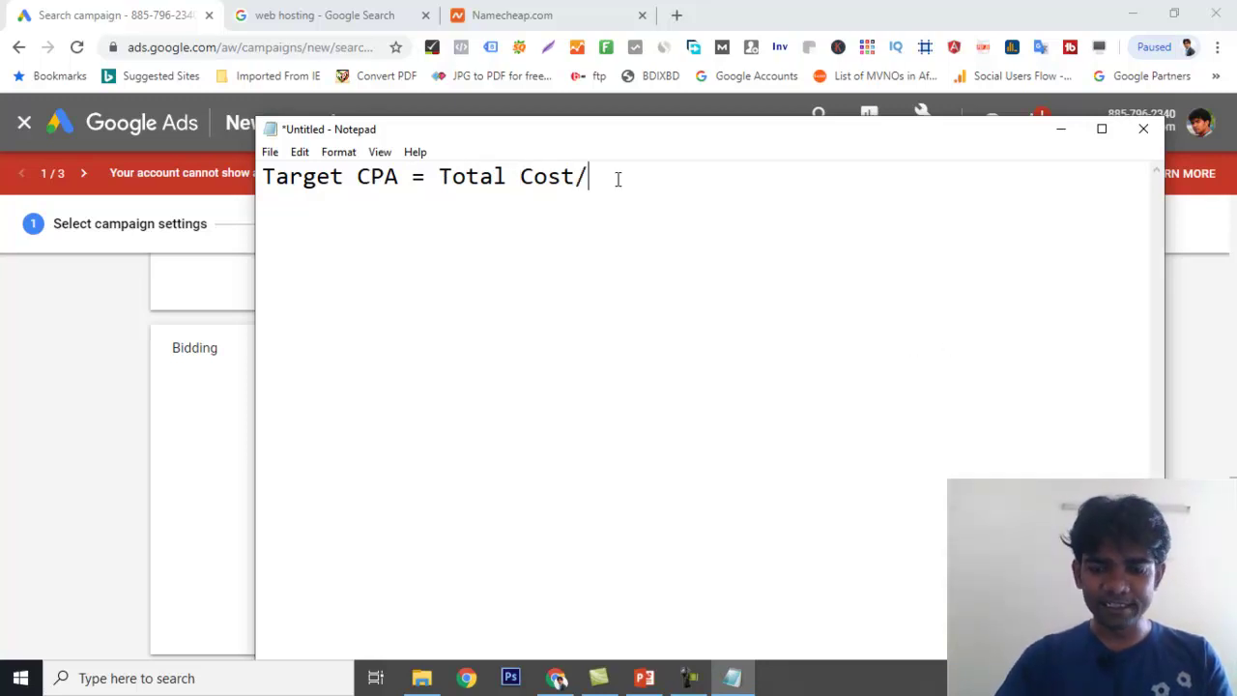
{"action": "type", "text": "A"}
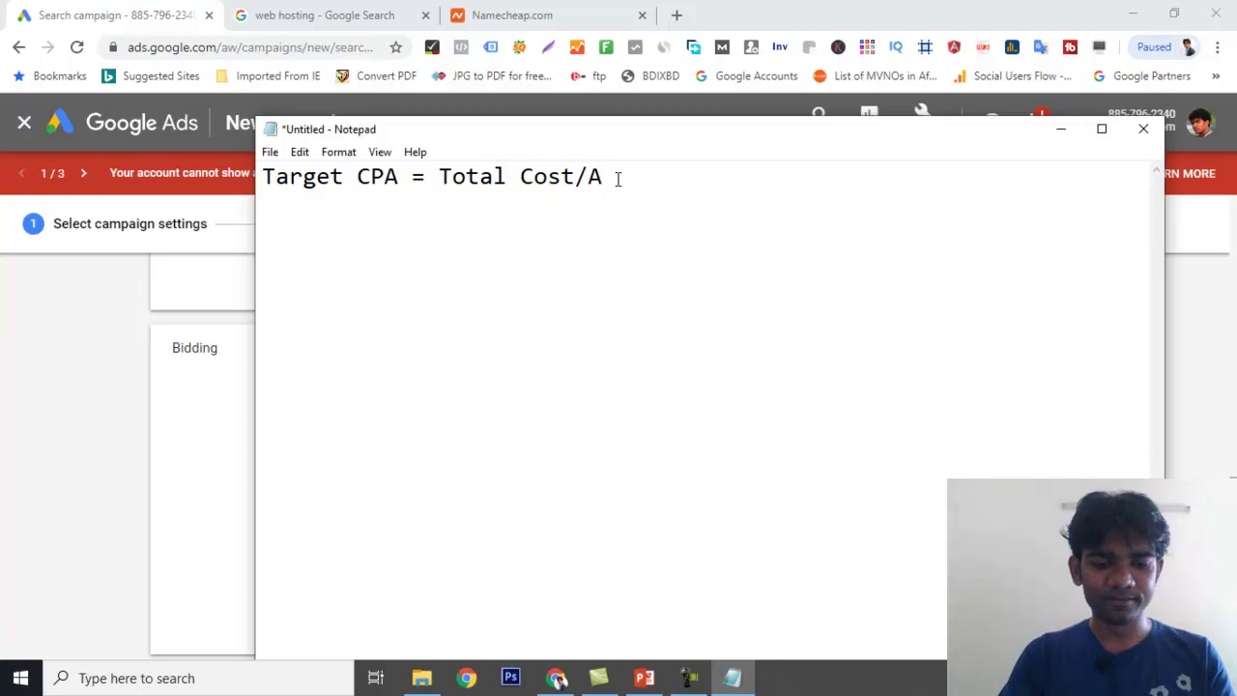
{"action": "type", "text": "quisition"}
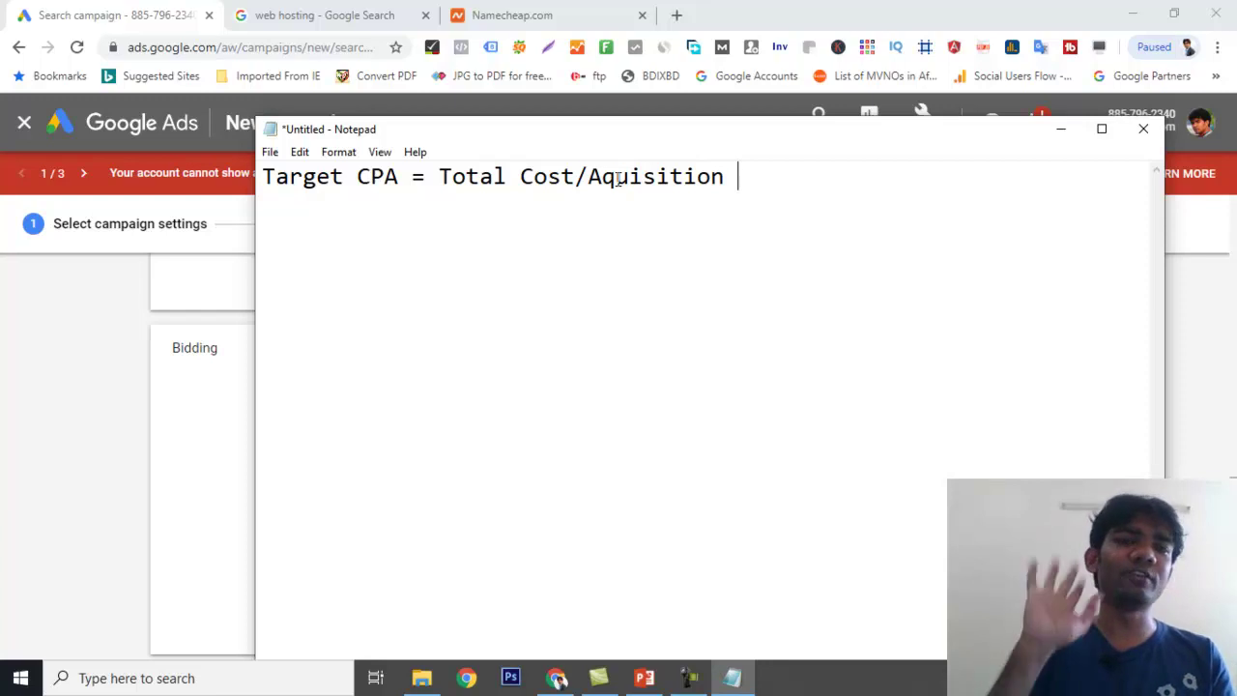
{"action": "key", "text": "BackSpace"}
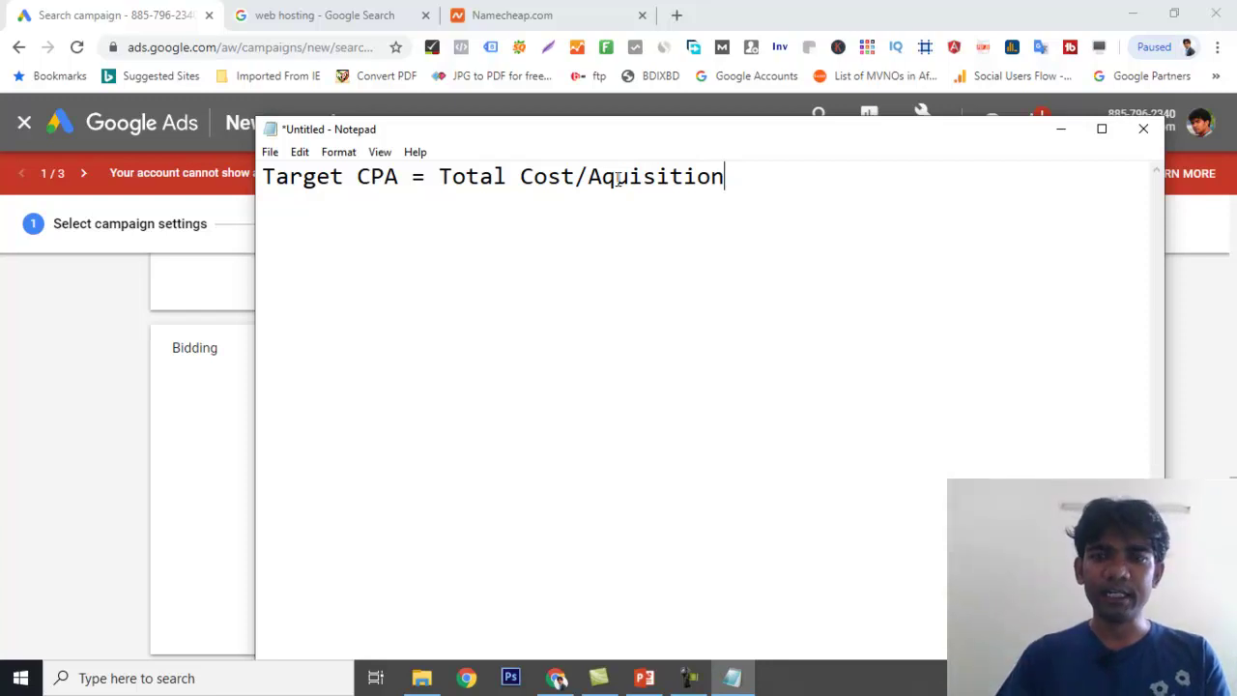
{"action": "type", "text": "or "}
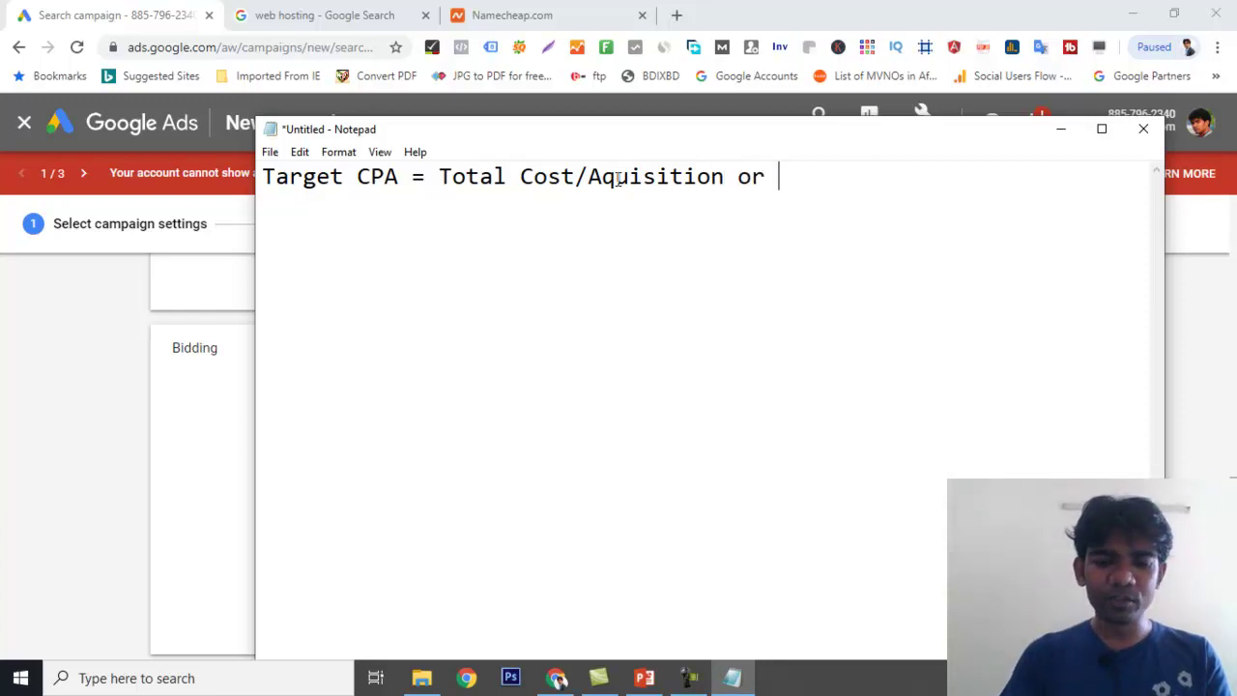
{"action": "type", "text": "sales"}
{"action": "key", "text": "BackSpace"}
{"action": "key", "text": "BackSpace"}
{"action": "key", "text": "BackSpace"}
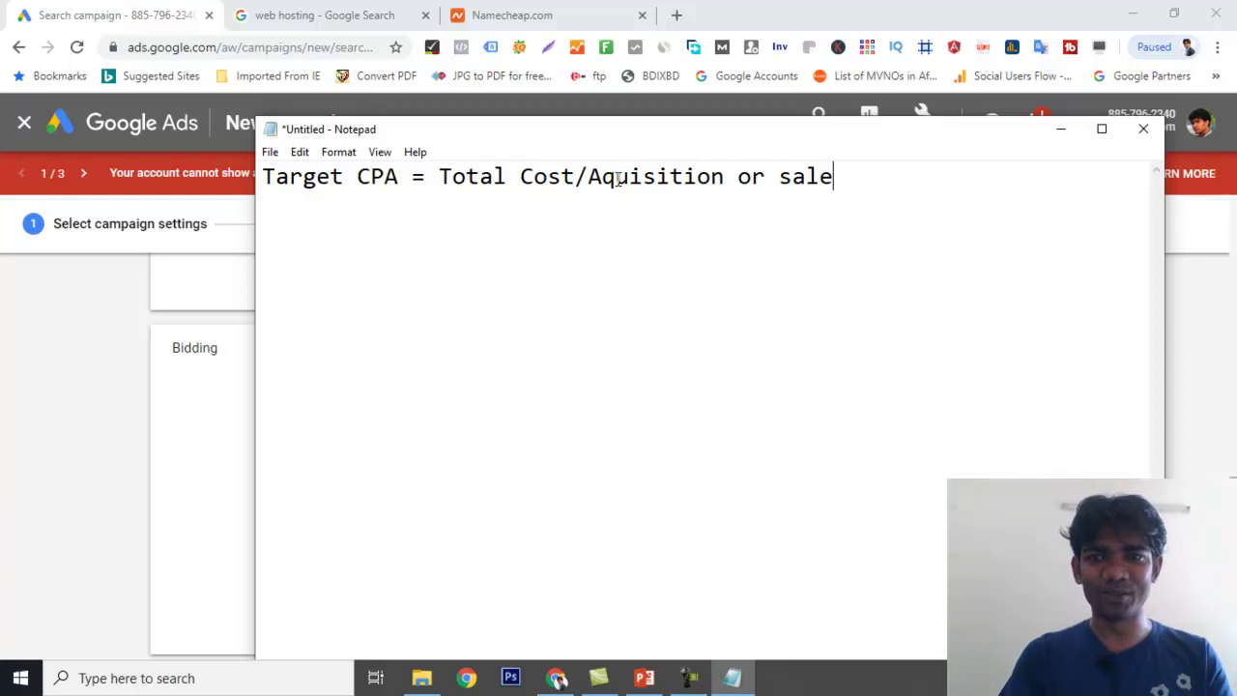
{"action": "type", "text": "al"}
{"action": "key", "text": "BackSpace"}
{"action": "key", "text": "BackSpace"}
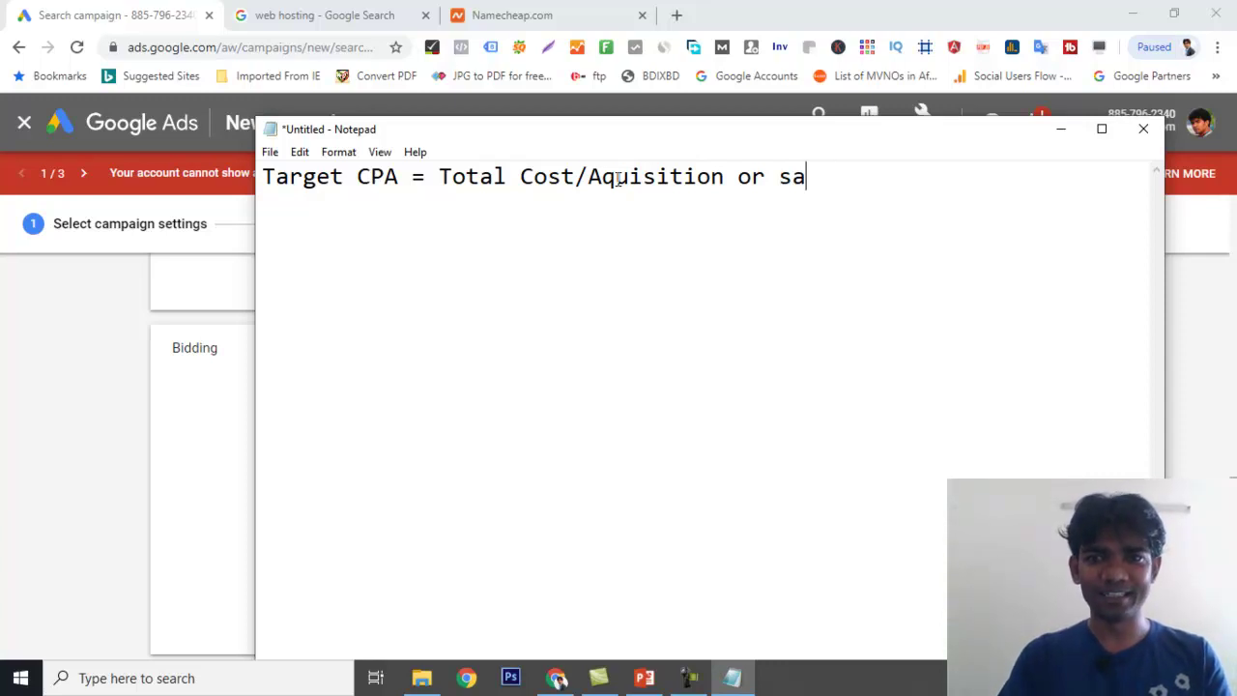
{"action": "type", "text": "las"}
{"action": "key", "text": "BackSpace"}
{"action": "key", "text": "BackSpace"}
{"action": "type", "text": "es"}
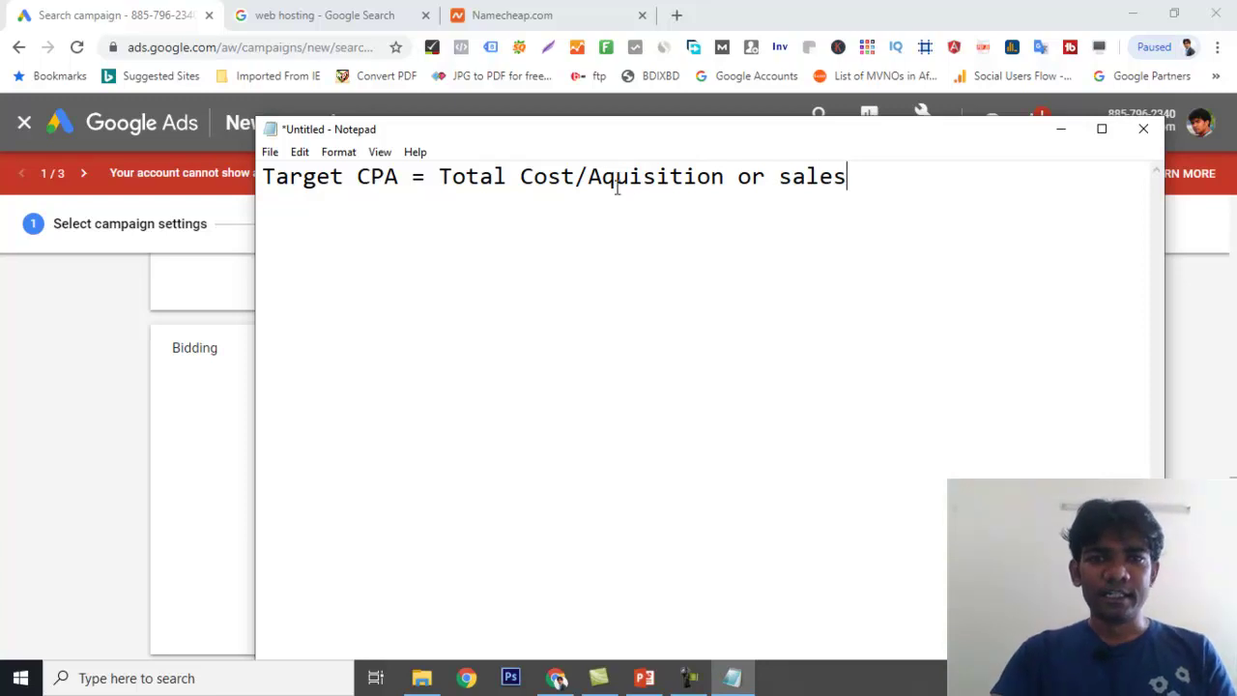
- Copy "Aquisition or sales" from the formula to a new line below and add an equals sign after it
{"action": "left_click_drag", "start_coordinate": [590, 181], "coordinate": [848, 177]}
{"action": "key", "text": "ctrl+c"}
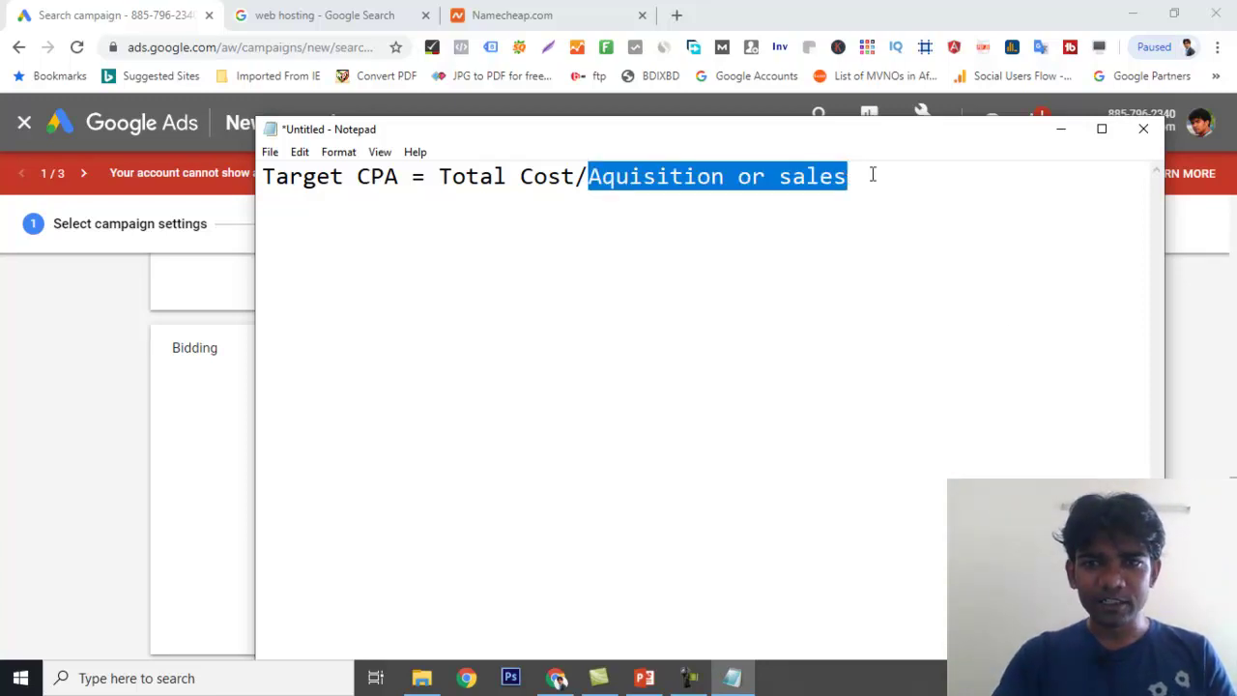
{"action": "left_click", "coordinate": [428, 345]}
{"action": "left_click", "coordinate": [875, 193]}
{"action": "key", "text": "Return"}
{"action": "key", "text": "Return"}
{"action": "key", "text": "ctrl+v"}
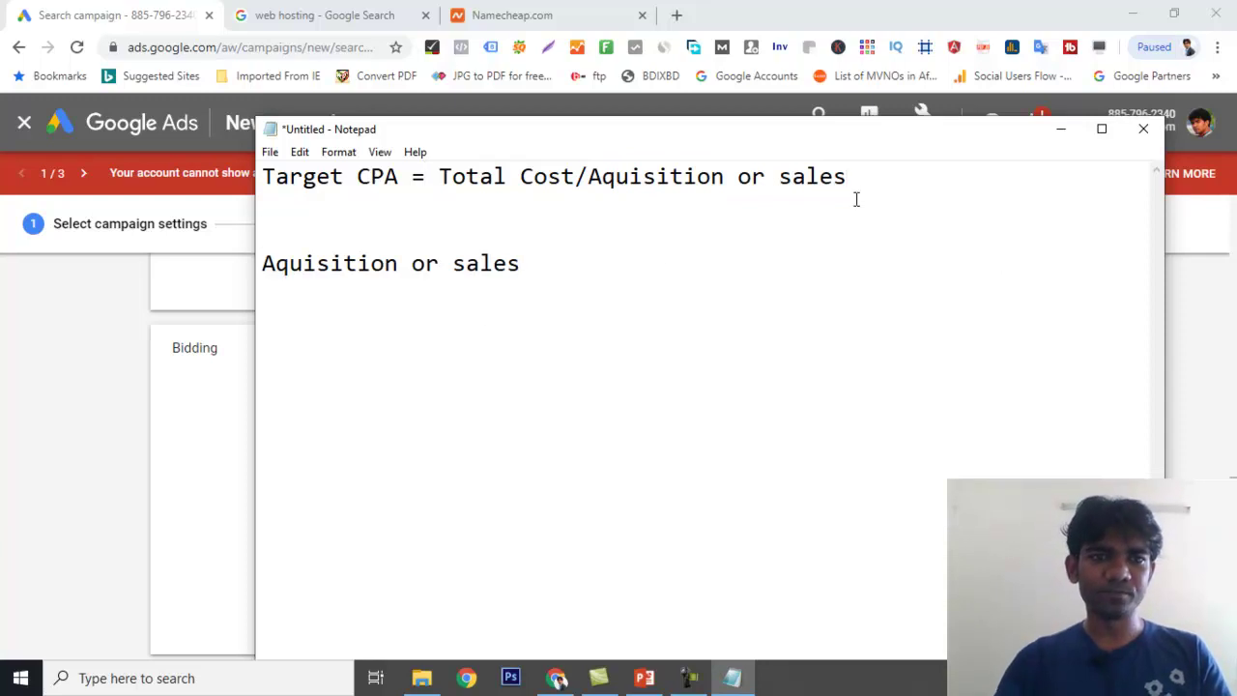
{"action": "type", "text": "="}
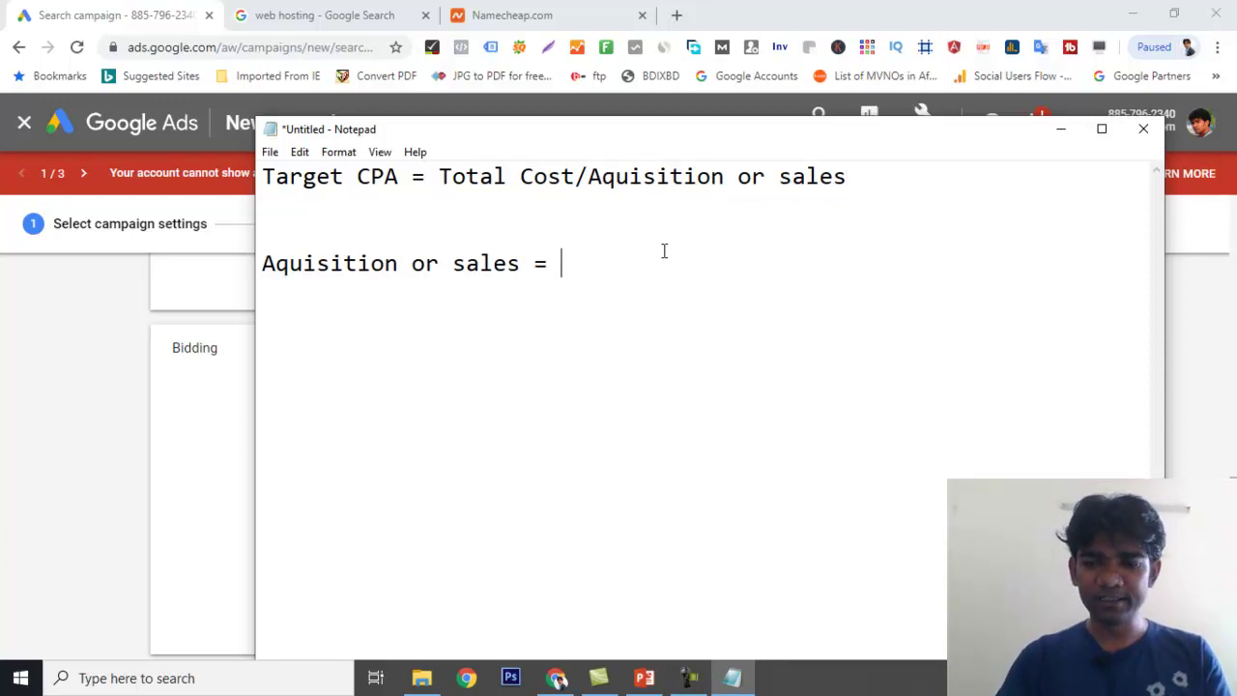
- Complete the second formula as "Total Cost / Target CPA" by copying both terms from the first line
{"action": "left_click_drag", "start_coordinate": [438, 177], "coordinate": [578, 177]}
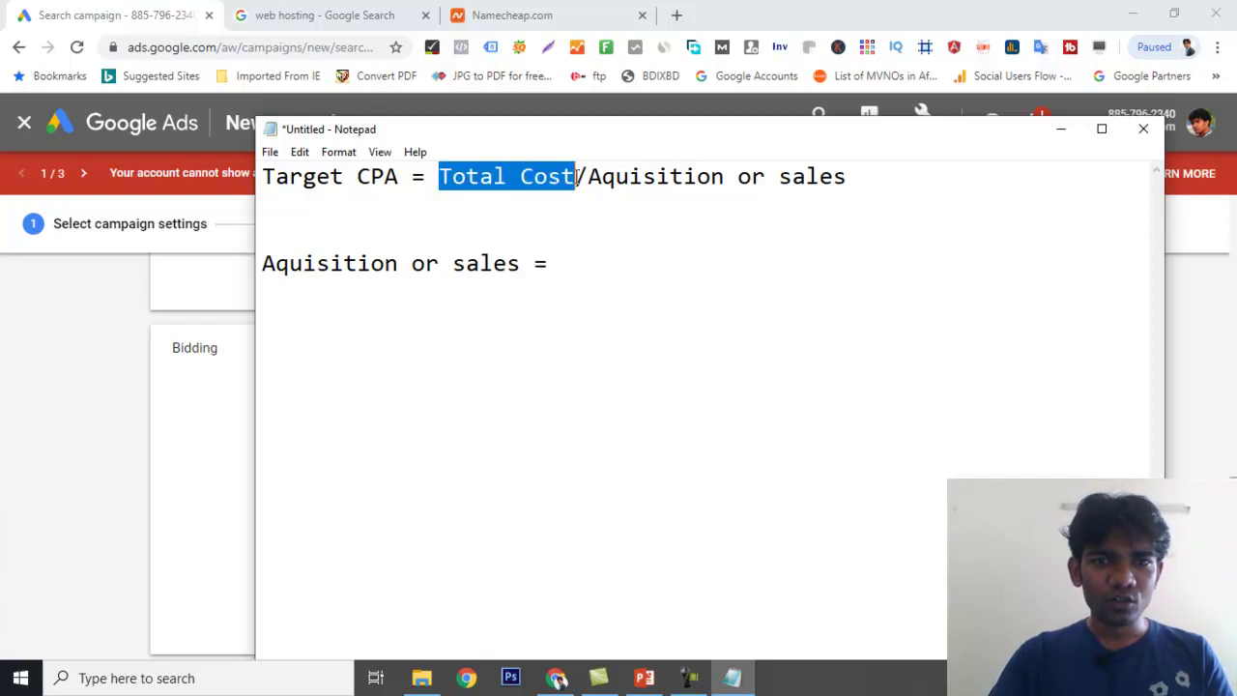
{"action": "key", "text": "ctrl+c"}
{"action": "left_click", "coordinate": [596, 253]}
{"action": "key", "text": "ctrl+v"}
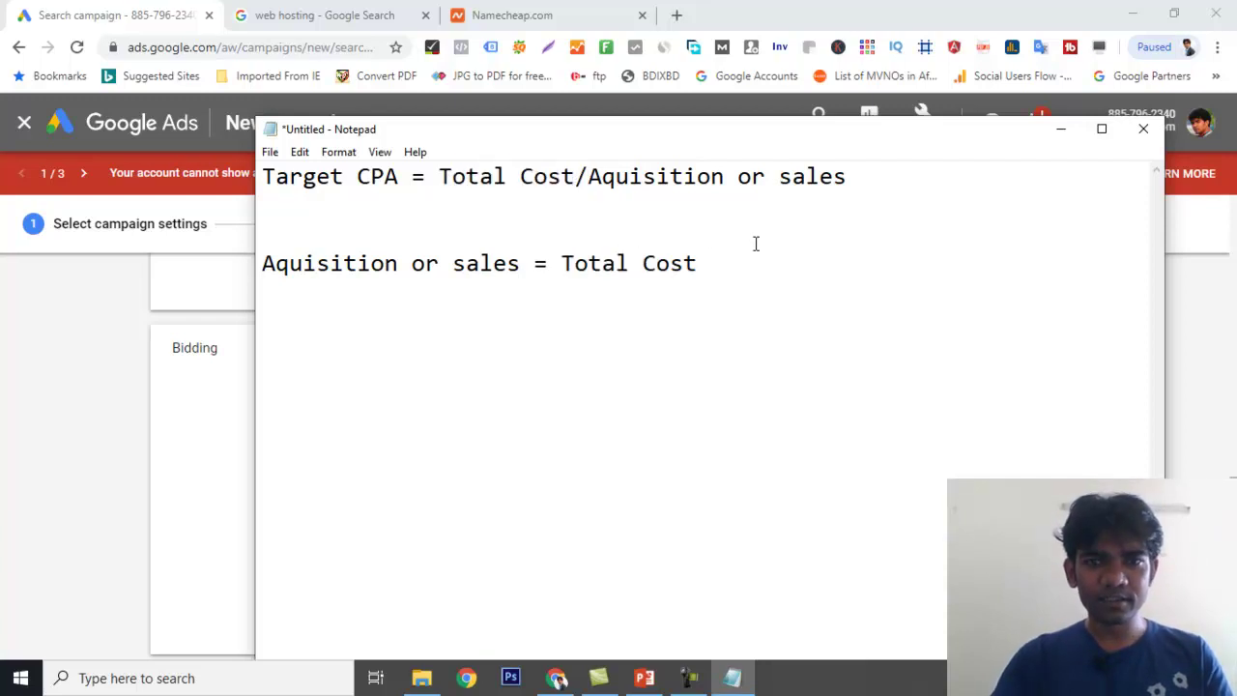
{"action": "type", "text": "/"}
{"action": "left_click_drag", "start_coordinate": [402, 176], "coordinate": [261, 179]}
{"action": "key", "text": "ctrl+c"}
{"action": "left_click", "coordinate": [765, 261]}
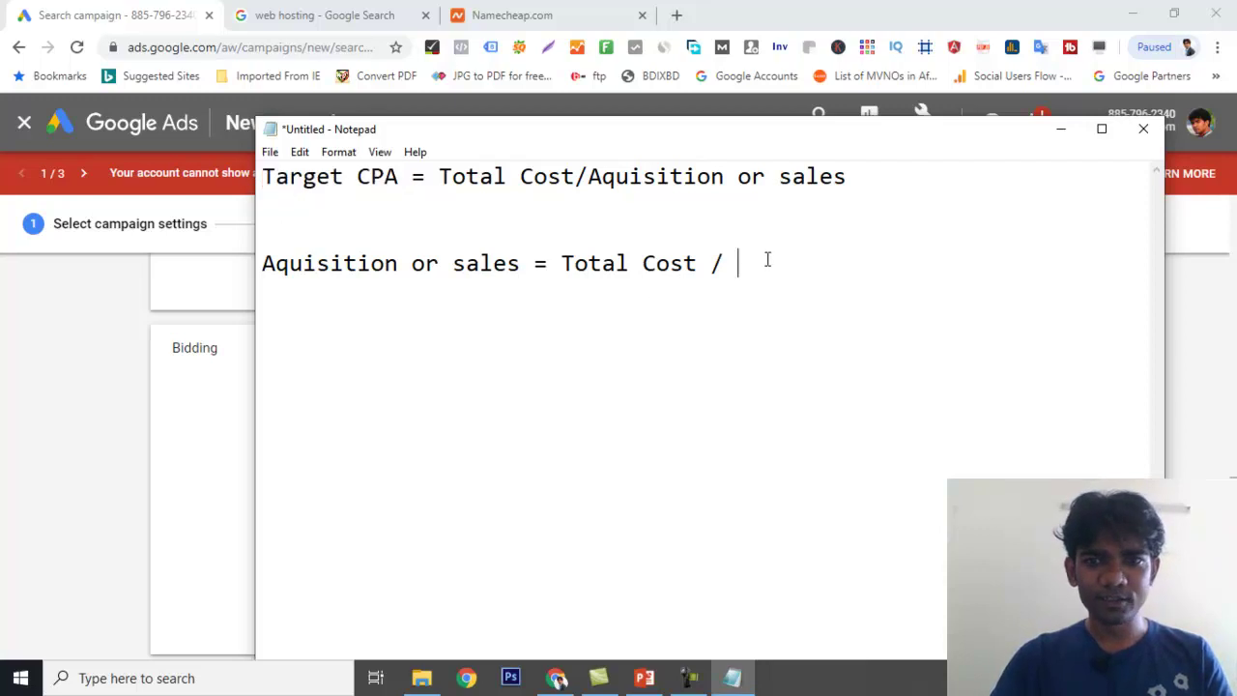
{"action": "key", "text": "ctrl+v"}
- Below the second formula, start a calculation line with an equals sign aligned under the one above
{"action": "left_click", "coordinate": [570, 335]}
{"action": "key", "text": "Return"}
{"action": "key", "text": "Return"}
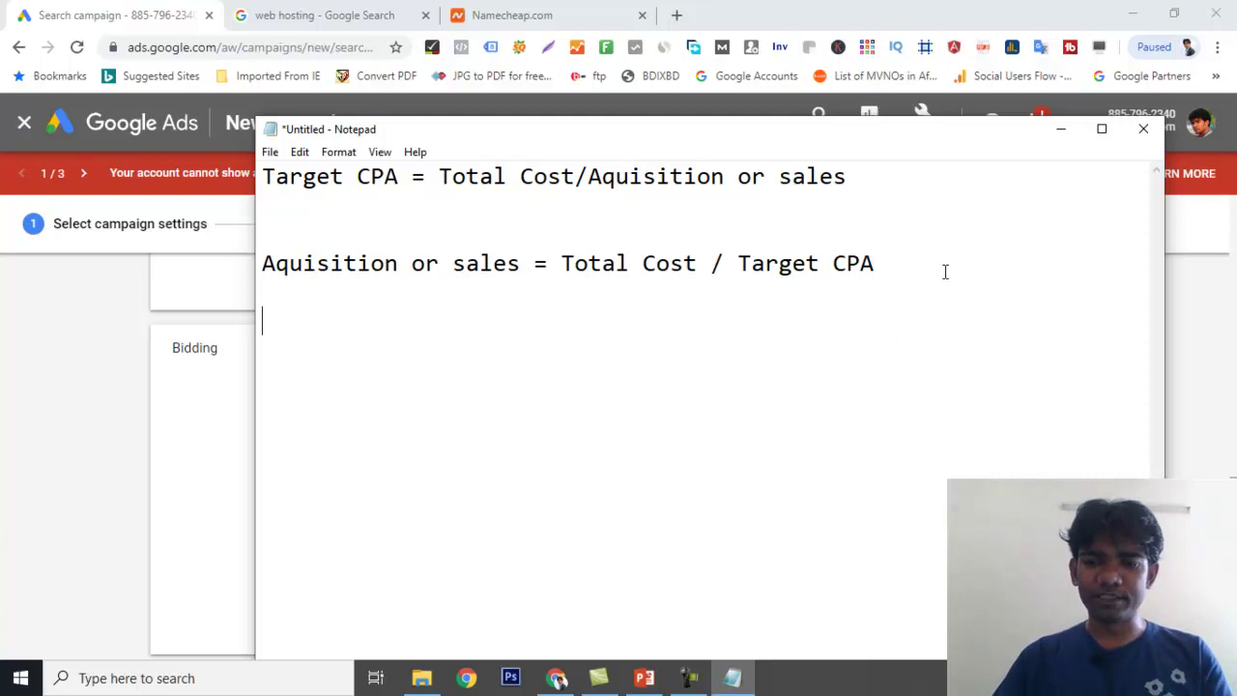
{"action": "key", "text": "Tab"}
{"action": "key", "text": "Tab"}
{"action": "key", "text": "Tab"}
{"action": "key", "text": "BackSpace"}
{"action": "key", "text": "BackSpace"}
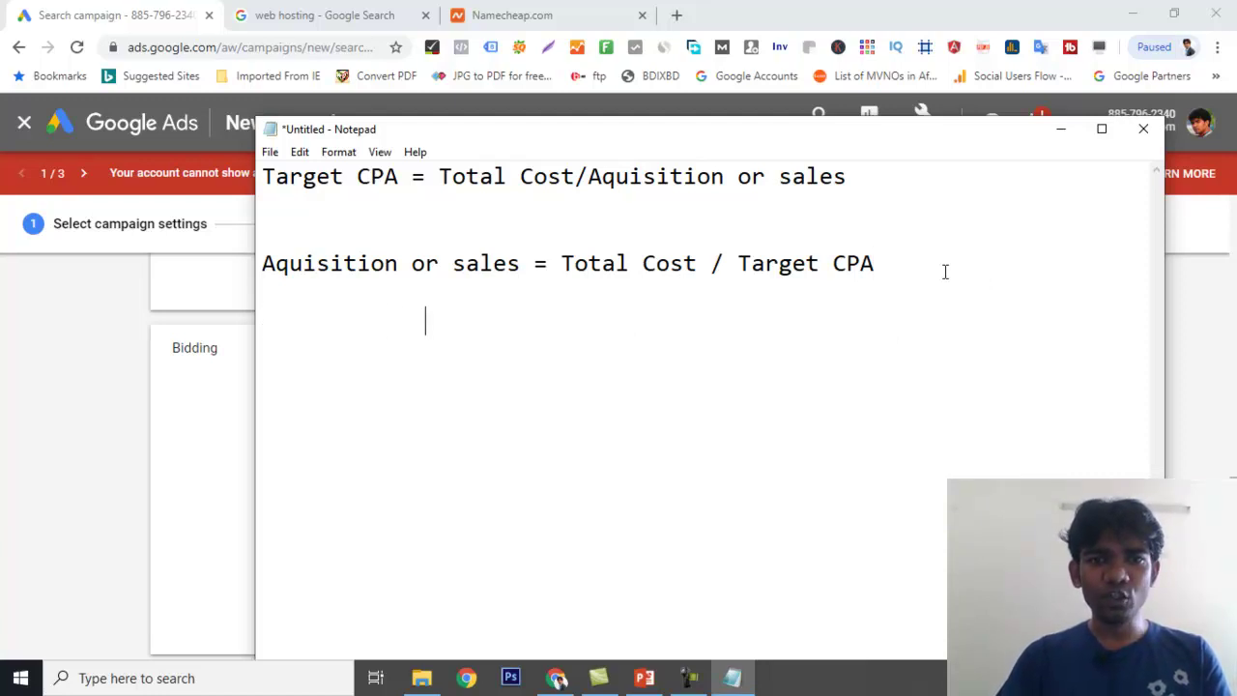
{"action": "type", "text": "= "}
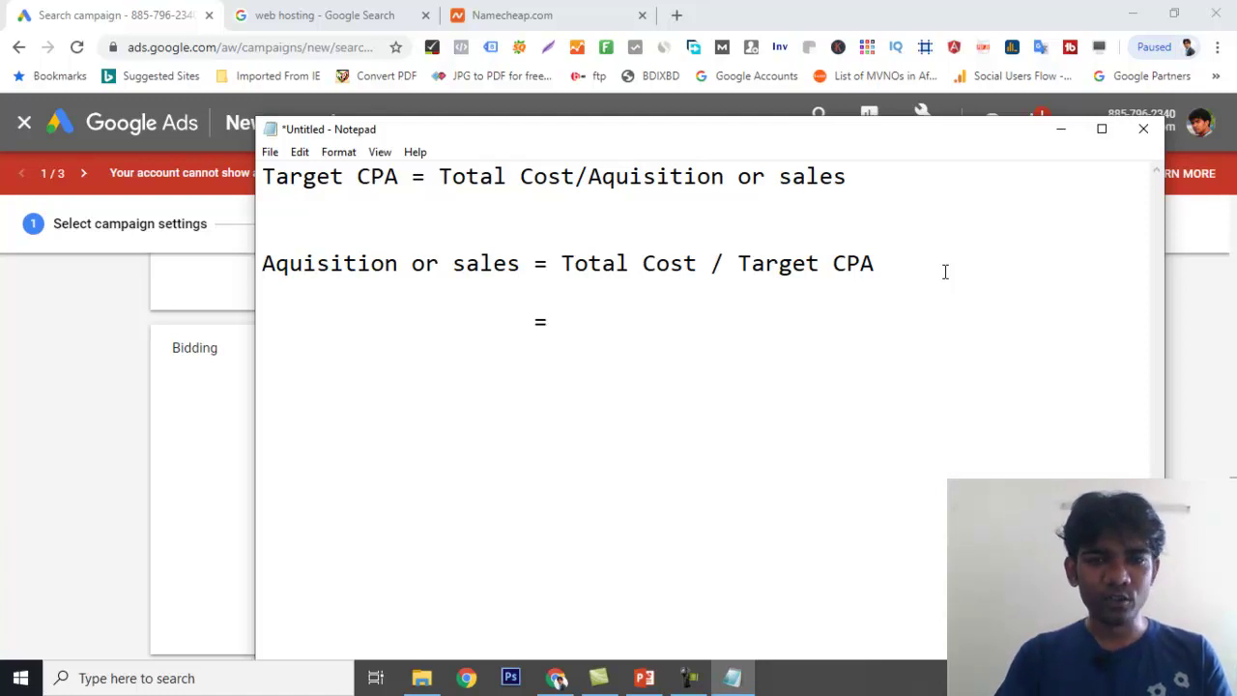
- Complete the example calculation after the equals sign as "20 / 1 = 20"
{"action": "type", "text": "20"}
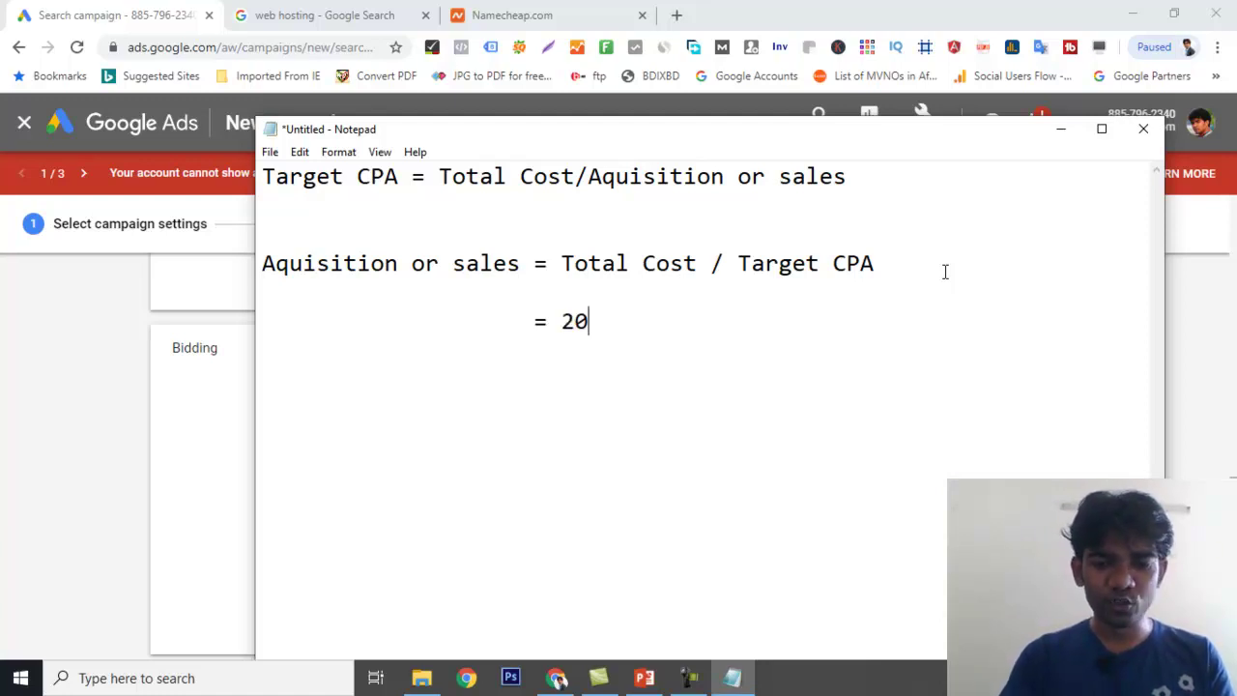
{"action": "type", "text": " / "}
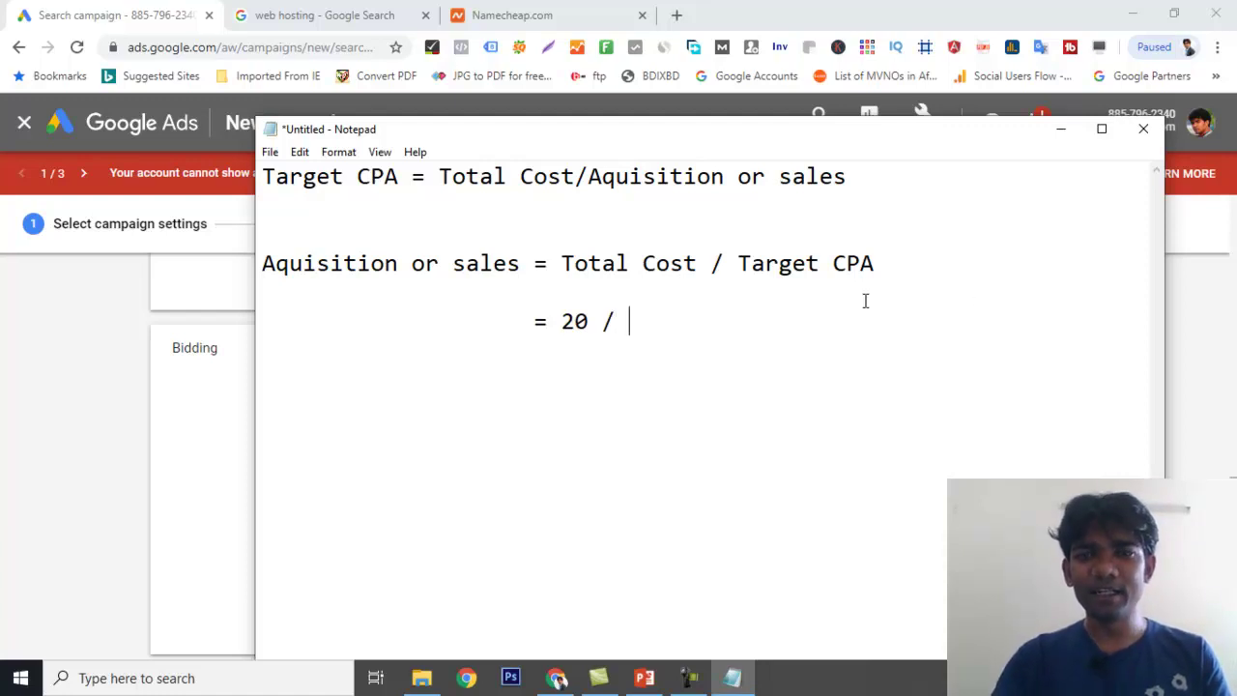
{"action": "type", "text": "1"}
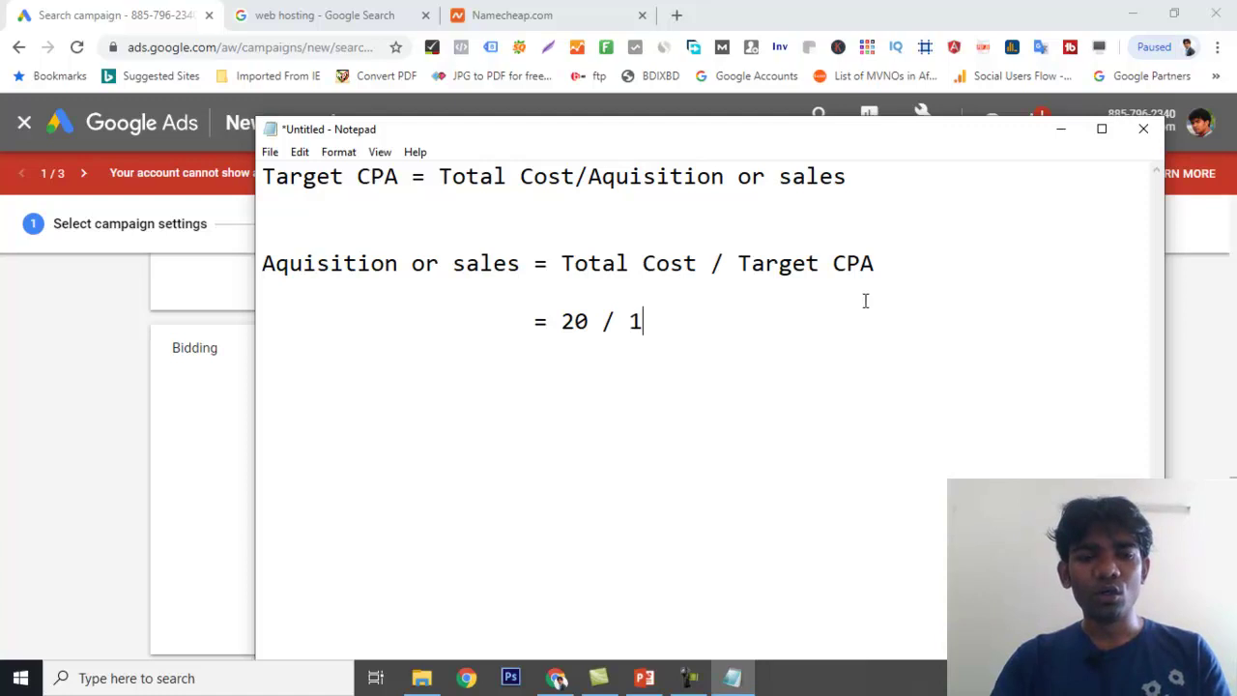
{"action": "type", "text": " = "}
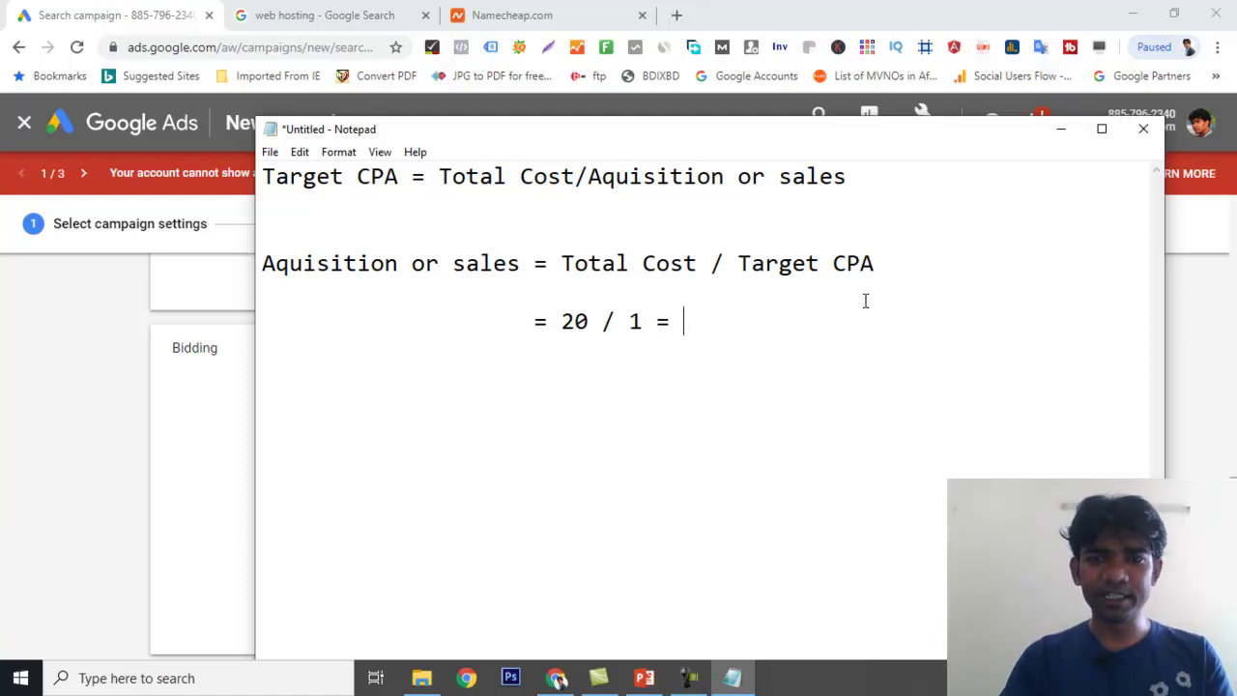
{"action": "type", "text": "20"}
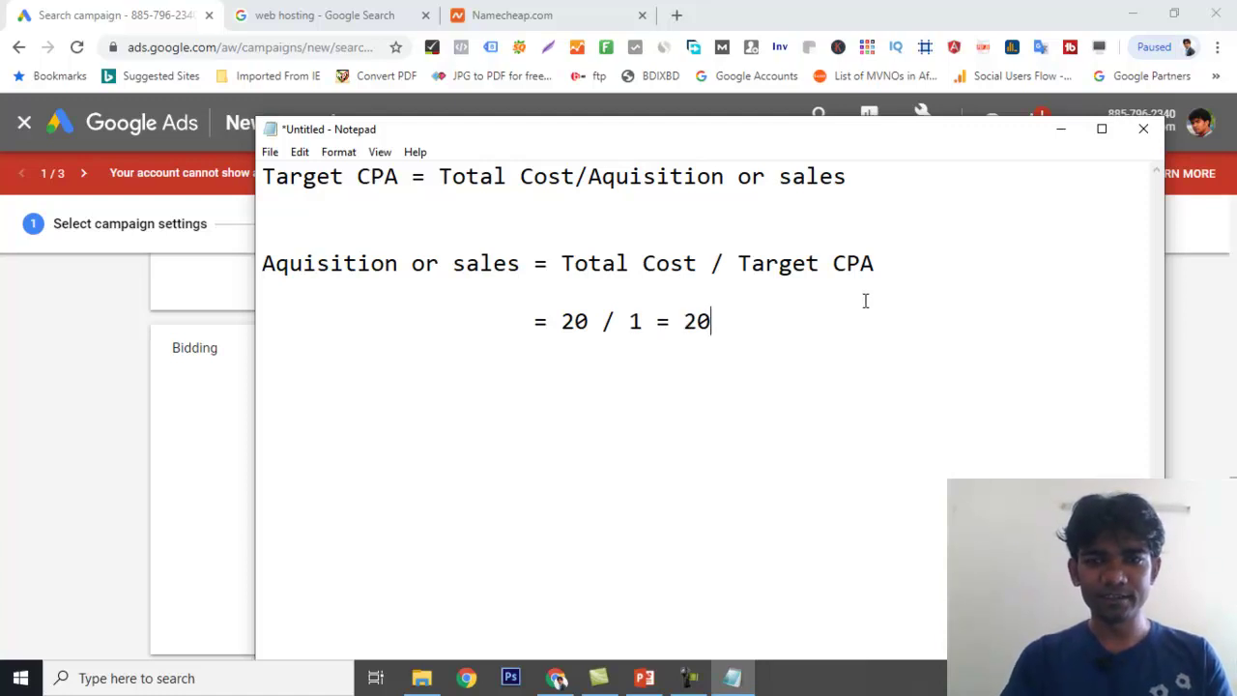
- Change the divisor in the example calculation to 2 and its result to 10
{"action": "left_click", "coordinate": [643, 320]}
{"action": "key", "text": "BackSpace"}
{"action": "type", "text": "2"}
{"action": "left_click", "coordinate": [711, 327]}
{"action": "key", "text": "BackSpace"}
{"action": "key", "text": "BackSpace"}
{"action": "type", "text": "10"}
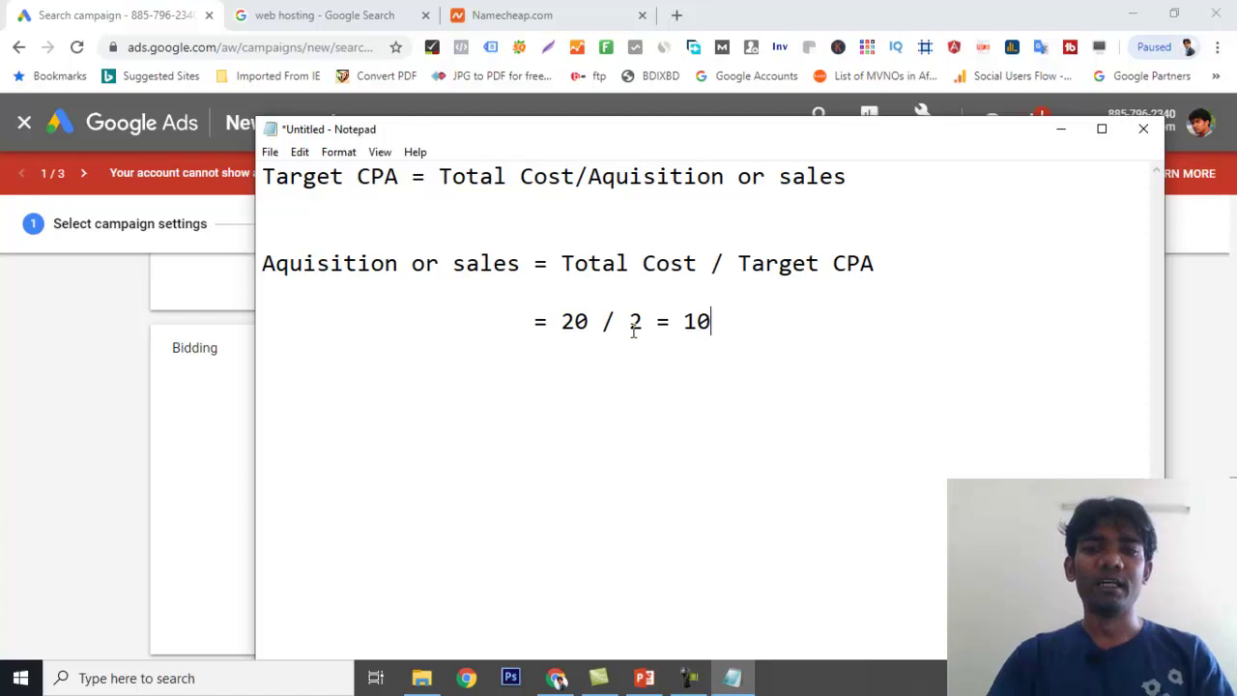
- Highlight the divisor, the Total Cost term, its value and the result in turn to review the calculation
{"action": "left_click_drag", "start_coordinate": [628, 326], "coordinate": [646, 324]}
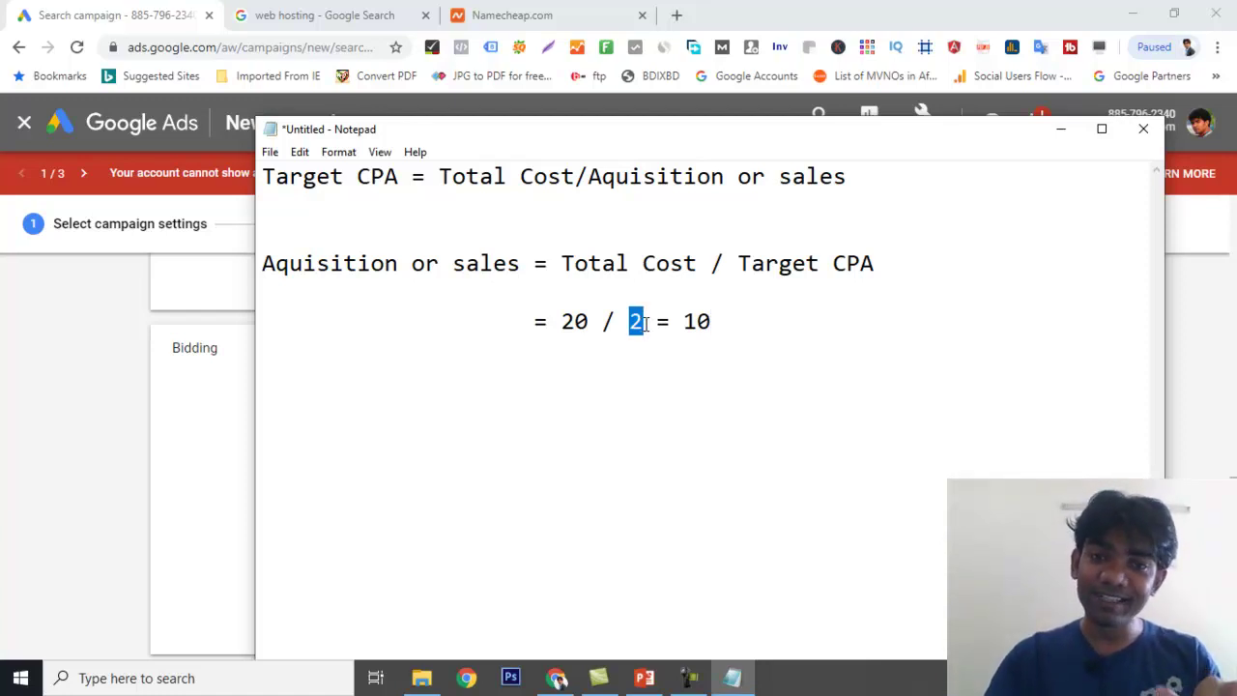
{"action": "left_click", "coordinate": [643, 330]}
{"action": "left_click_drag", "start_coordinate": [643, 330], "coordinate": [629, 329]}
{"action": "left_click_drag", "start_coordinate": [561, 266], "coordinate": [696, 267]}
{"action": "left_click_drag", "start_coordinate": [562, 325], "coordinate": [605, 354]}
{"action": "left_click", "coordinate": [673, 395]}
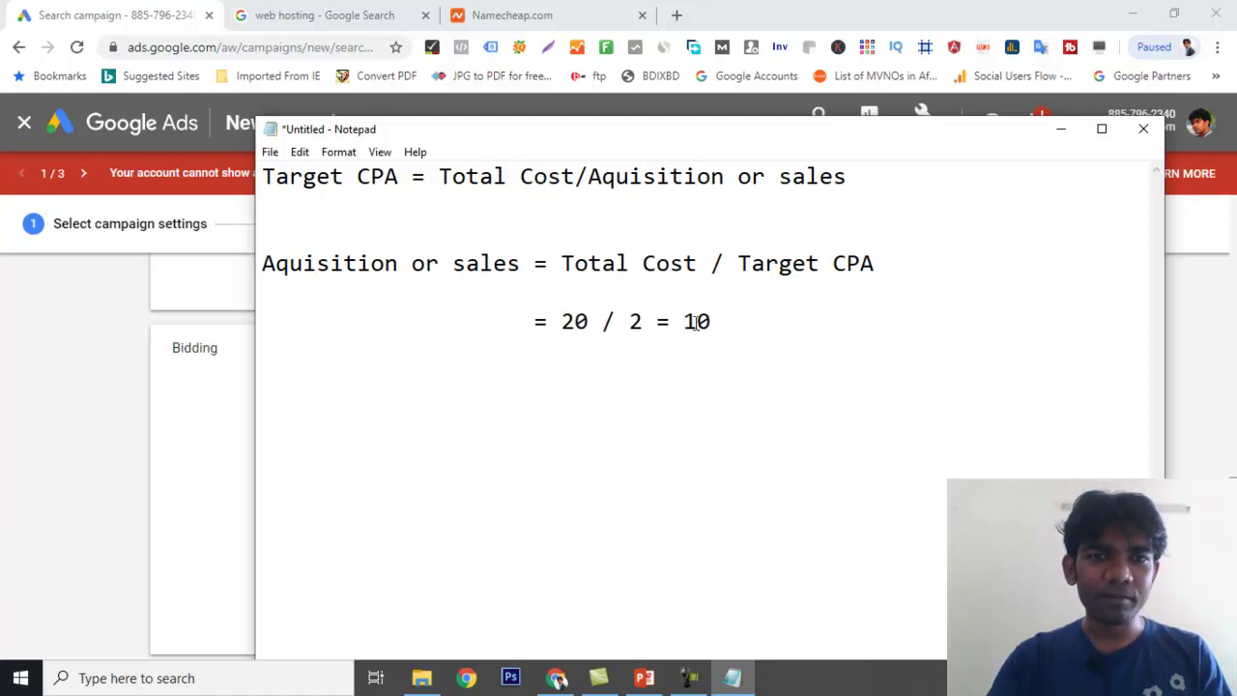
{"action": "left_click_drag", "start_coordinate": [685, 323], "coordinate": [724, 323]}
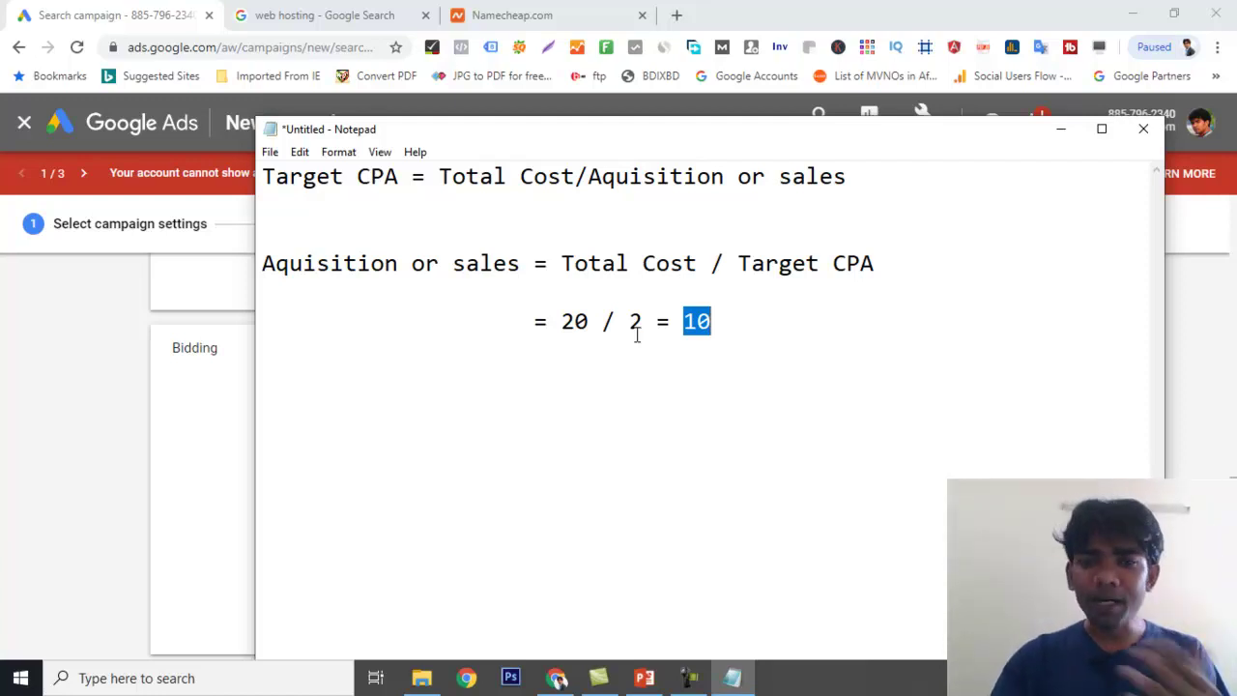
- In Google Ads, set the Target CPA to US$ 2.00, and switch the bid strategy to Target ROAS
{"action": "left_click", "coordinate": [1060, 129]}
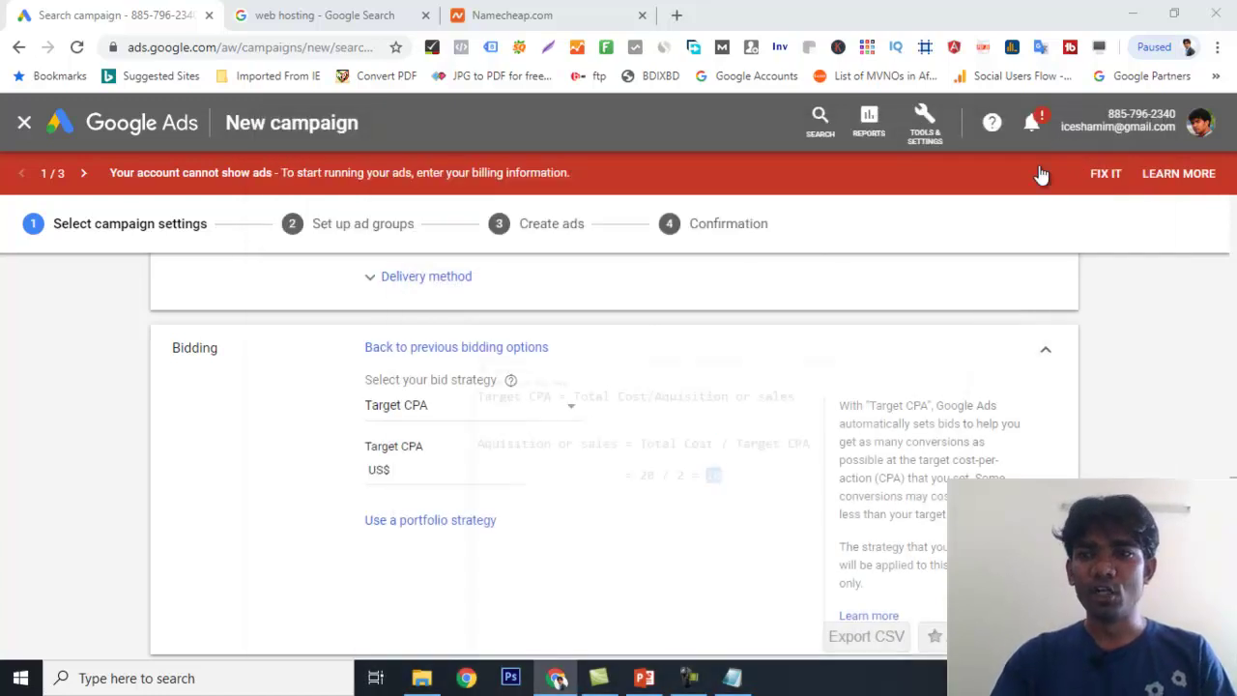
{"action": "left_click", "coordinate": [421, 471]}
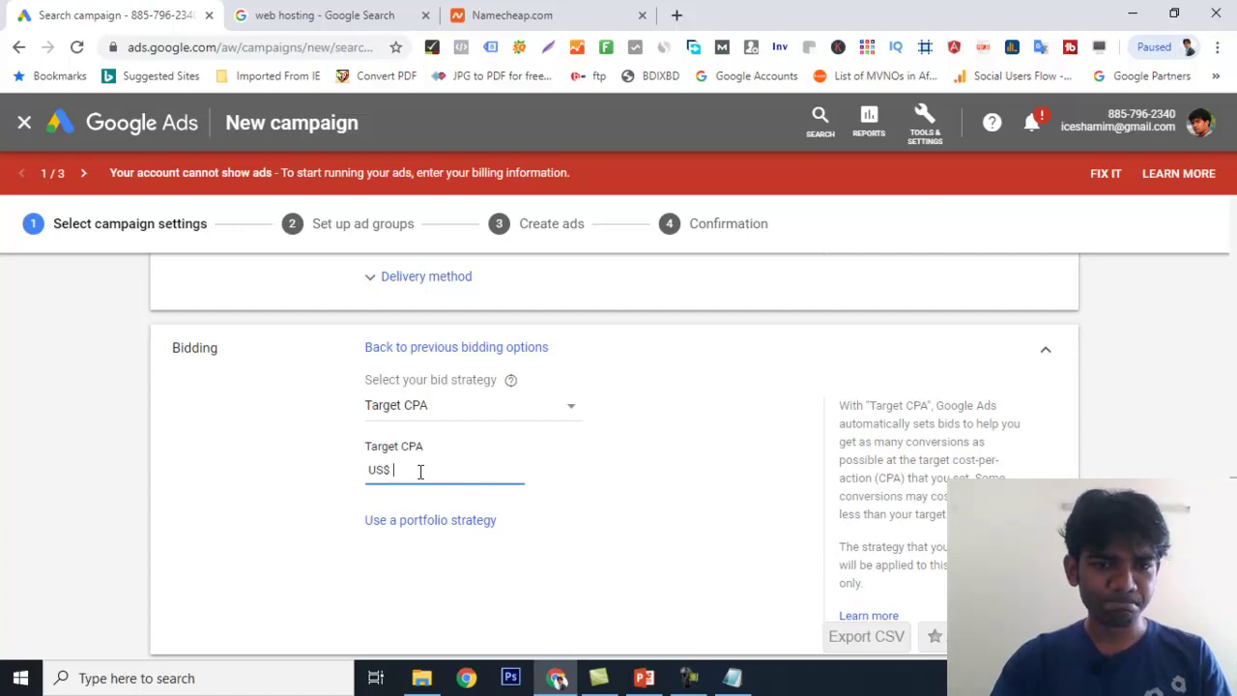
{"action": "type", "text": "2"}
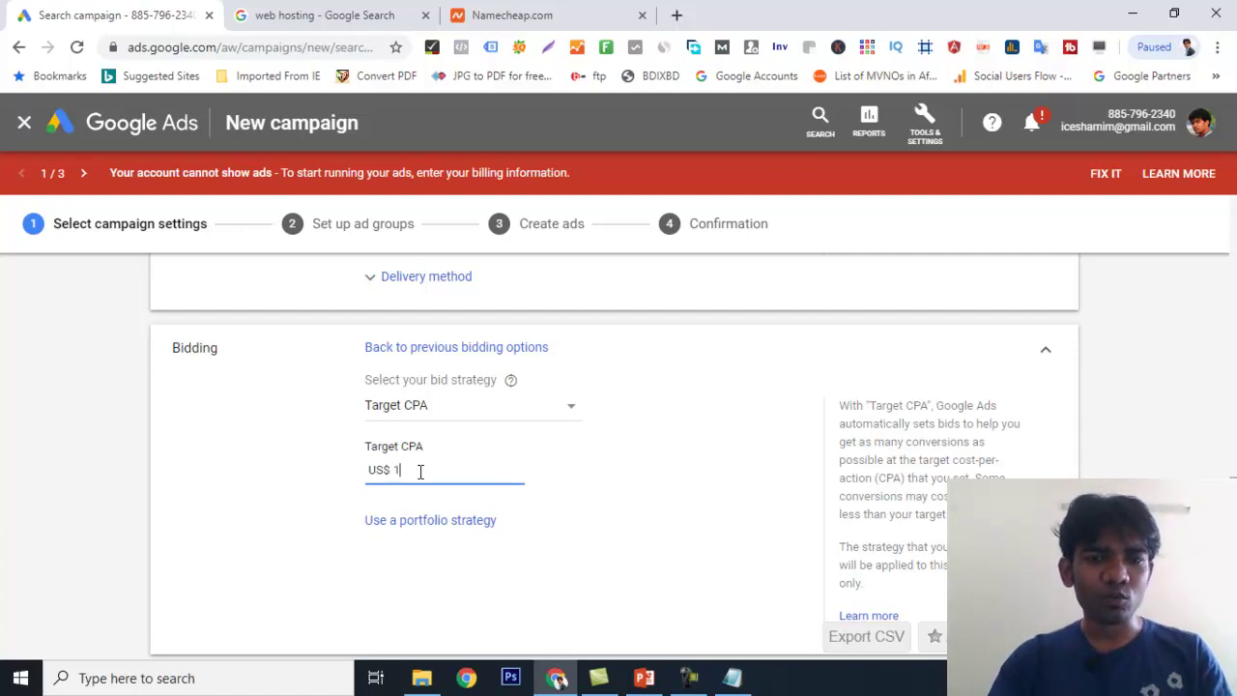
{"action": "type", "text": ".00"}
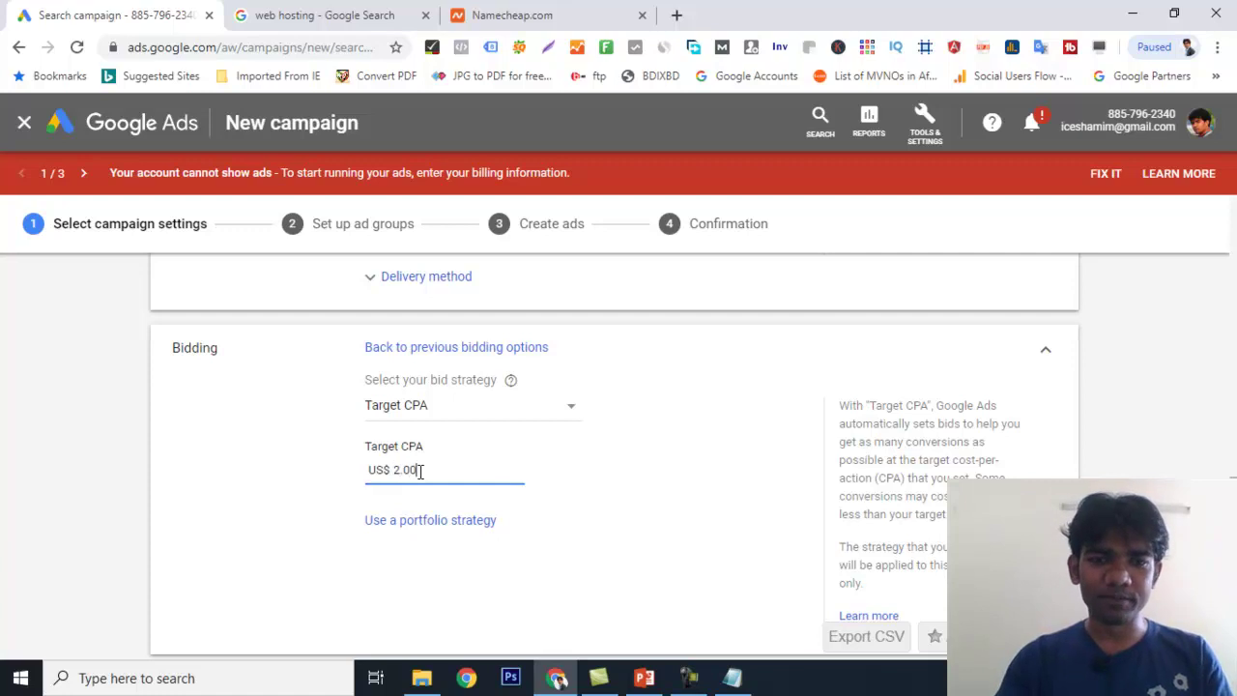
{"action": "left_click", "coordinate": [791, 541]}
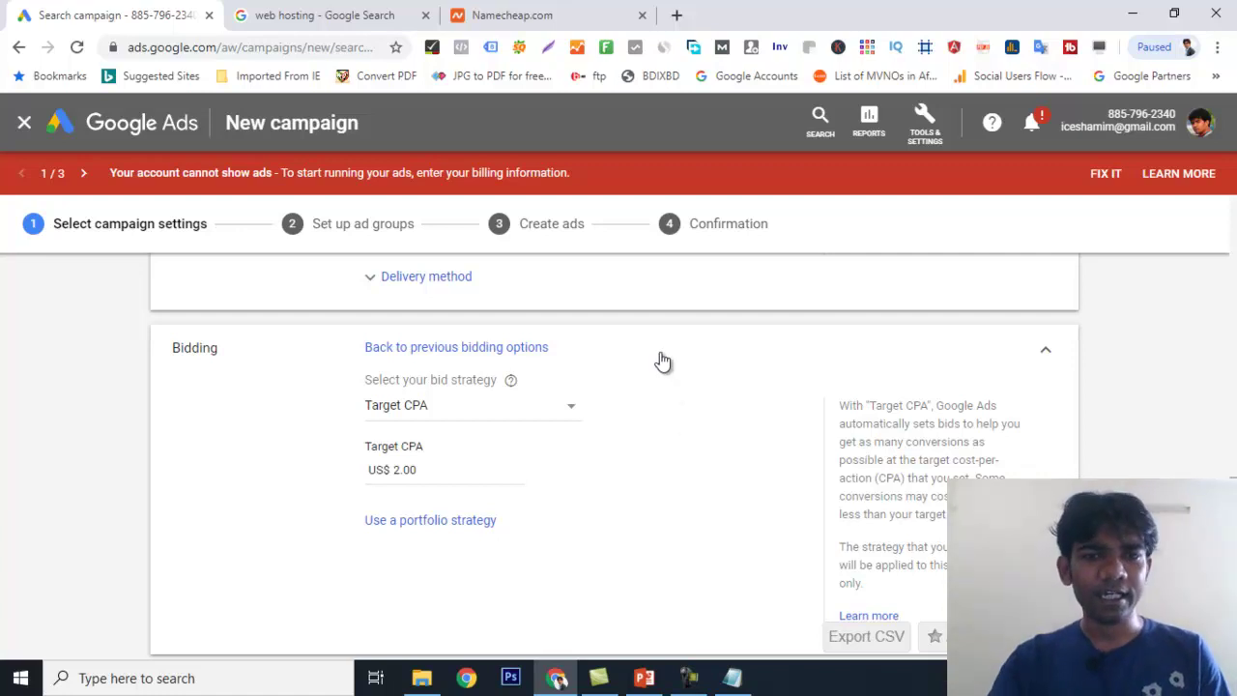
{"action": "left_click", "coordinate": [572, 409]}
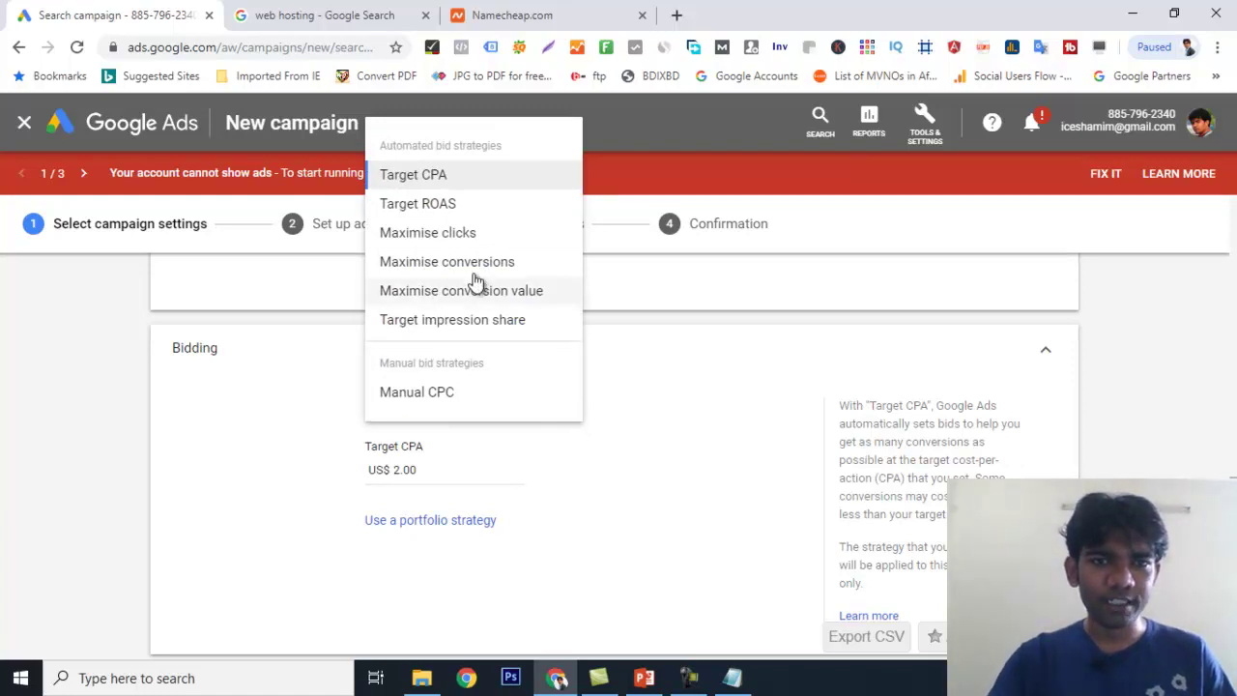
{"action": "left_click", "coordinate": [449, 208]}
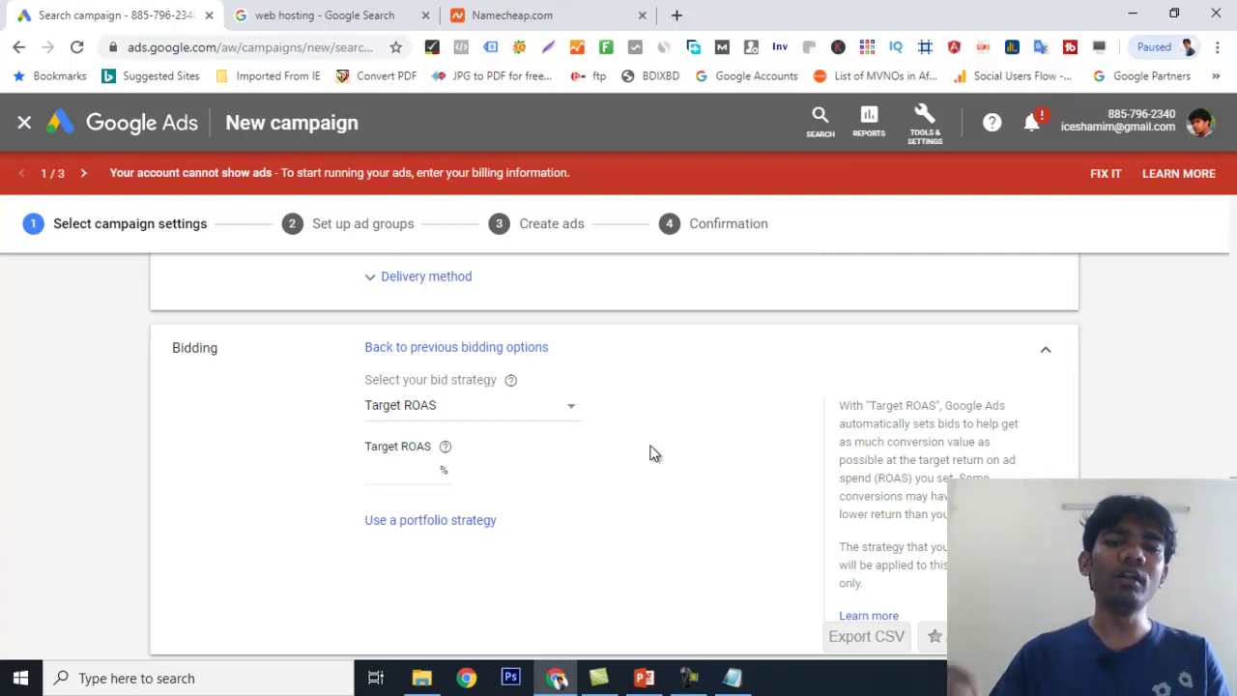
- Switch to Notepad, clear the whole note and write "ROAS" a couple of lines down
{"action": "left_click", "coordinate": [733, 678]}
{"action": "left_click", "coordinate": [786, 334]}
{"action": "key", "text": "ctrl+a"}
{"action": "key", "text": "BackSpace"}
{"action": "type", "text": "ROAS"}
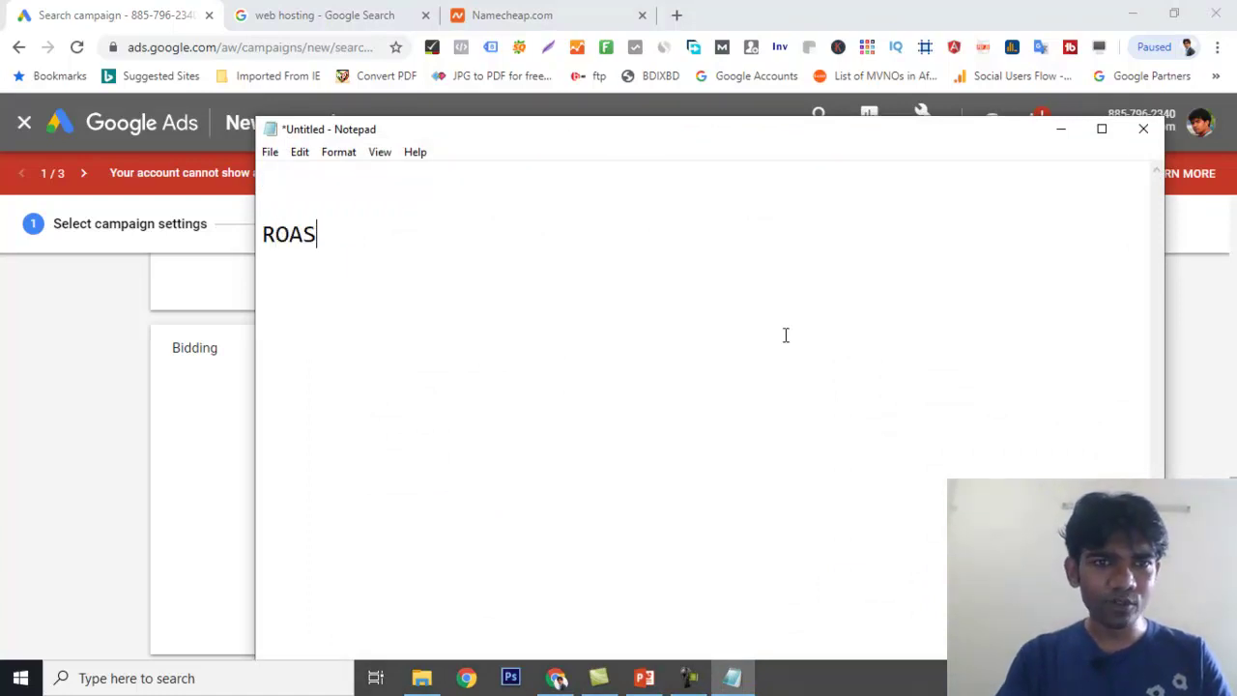
- Add "(Retrun of Ad Spend) =" after ROAS and start a new line below, leaving one blank line between
{"action": "type", "text": " ()"}
{"action": "key", "text": "Left"}
{"action": "type", "text": "Retrun of "}
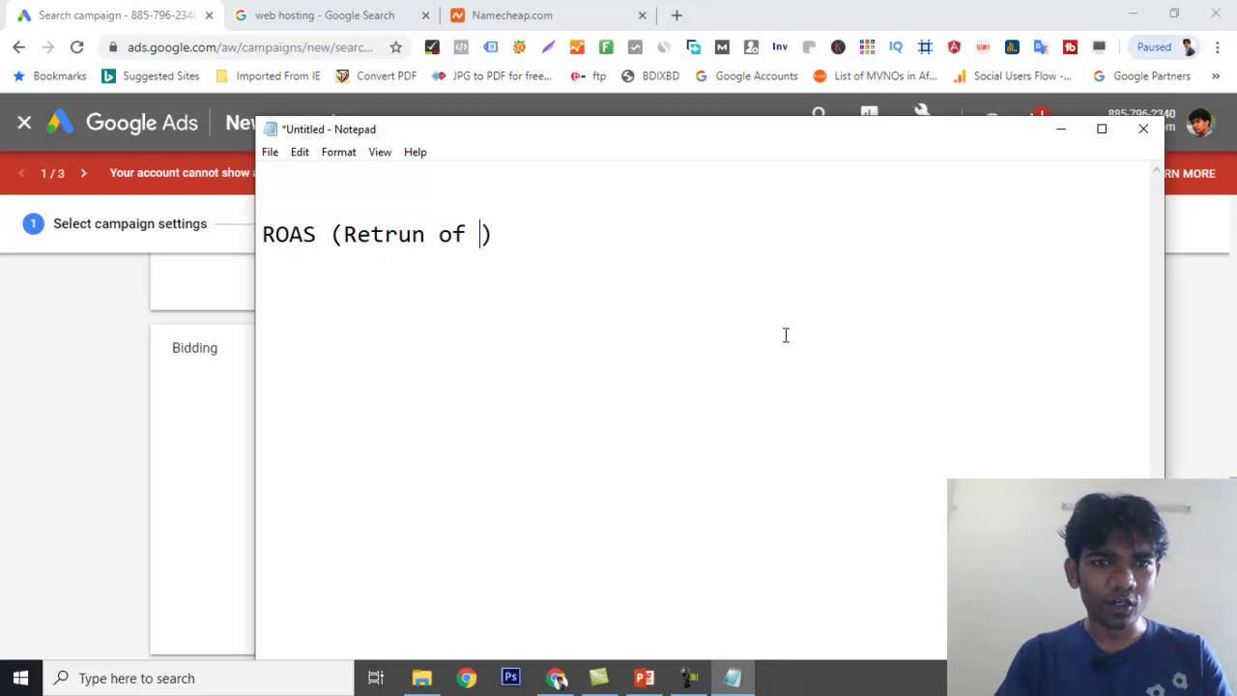
{"action": "type", "text": "Ad Spend"}
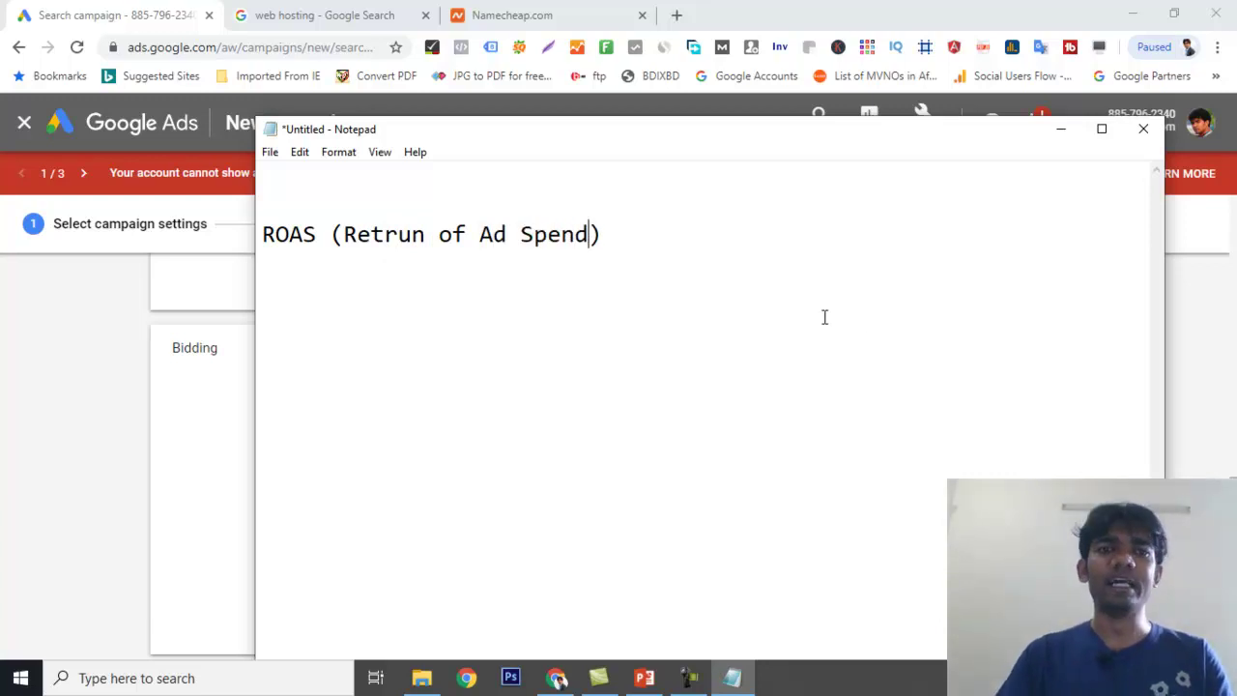
{"action": "left_click", "coordinate": [626, 238]}
{"action": "type", "text": "="}
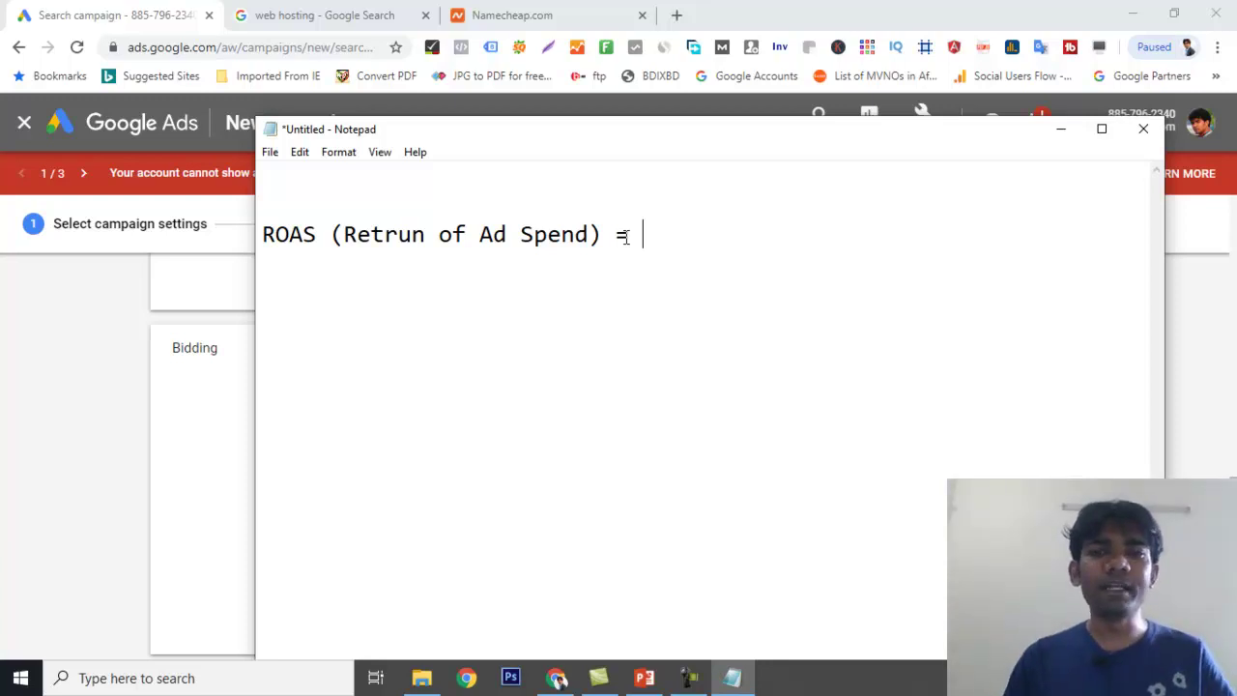
{"action": "key", "text": "Return"}
{"action": "key", "text": "Return"}
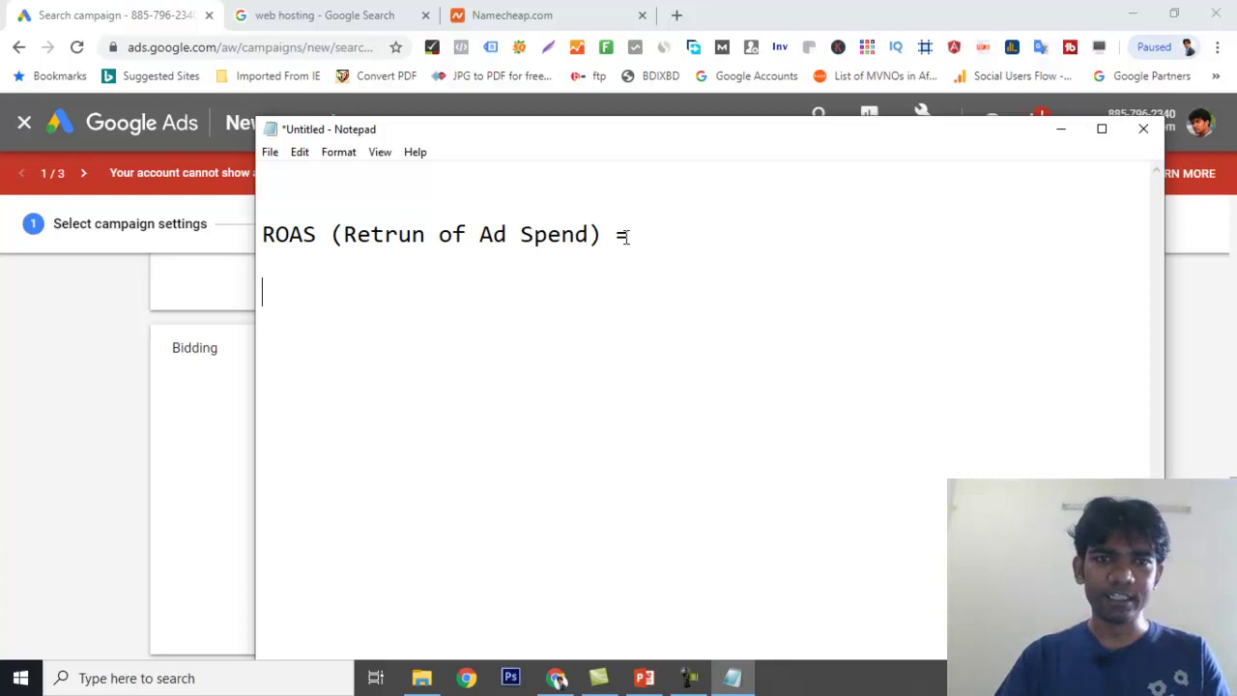
{"action": "type", "text": "50"}
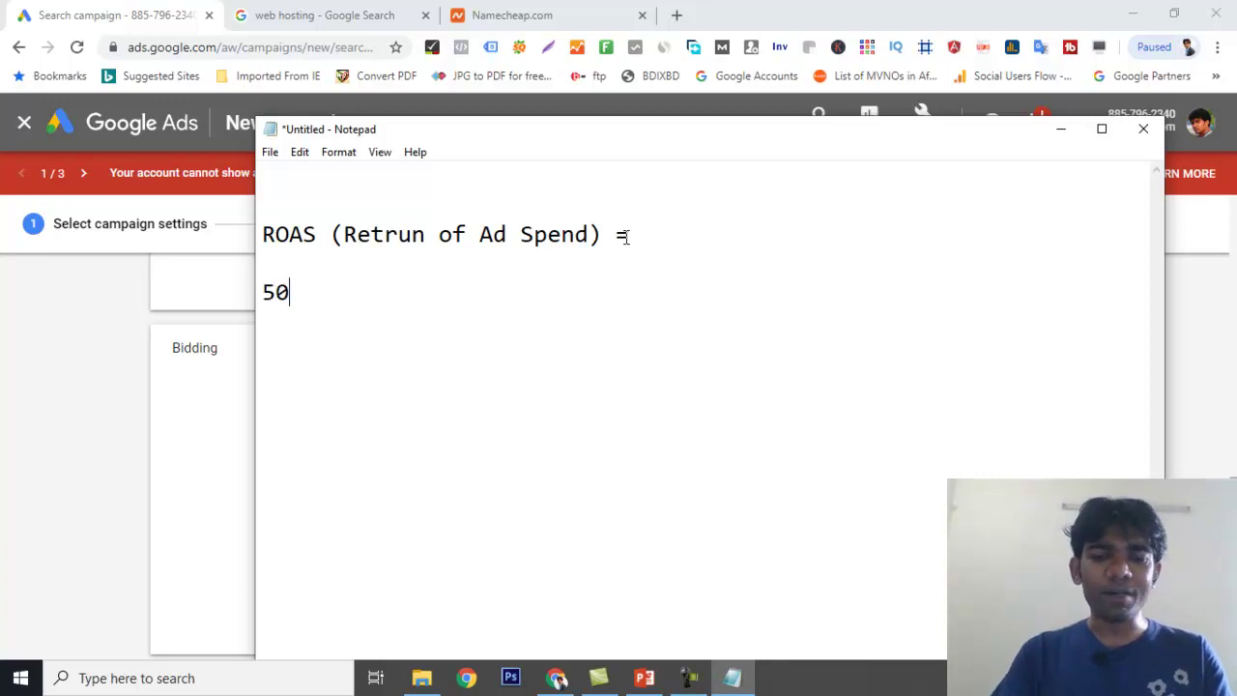
{"action": "type", "text": "0==="}
{"action": "key", "text": "BackSpace"}
{"action": "key", "text": "BackSpace"}
{"action": "key", "text": "BackSpace"}
{"action": "key", "text": "BackSpace"}
{"action": "key", "text": "BackSpace"}
{"action": "key", "text": "BackSpace"}
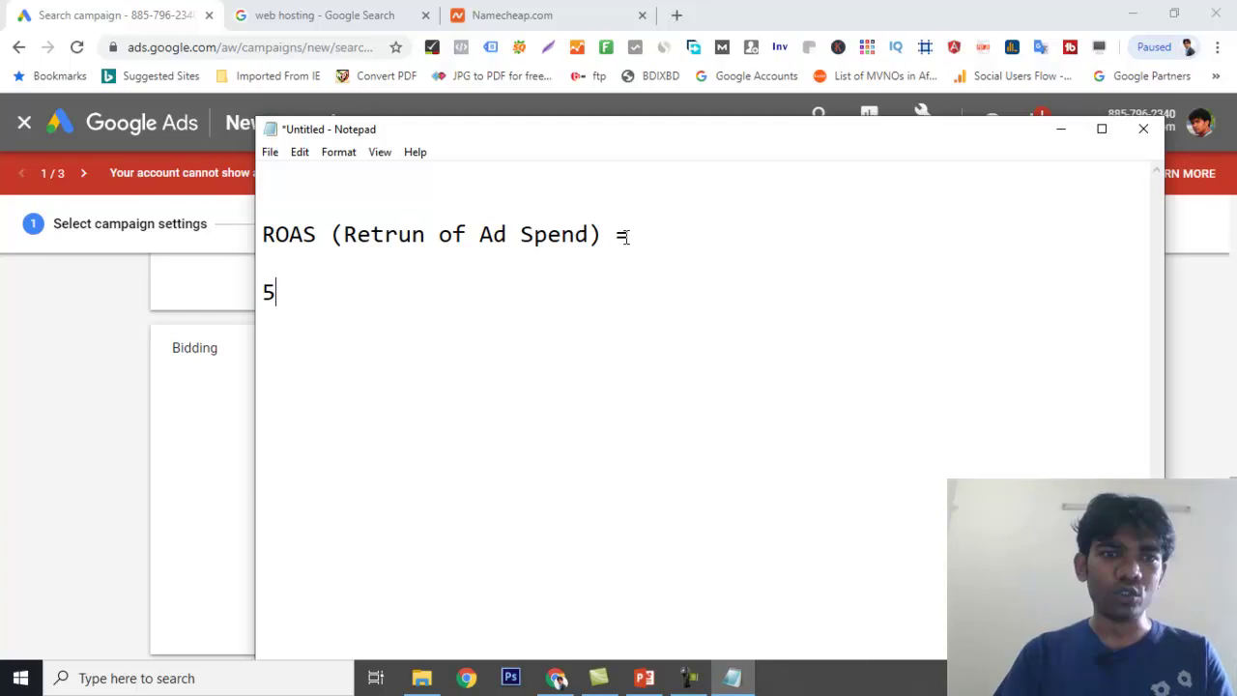
{"action": "type", "text": "100"}
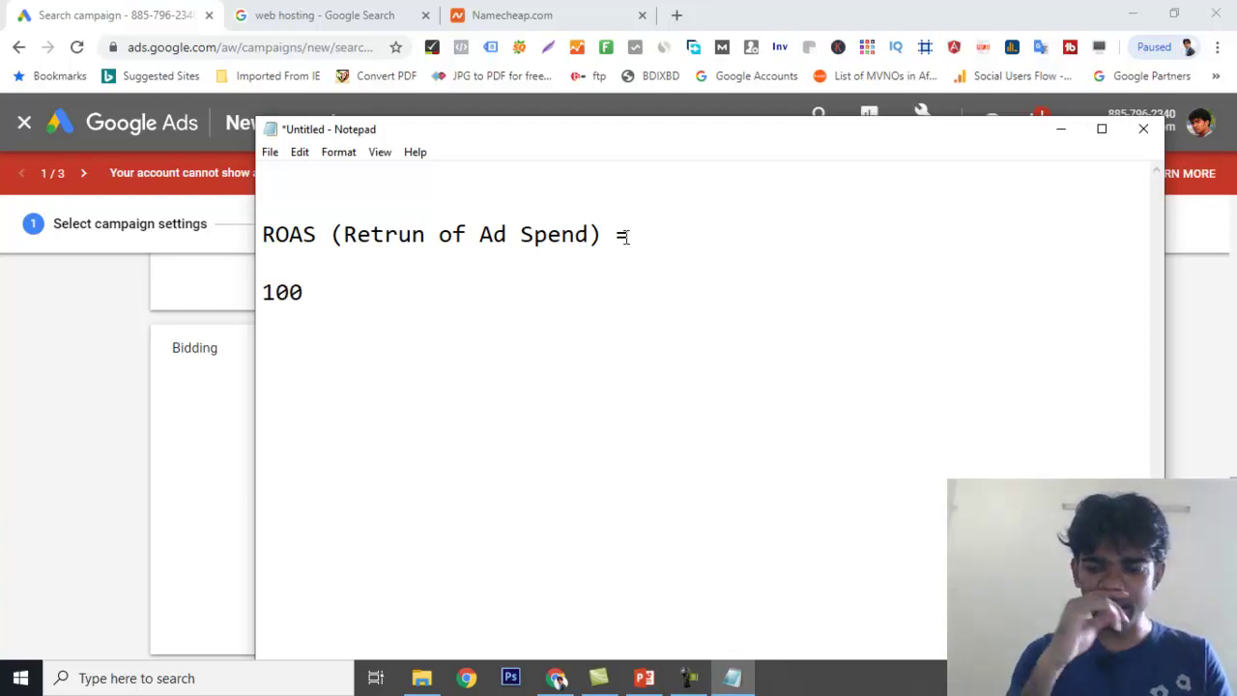
{"action": "key", "text": "BackSpace"}
{"action": "key", "text": "BackSpace"}
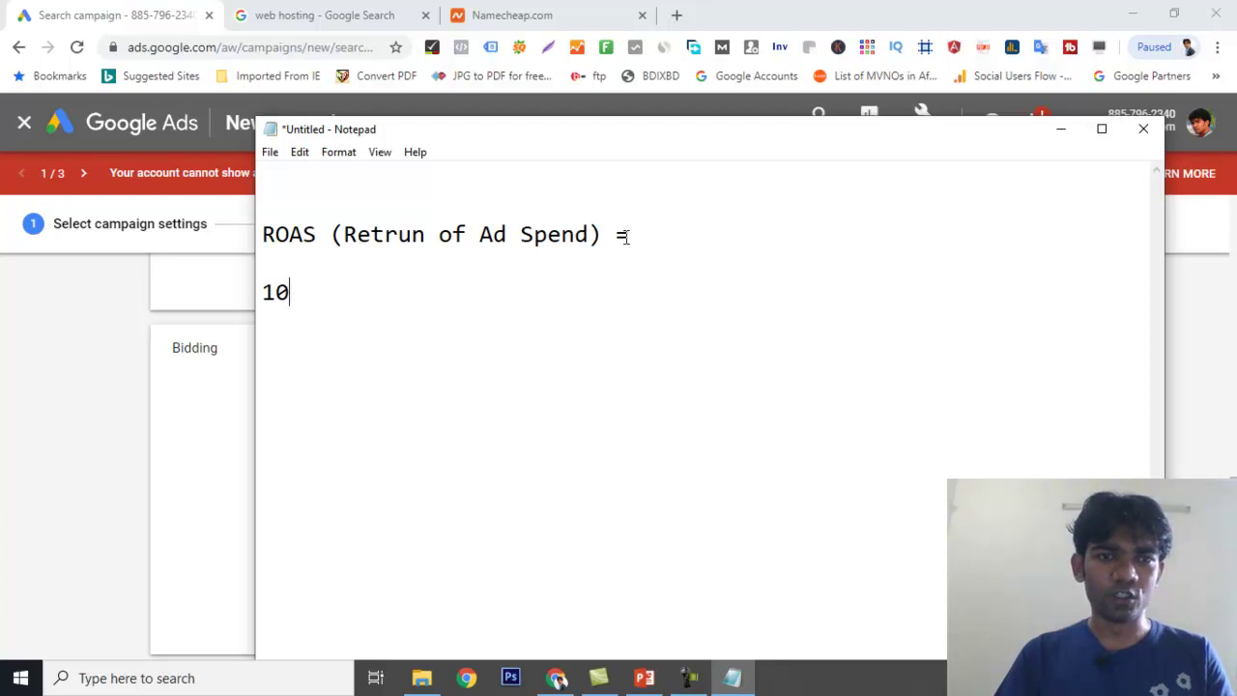
{"action": "key", "text": "BackSpace"}
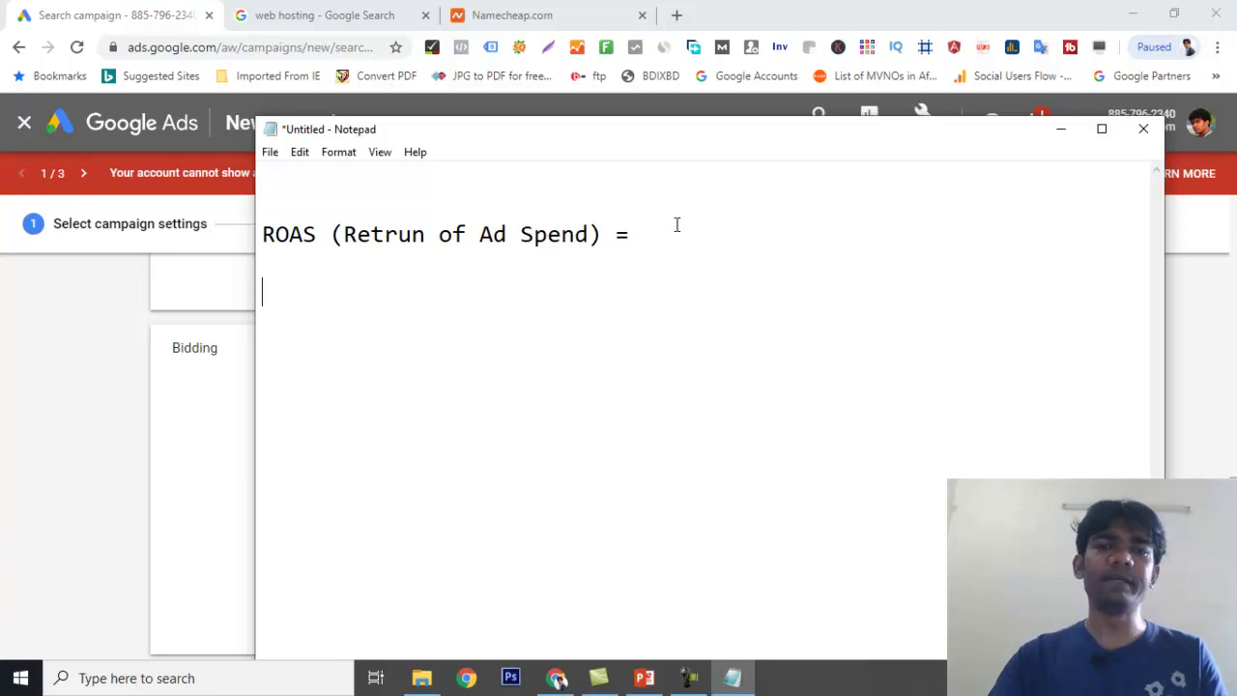
- Return to Google Ads and set the Target ROAS to 500 %
{"action": "left_click", "coordinate": [1060, 134]}
{"action": "left_click", "coordinate": [430, 471]}
{"action": "type", "text": "500"}
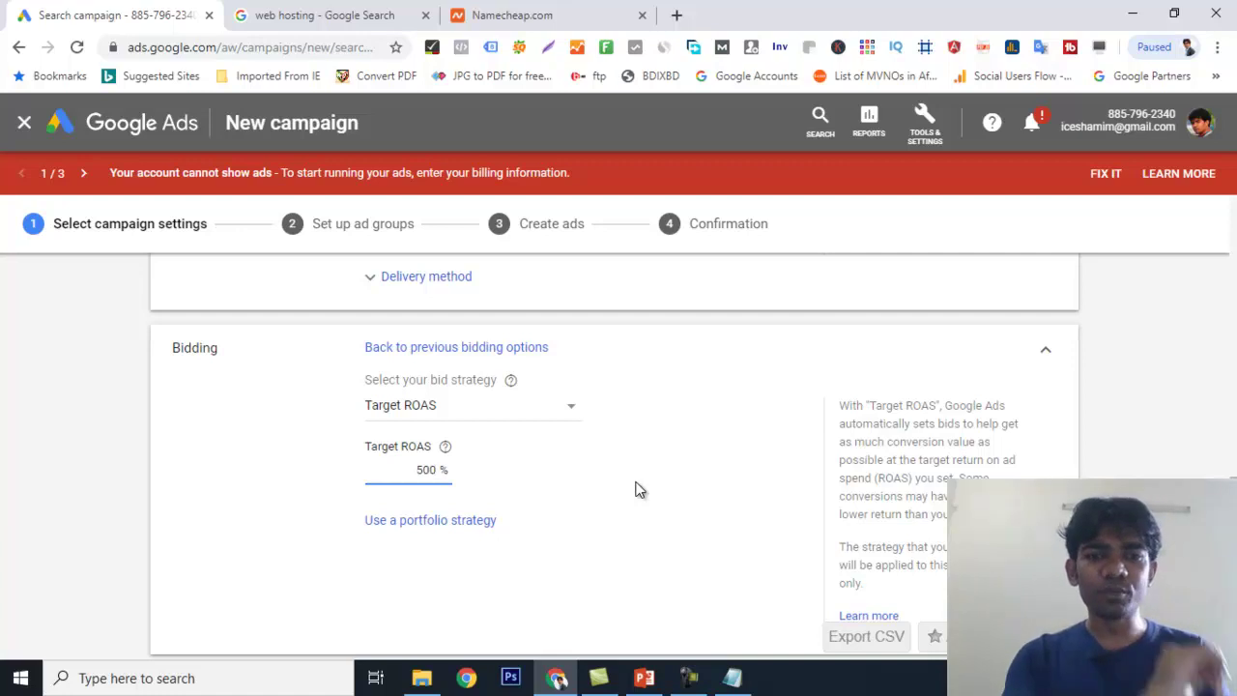
{"action": "left_click", "coordinate": [706, 477]}
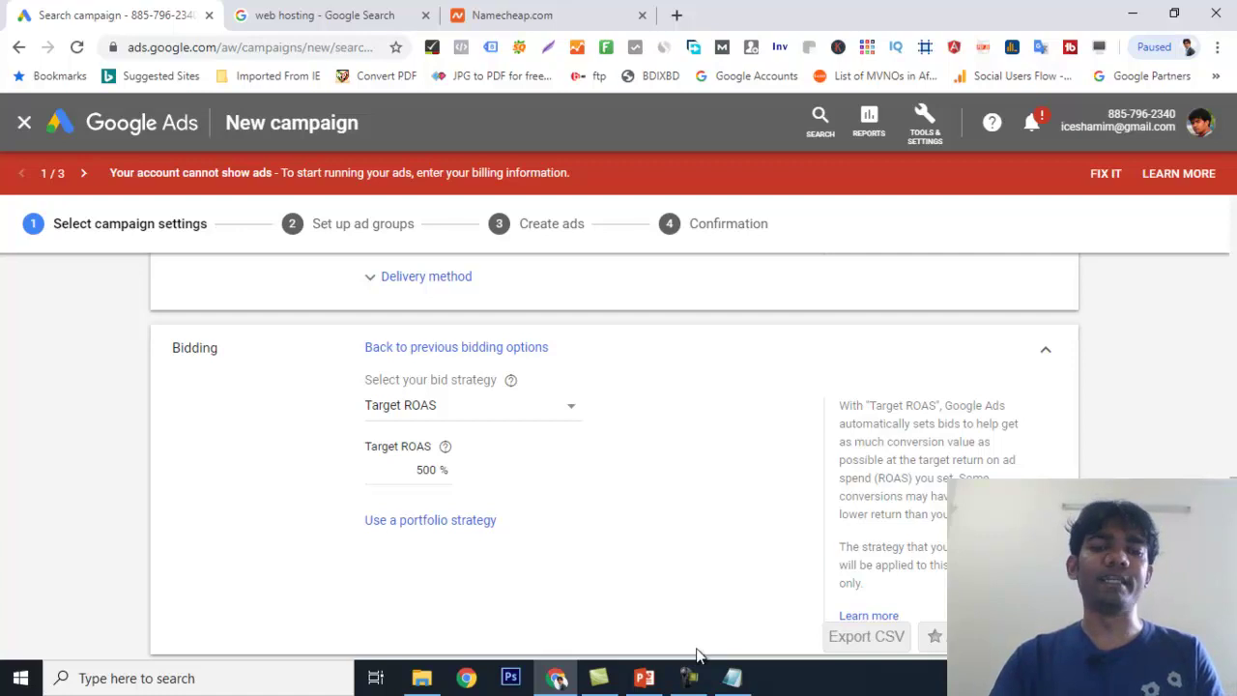
- In Notepad, write the amount "500$" on the empty line below the ROAS line
{"action": "left_click", "coordinate": [733, 678]}
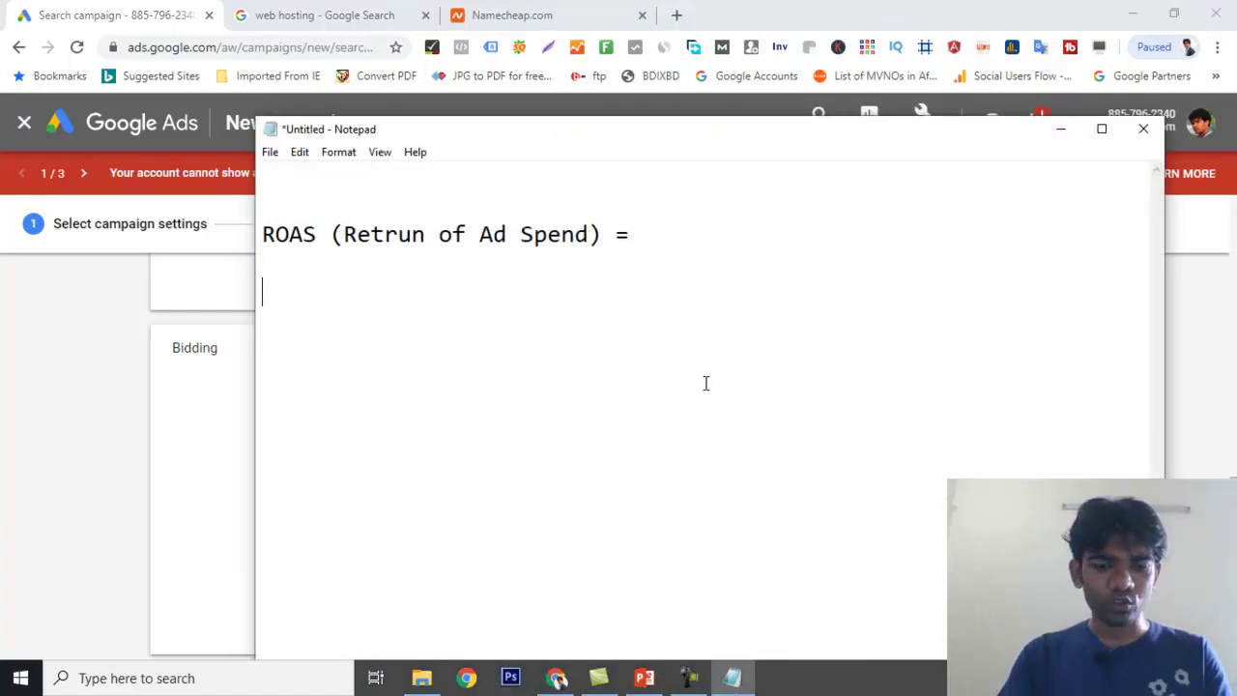
{"action": "type", "text": "5"}
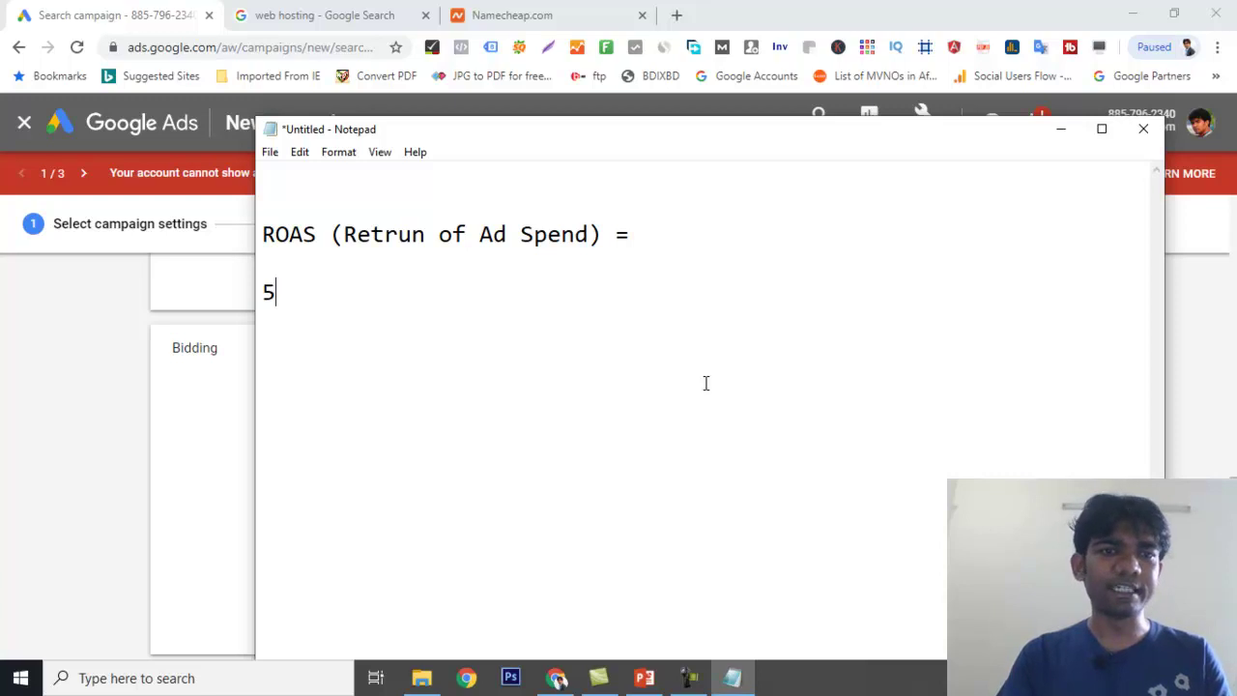
{"action": "type", "text": "00"}
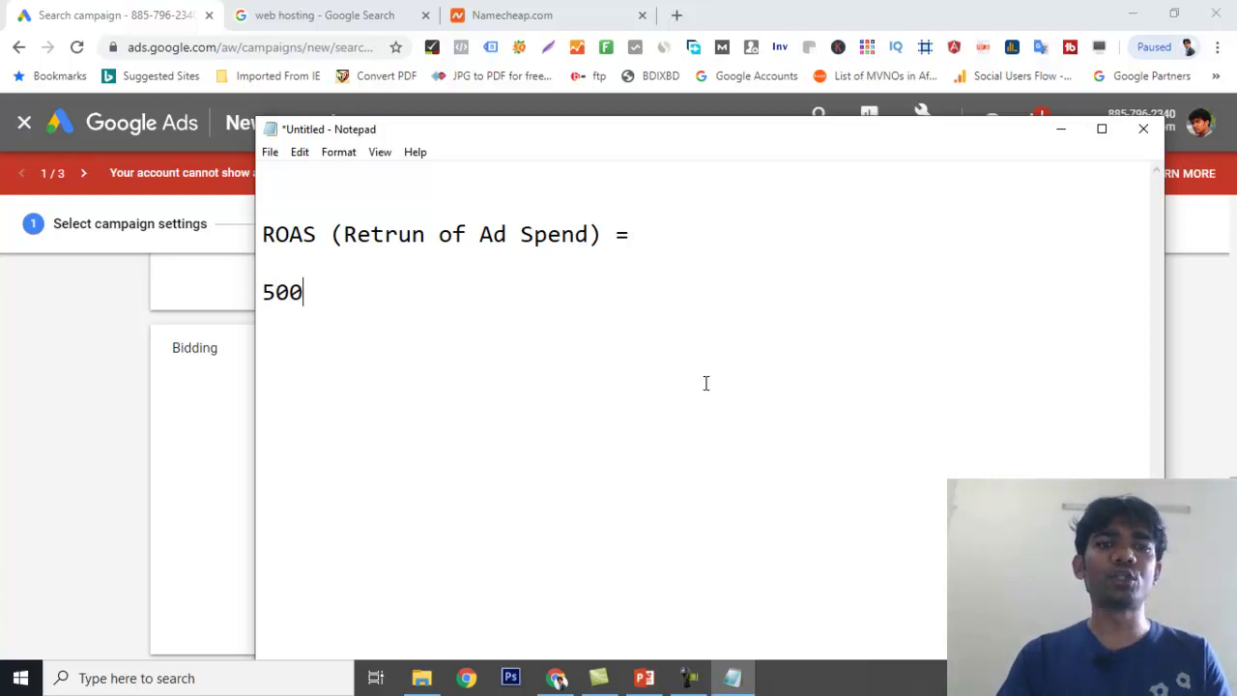
{"action": "type", "text": "$"}
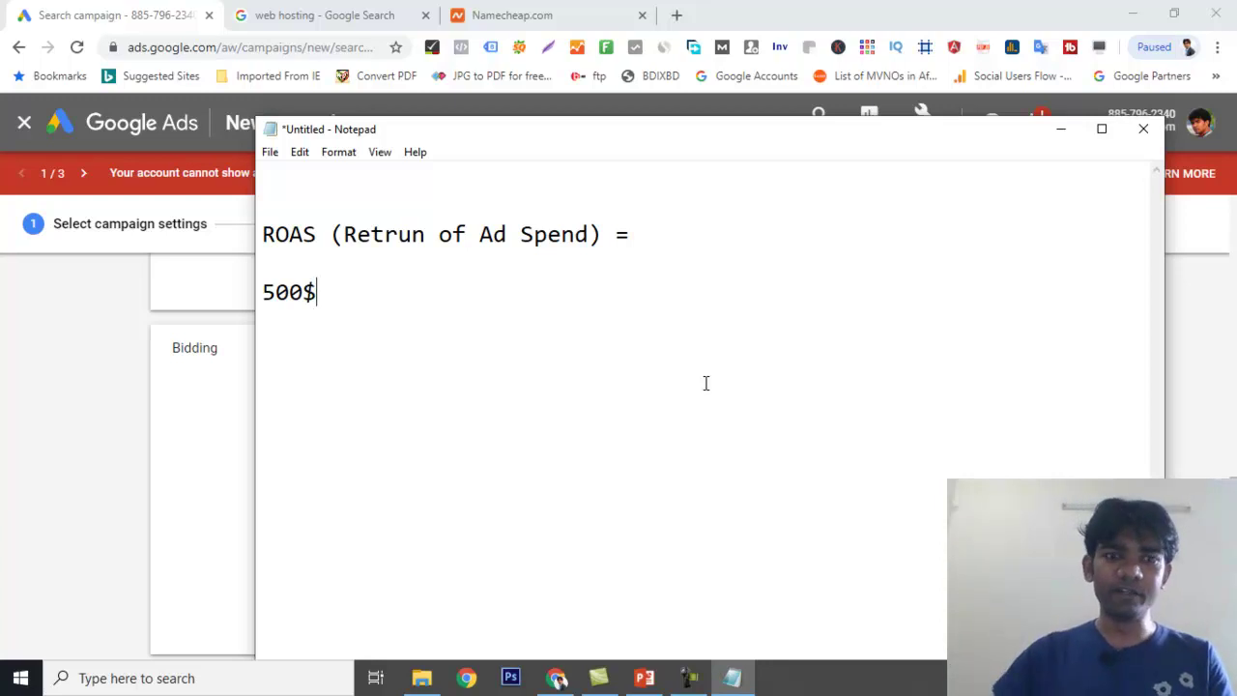
- Complete the calculation after "500$" with "/100$ = 5:1" and highlight the two parts of the ratio
{"action": "type", "text": "/100"}
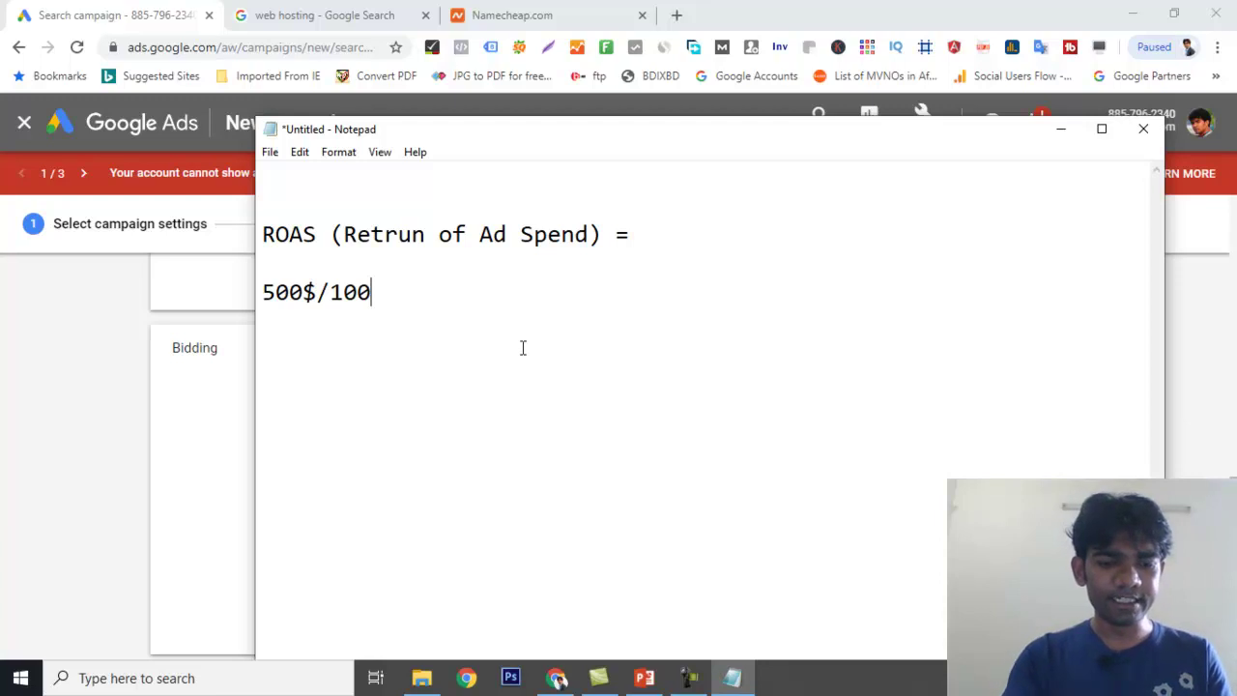
{"action": "type", "text": "$ = "}
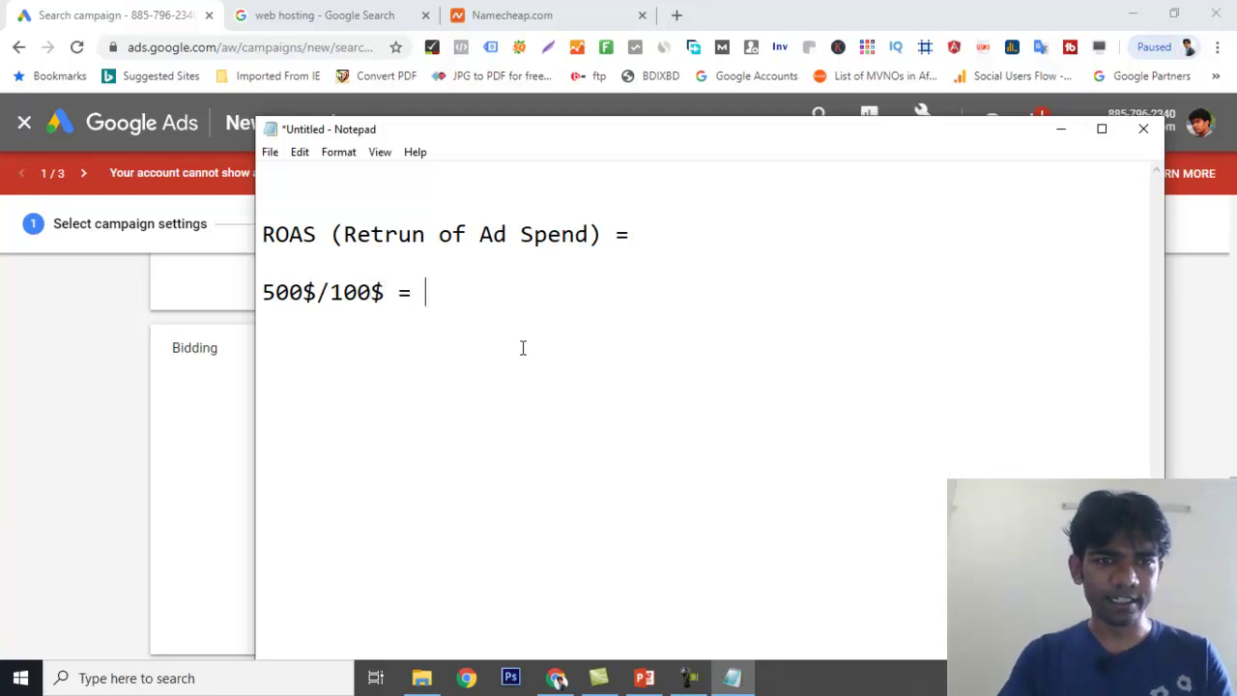
{"action": "type", "text": "5"}
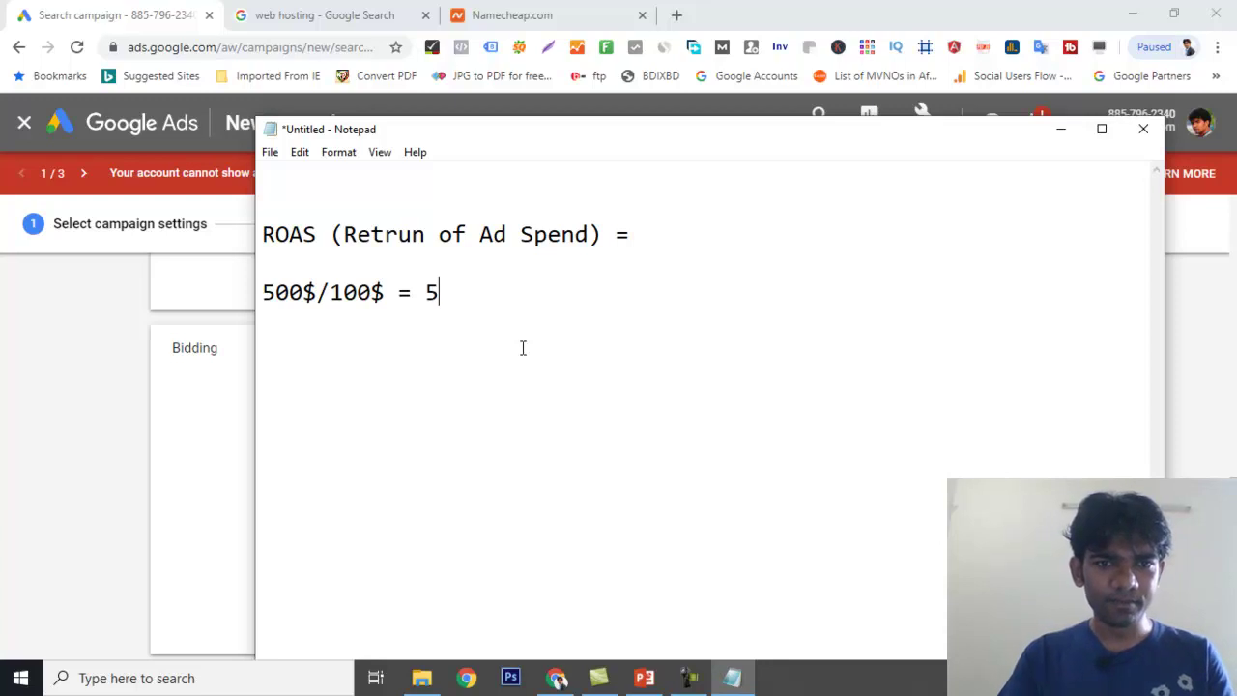
{"action": "type", "text": ":1"}
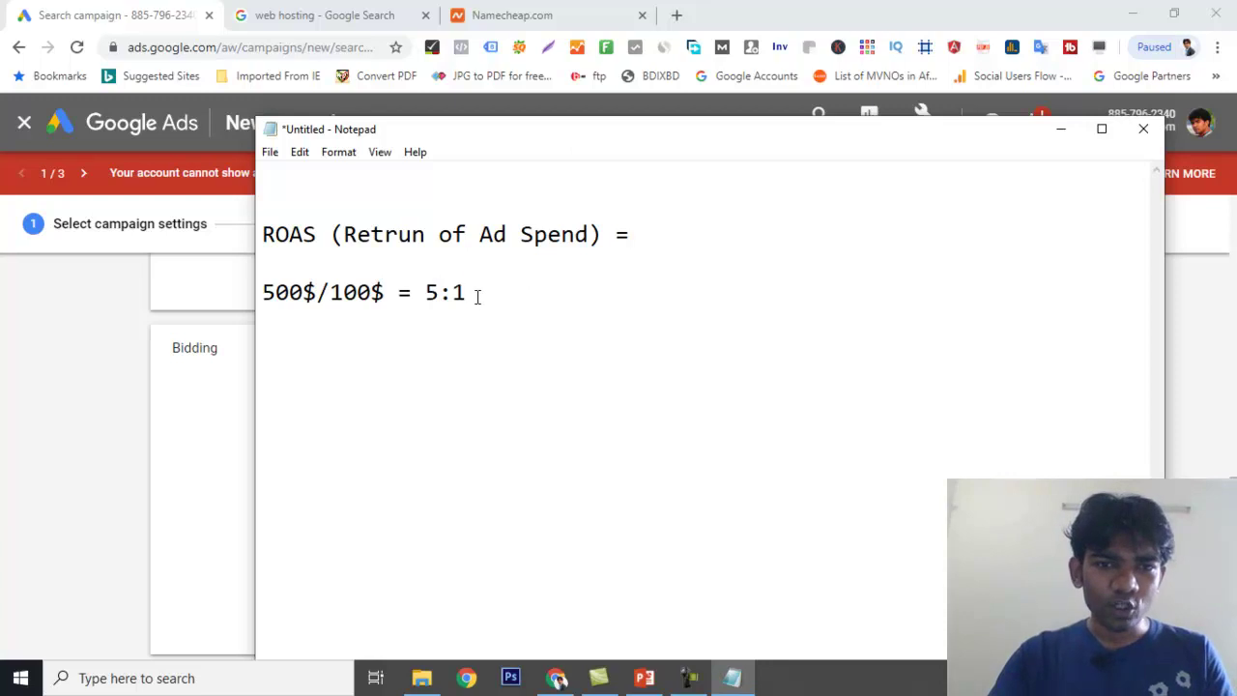
{"action": "left_click_drag", "start_coordinate": [477, 294], "coordinate": [455, 292]}
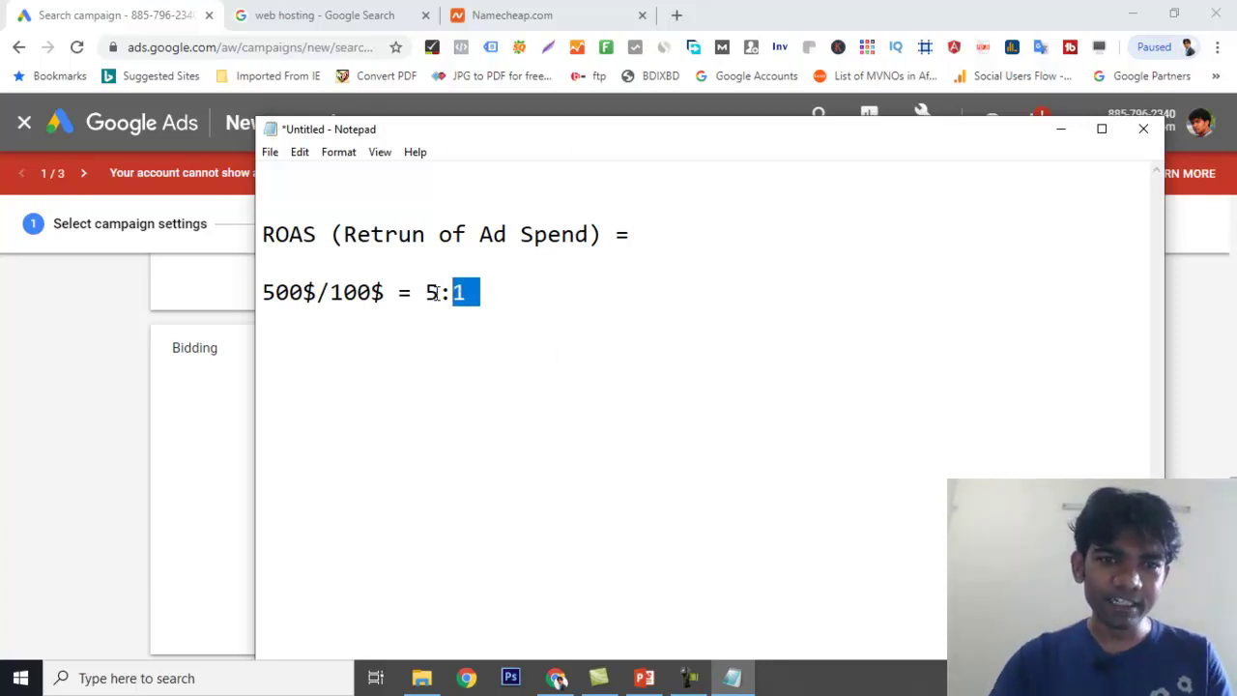
{"action": "left_click_drag", "start_coordinate": [440, 292], "coordinate": [425, 292]}
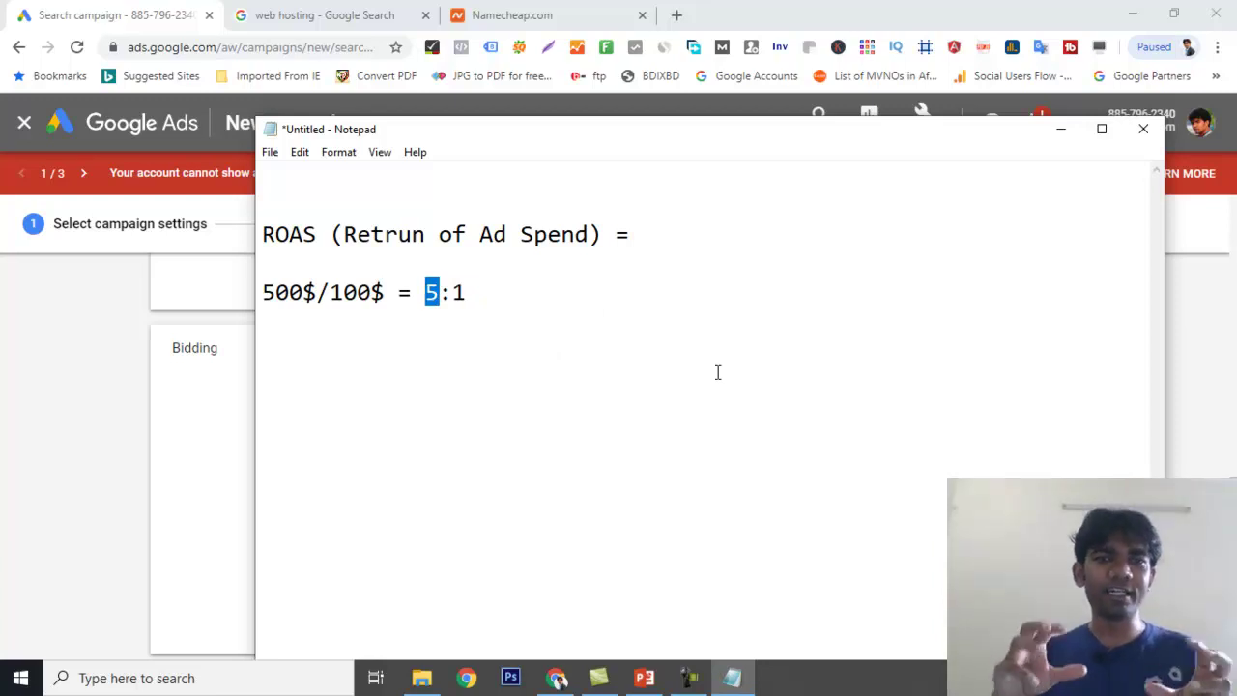
- Change "of" to "on" in the ROAS line so it reads "Retrun on Ad Spend"
{"action": "left_click", "coordinate": [468, 234]}
{"action": "key", "text": "BackSpace"}
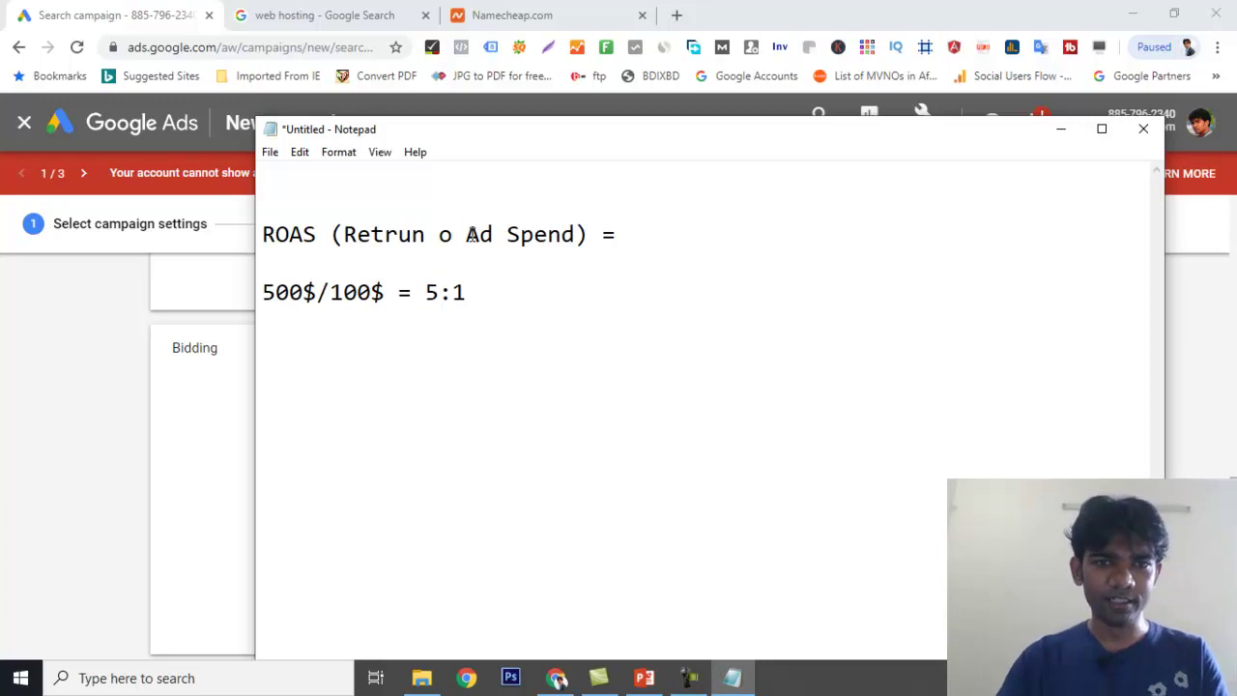
{"action": "type", "text": "n"}
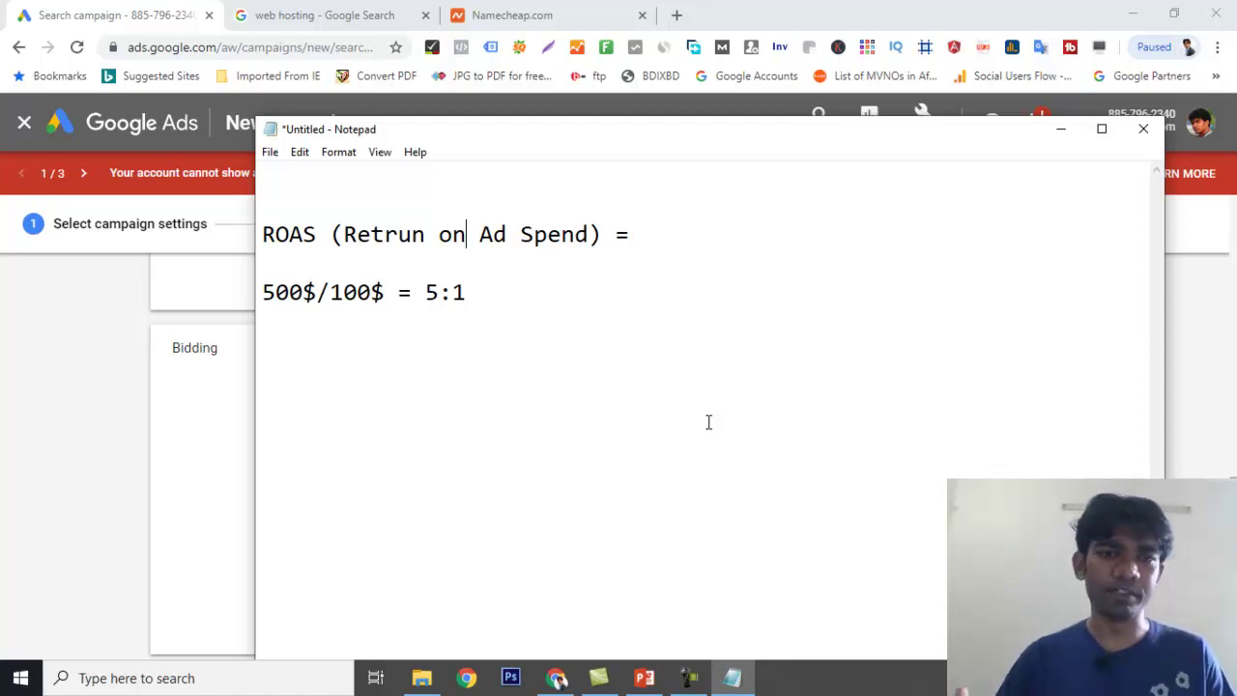
- Glance at the campaign's Target ROAS setting, then go over the note's calculation, highlighting the 500$, 100$ and ratio in turn
{"action": "left_click", "coordinate": [1069, 131]}
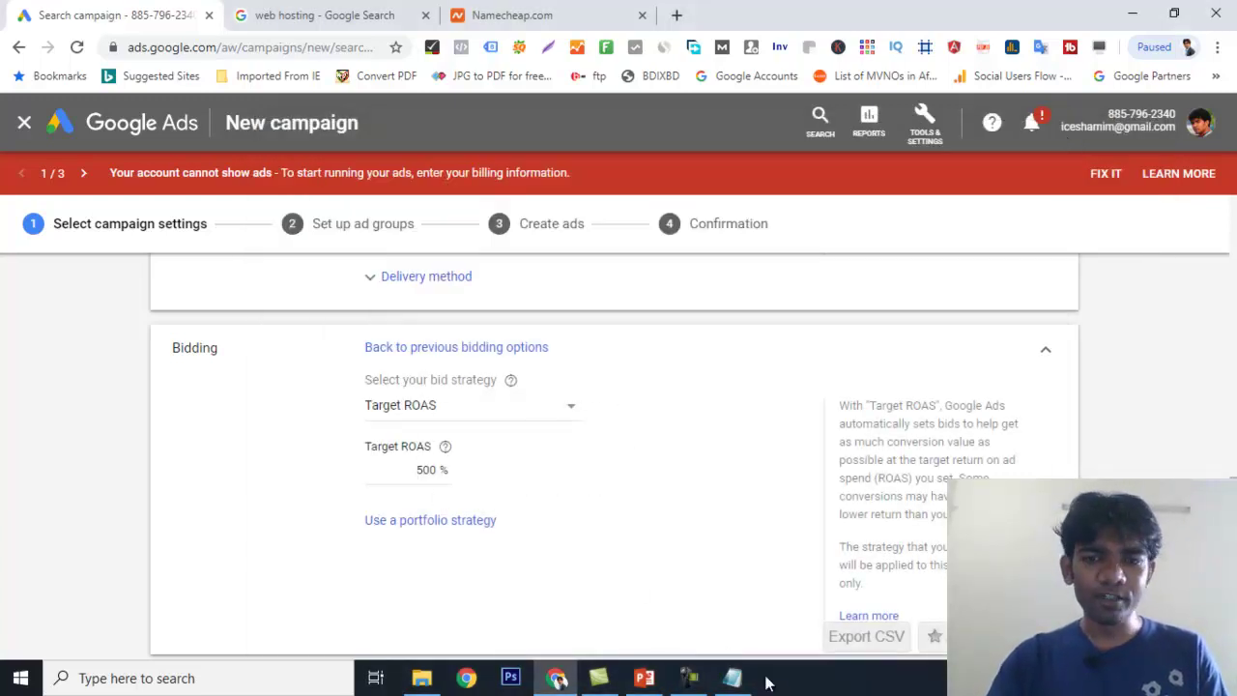
{"action": "left_click", "coordinate": [732, 677]}
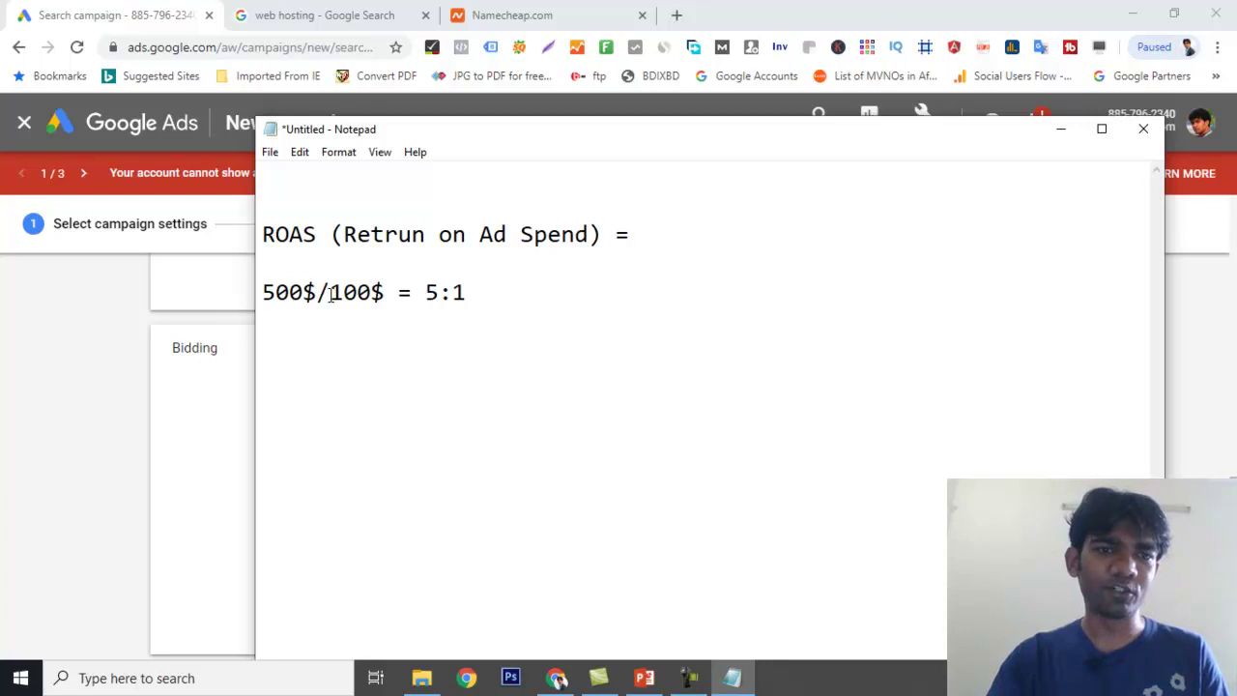
{"action": "left_click_drag", "start_coordinate": [322, 292], "coordinate": [263, 291]}
{"action": "left_click", "coordinate": [397, 348]}
{"action": "left_click", "coordinate": [360, 337]}
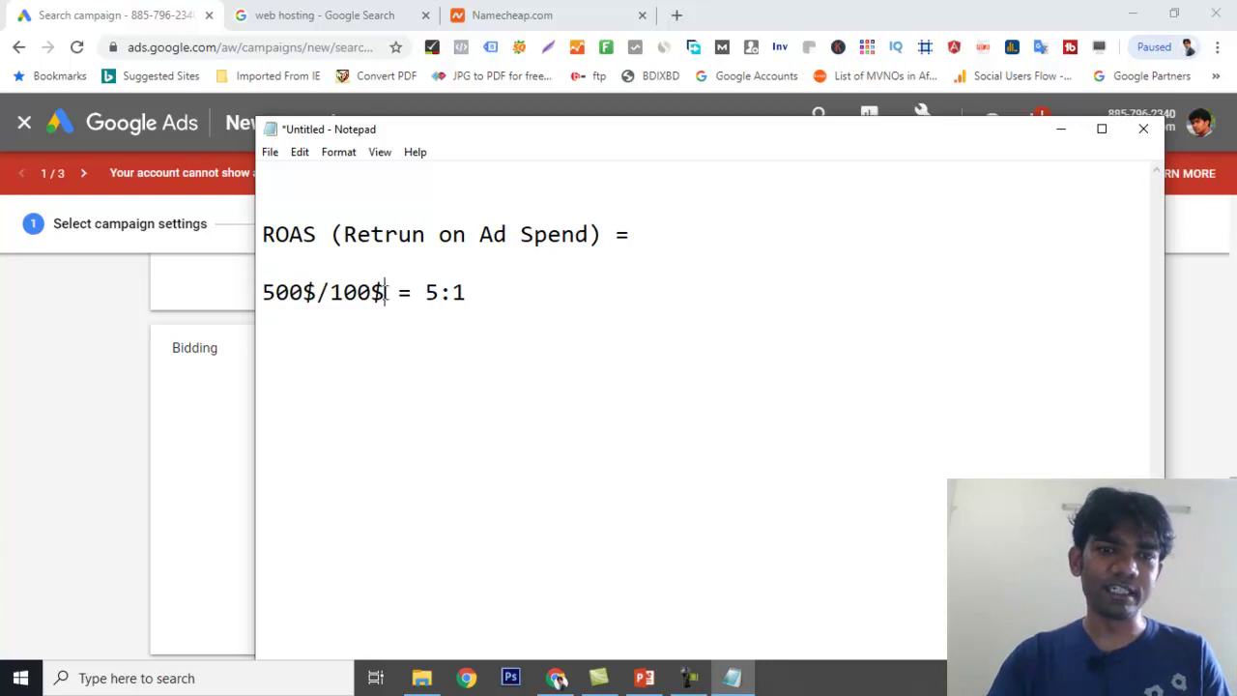
{"action": "left_click_drag", "start_coordinate": [384, 292], "coordinate": [333, 294]}
{"action": "left_click", "coordinate": [425, 348]}
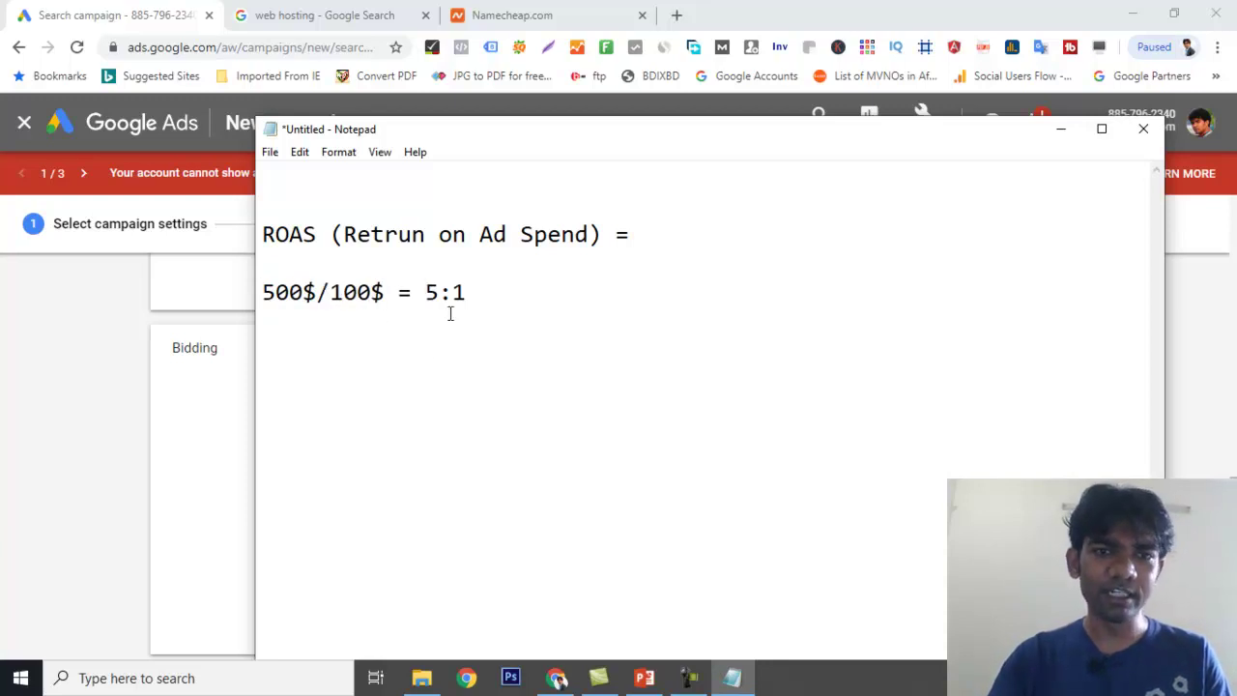
{"action": "left_click", "coordinate": [452, 292]}
{"action": "left_click_drag", "start_coordinate": [453, 292], "coordinate": [425, 292]}
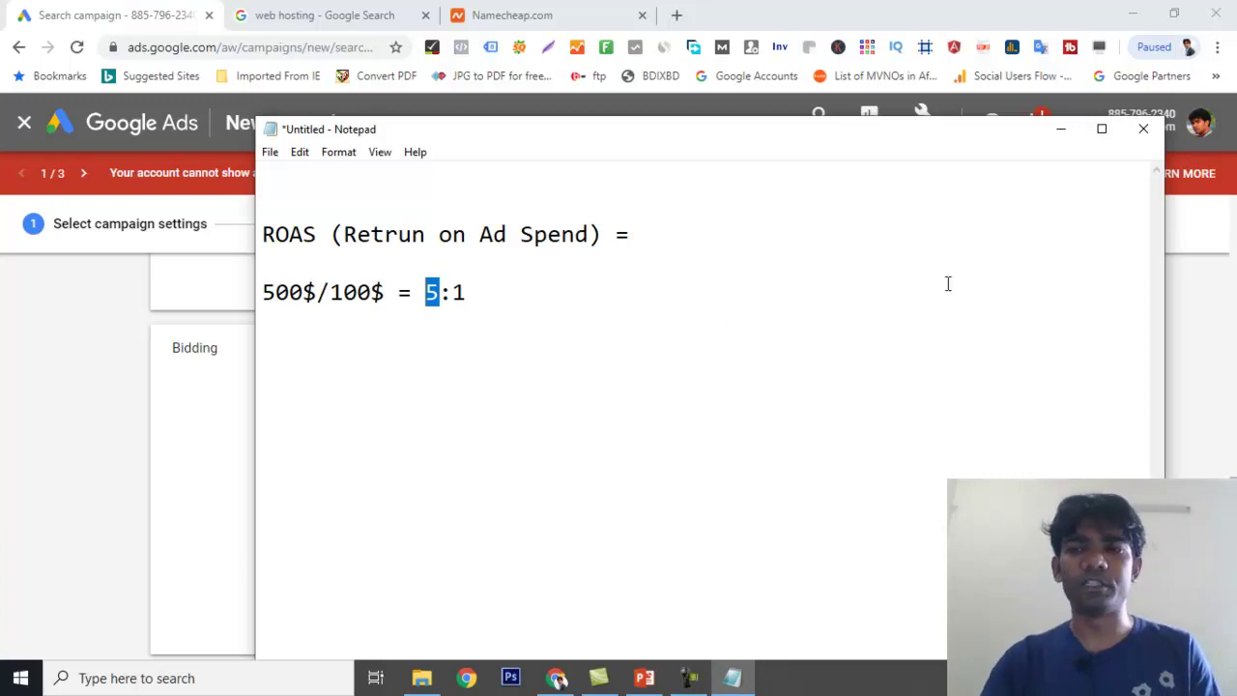
- Return to Google Ads and change the campaign's bid strategy to Target impression share
{"action": "left_click", "coordinate": [1063, 131]}
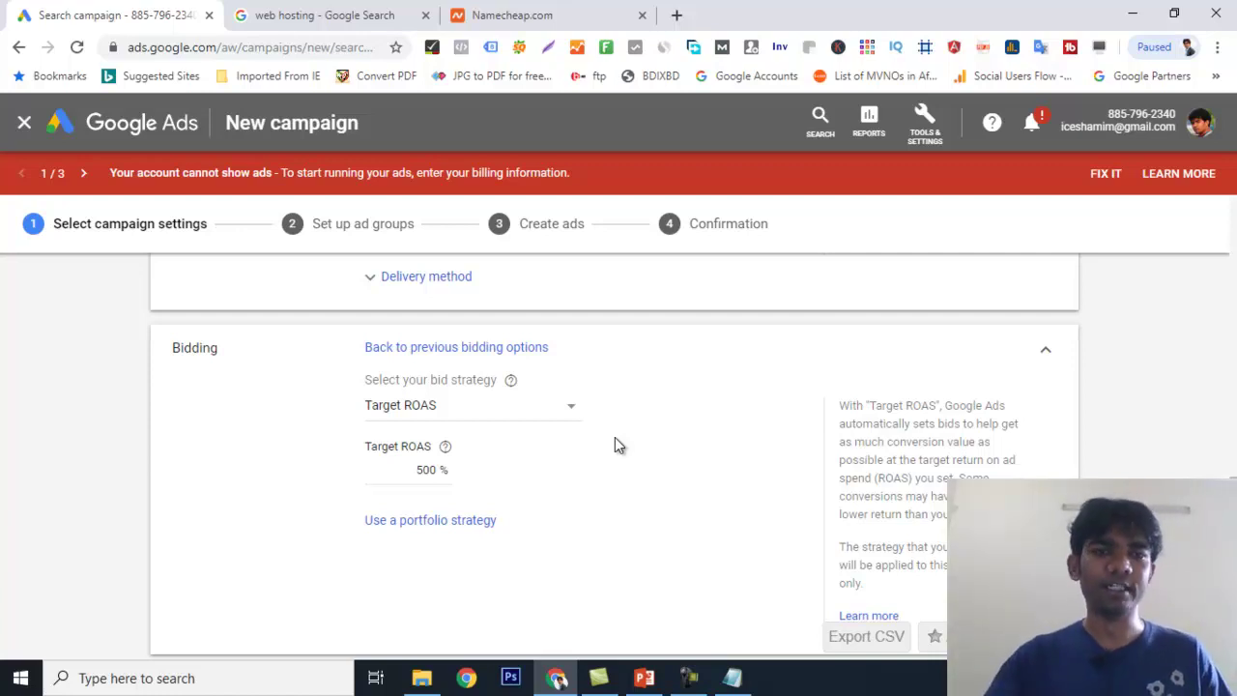
{"action": "left_click", "coordinate": [575, 413]}
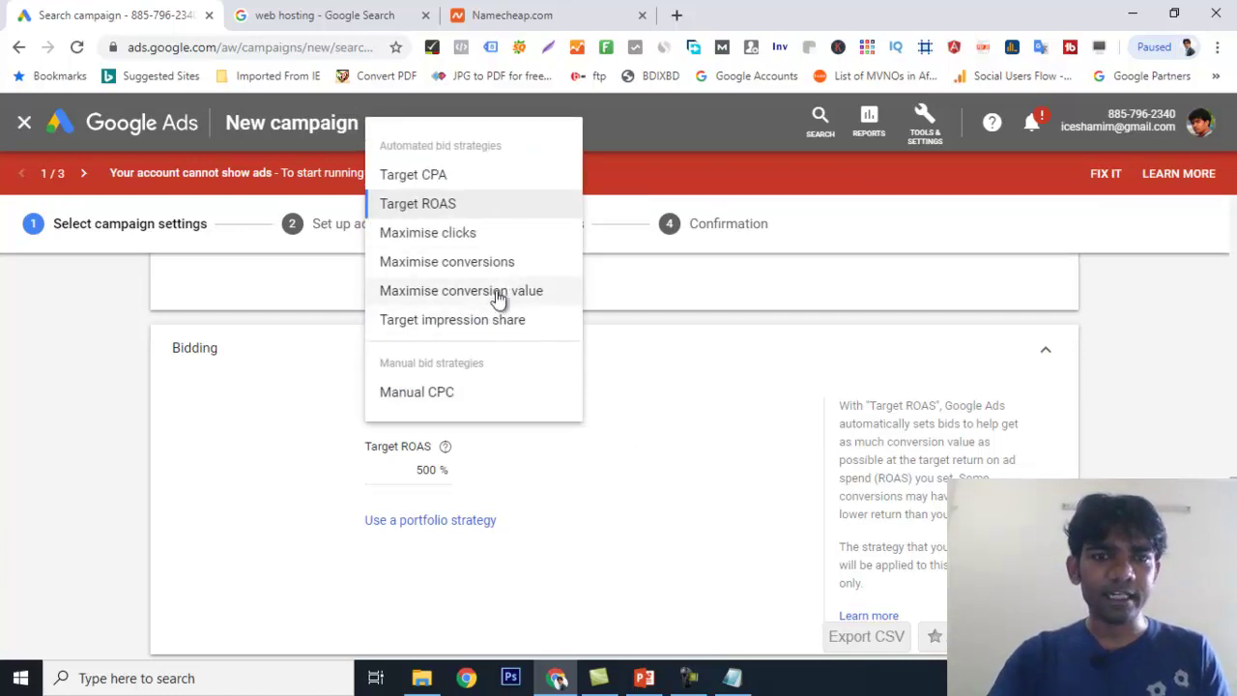
{"action": "left_click", "coordinate": [468, 322]}
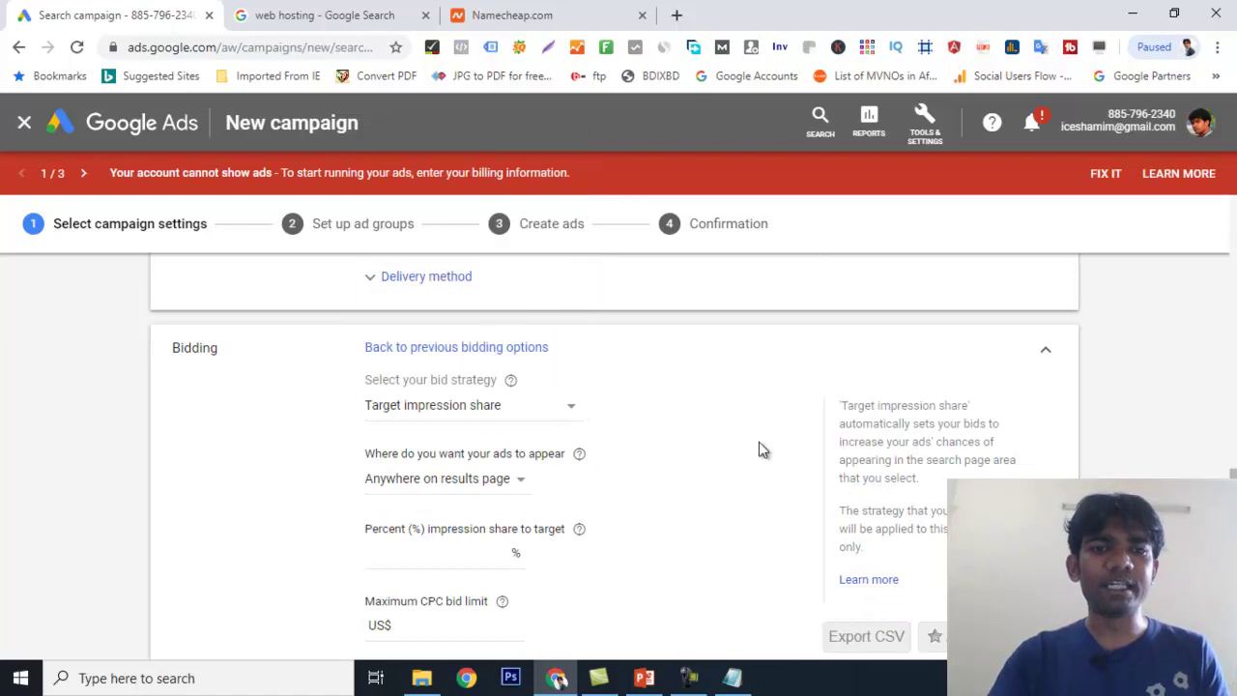
{"action": "scroll", "coordinate": [679, 396], "scroll_direction": "down", "scroll_amount": 2}
{"action": "scroll", "coordinate": [680, 399], "scroll_direction": "up", "scroll_amount": 1}
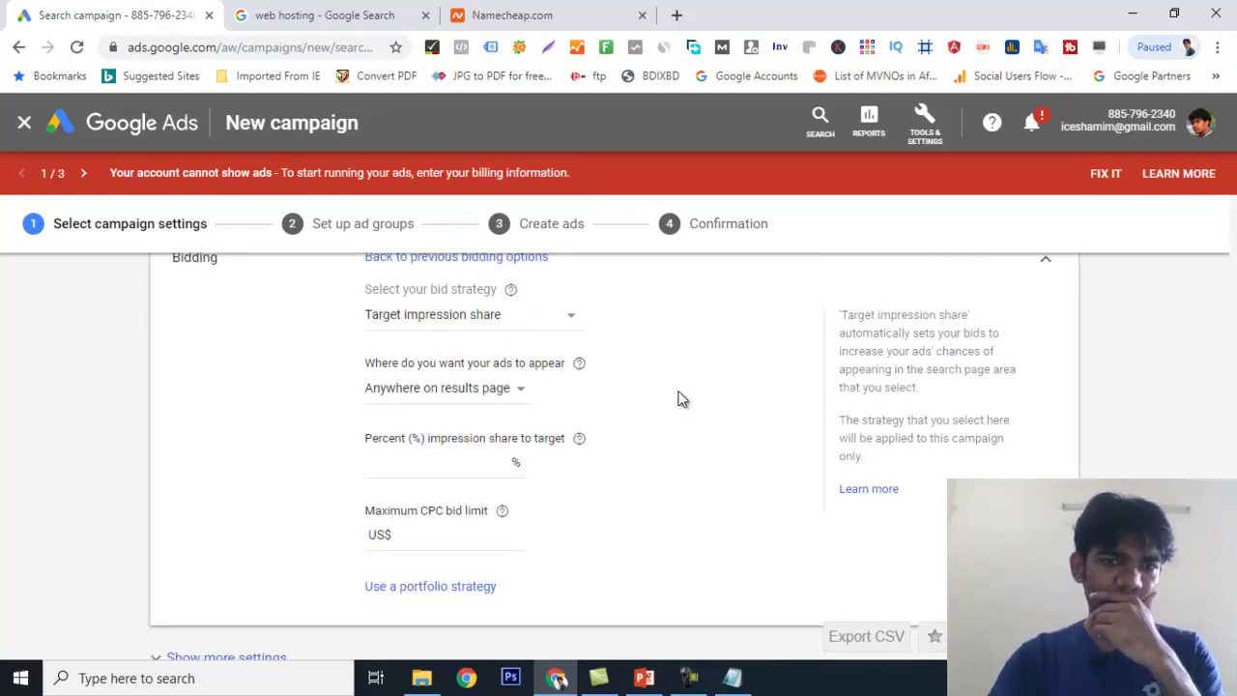
{"action": "scroll", "coordinate": [680, 399], "scroll_direction": "up", "scroll_amount": 1}
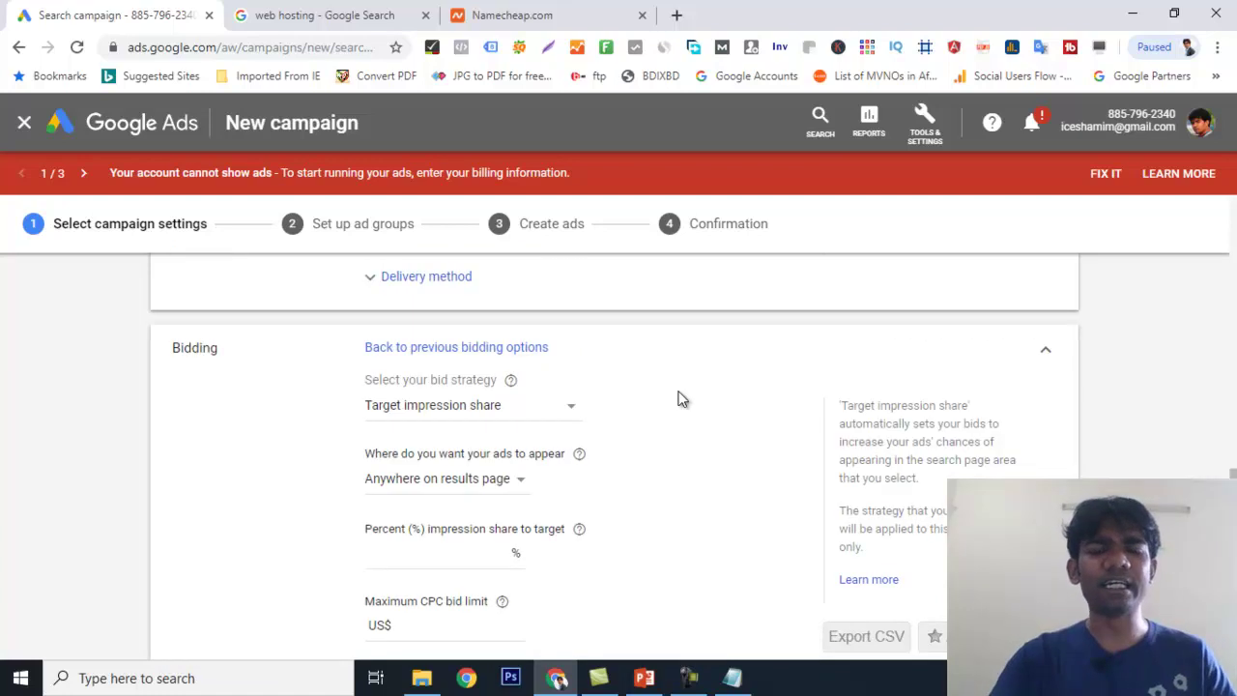
- Switch to the "web hosting" Google results and look over the ads above the organic listings
{"action": "left_click", "coordinate": [281, 14]}
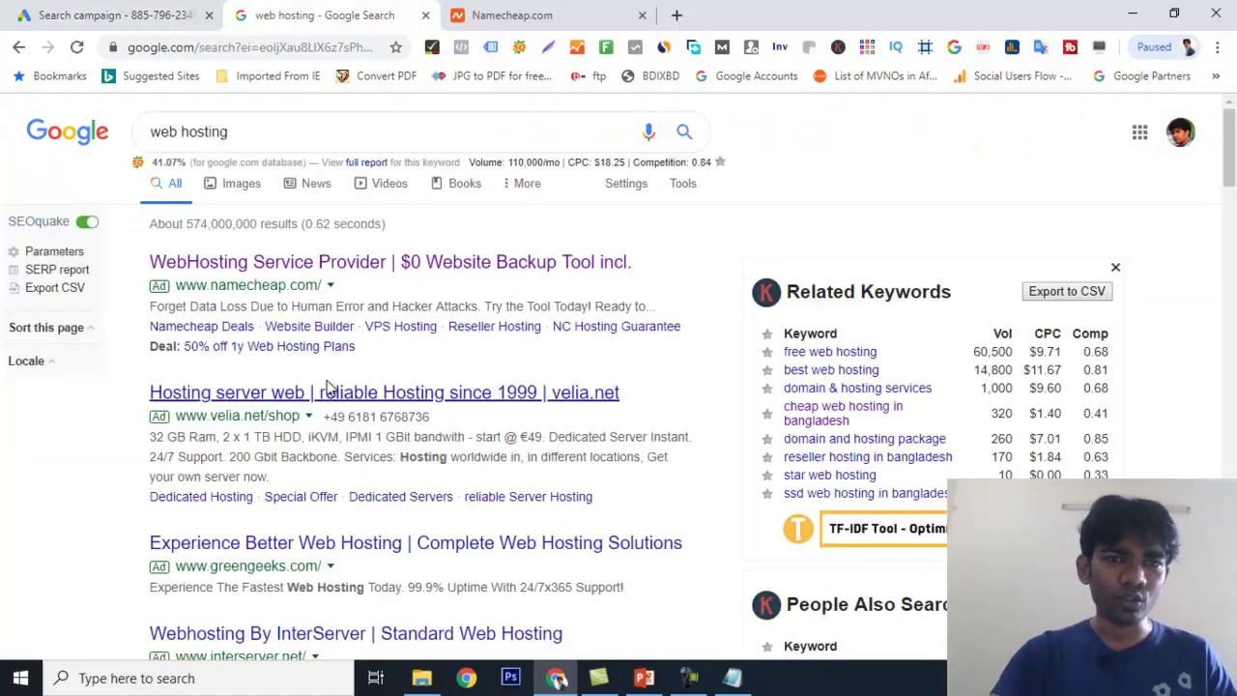
{"action": "scroll", "coordinate": [464, 275], "scroll_direction": "down", "scroll_amount": 2}
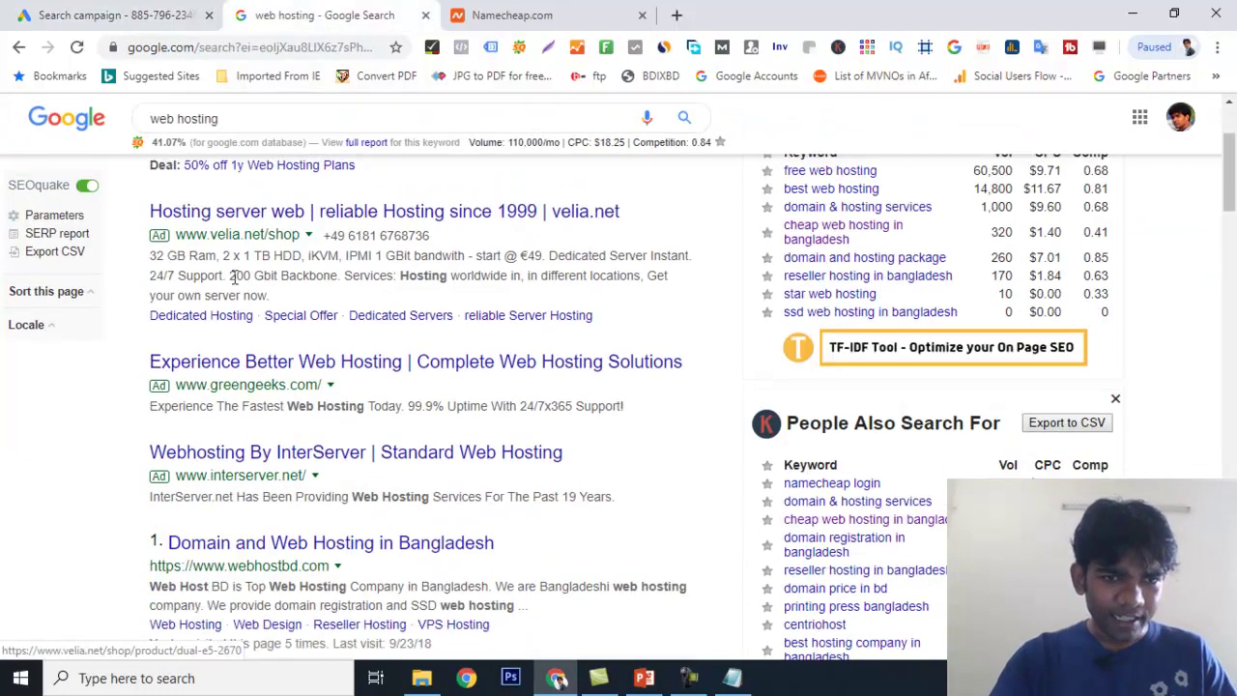
{"action": "scroll", "coordinate": [391, 440], "scroll_direction": "up", "scroll_amount": 2}
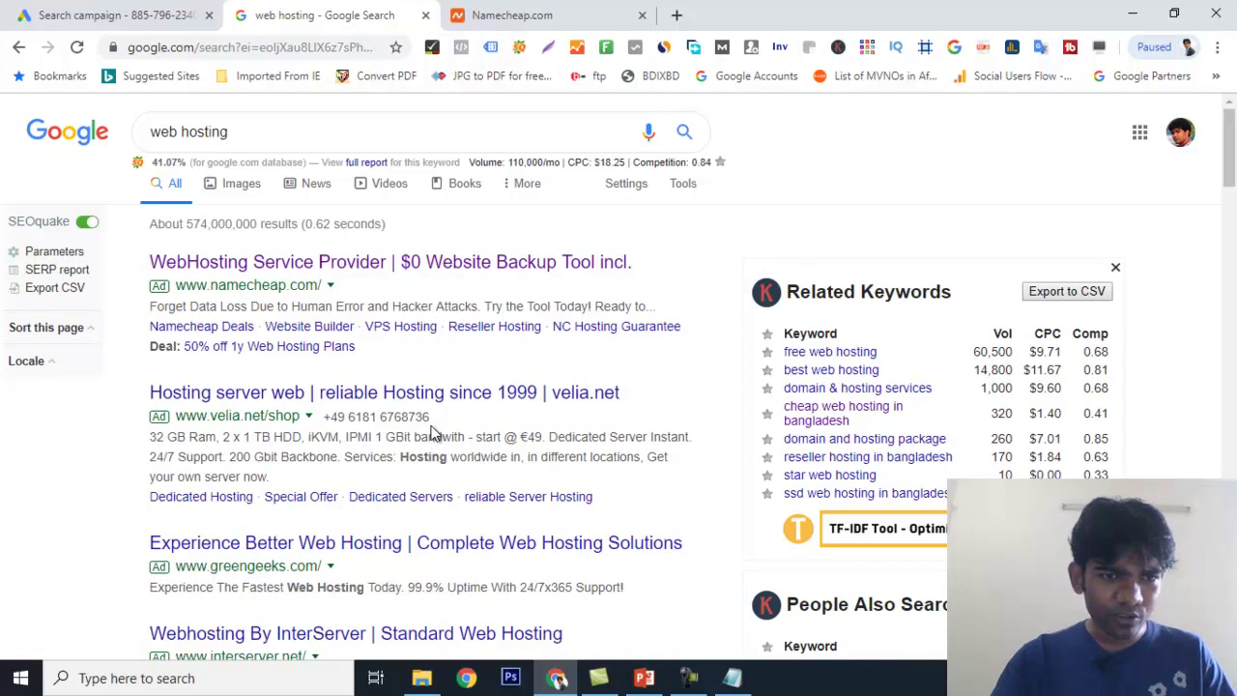
- Return to the campaign's bidding settings and view the available ad locations for Target impression share without changing the selection
{"action": "left_click", "coordinate": [154, 11]}
{"action": "scroll", "coordinate": [588, 378], "scroll_direction": "down", "scroll_amount": 2}
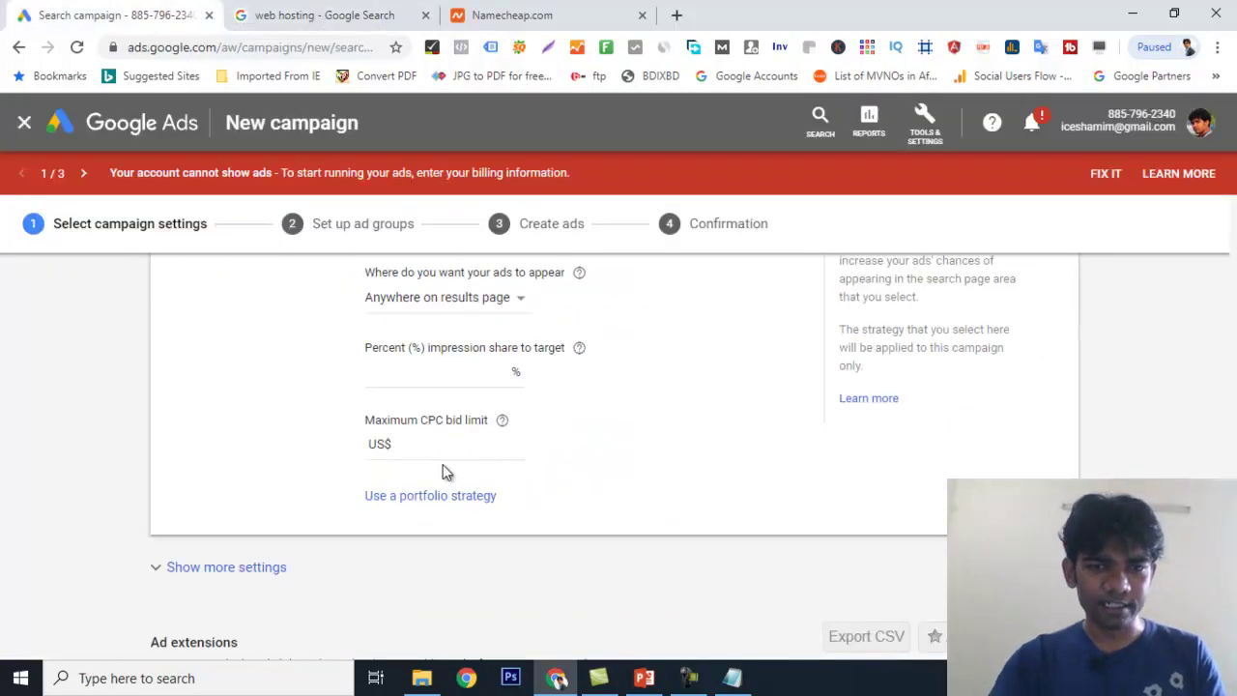
{"action": "scroll", "coordinate": [533, 422], "scroll_direction": "up", "scroll_amount": 1}
{"action": "left_click", "coordinate": [520, 393]}
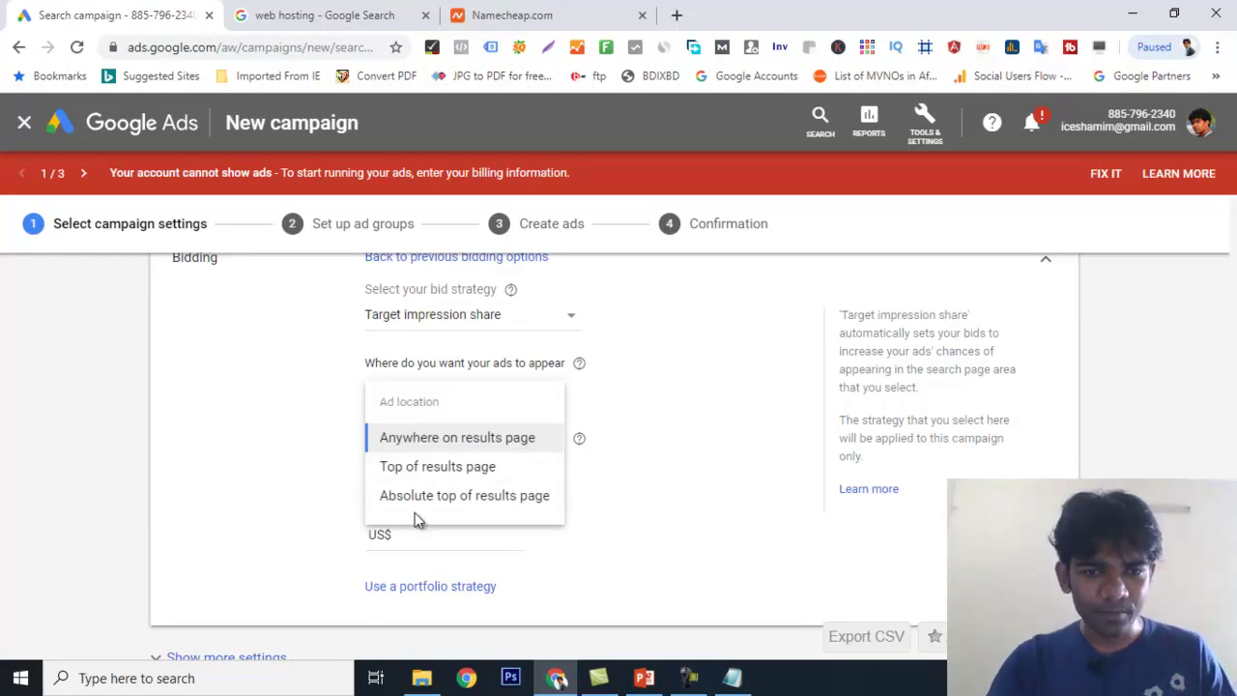
{"action": "left_click", "coordinate": [732, 369]}
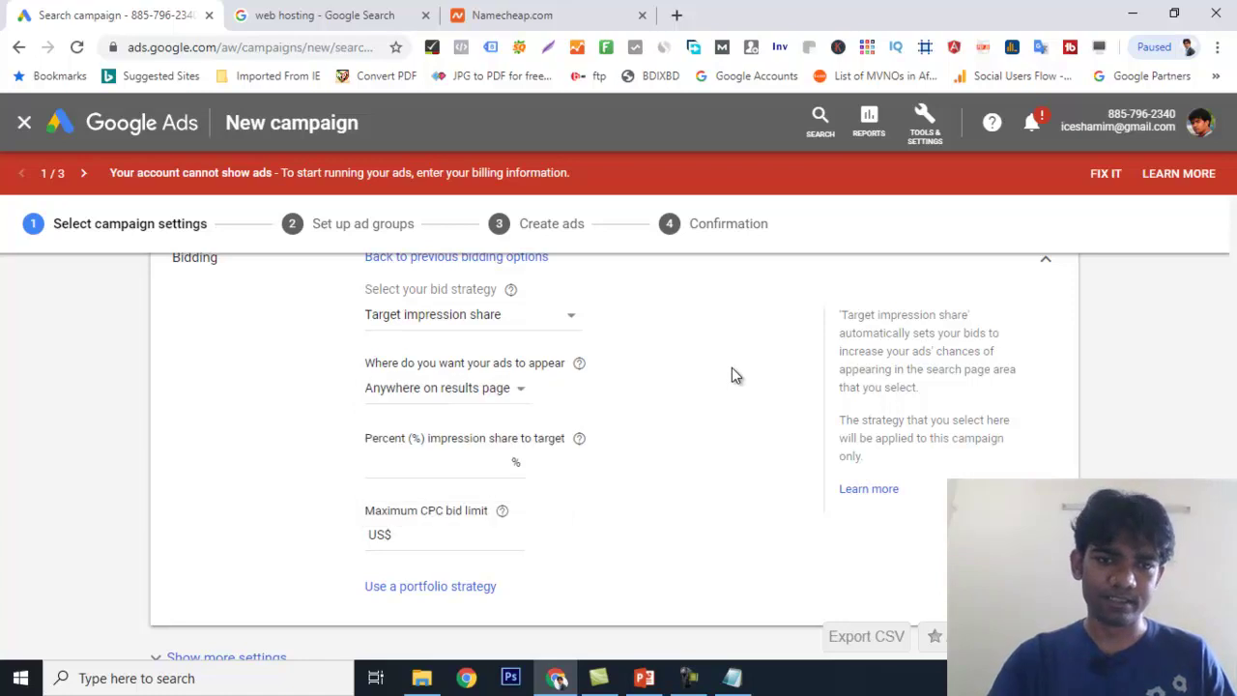
- Go back to the "web hosting" results and examine where ads appear across the whole page, from the first listing to the related searches
{"action": "left_click", "coordinate": [290, 15]}
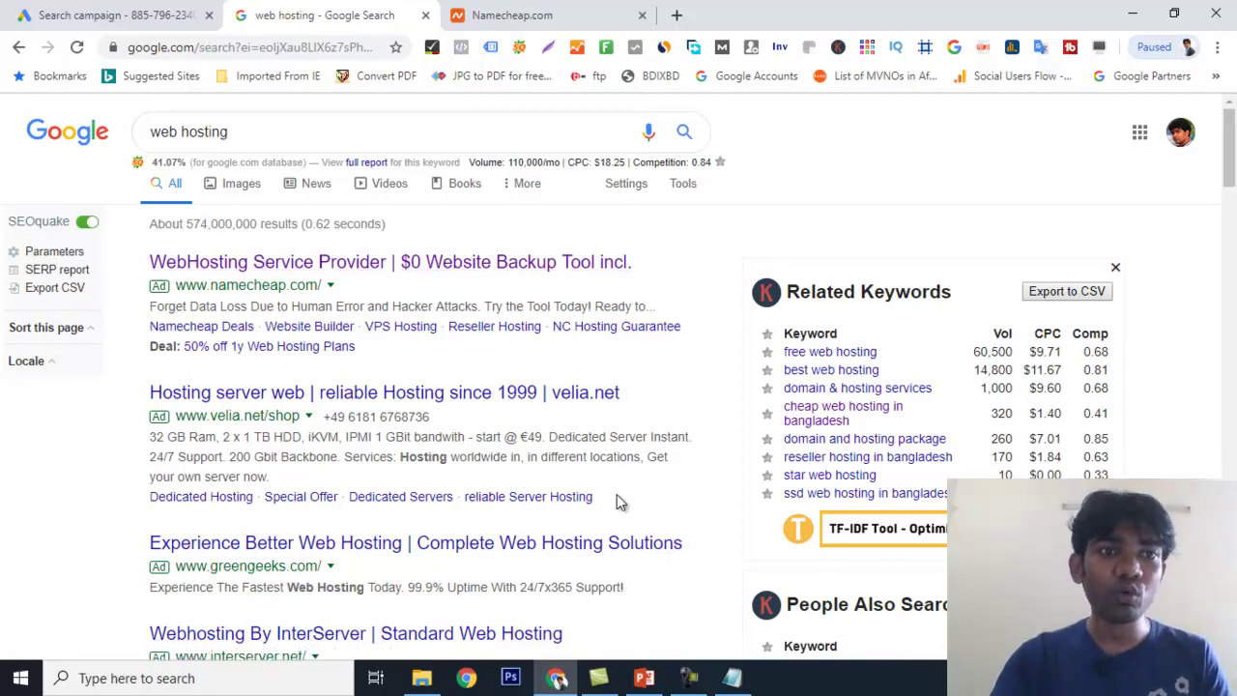
{"action": "scroll", "coordinate": [398, 377], "scroll_direction": "down", "scroll_amount": 5}
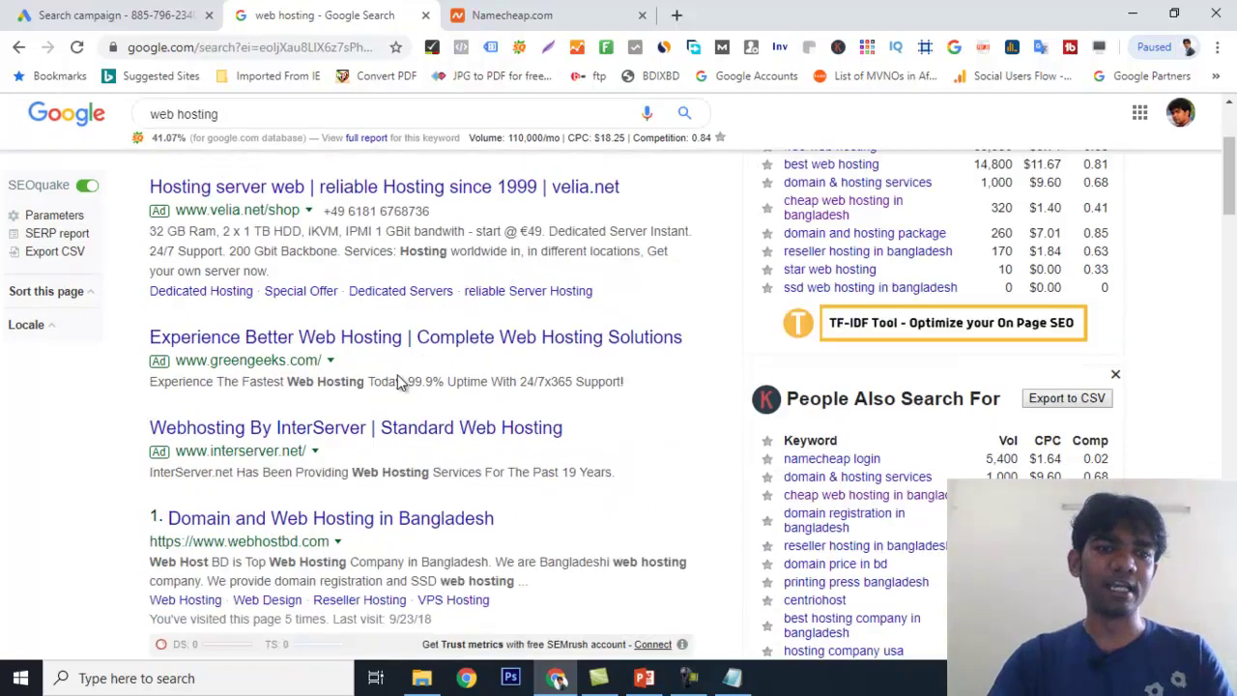
{"action": "scroll", "coordinate": [387, 404], "scroll_direction": "down", "scroll_amount": 2}
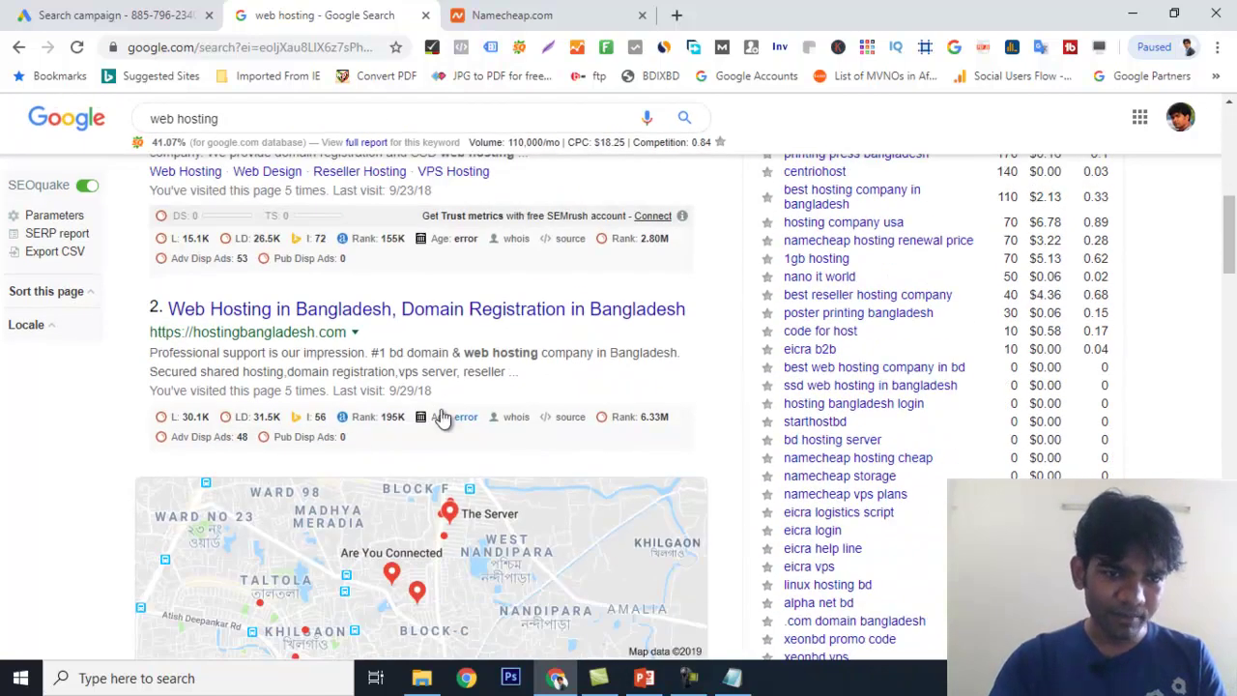
{"action": "scroll", "coordinate": [469, 400], "scroll_direction": "up", "scroll_amount": 5}
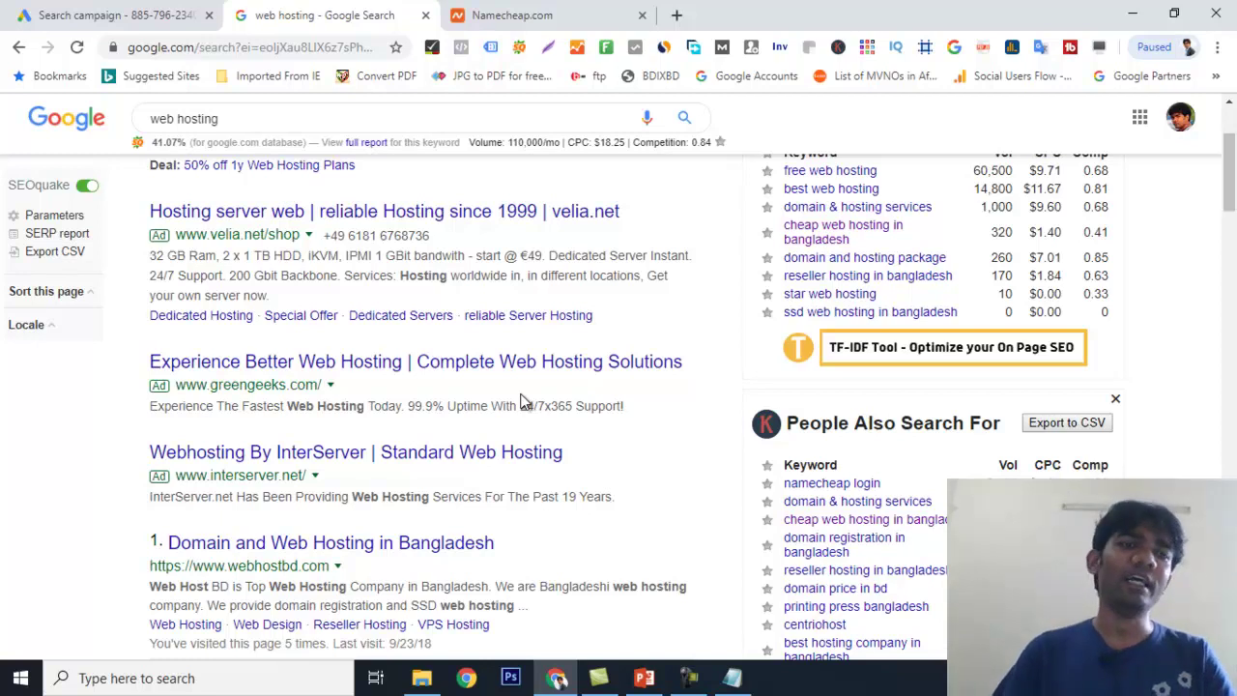
{"action": "scroll", "coordinate": [413, 263], "scroll_direction": "up", "scroll_amount": 3}
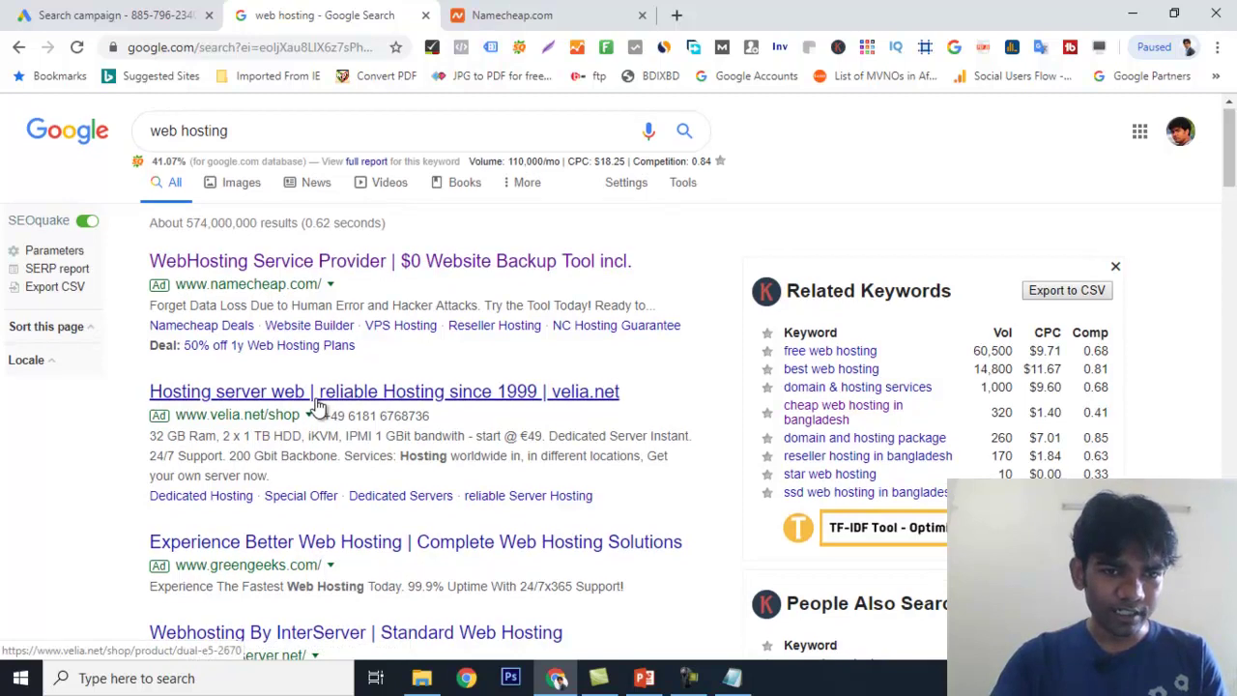
{"action": "scroll", "coordinate": [309, 444], "scroll_direction": "down", "scroll_amount": 3}
{"action": "scroll", "coordinate": [445, 396], "scroll_direction": "down", "scroll_amount": 5}
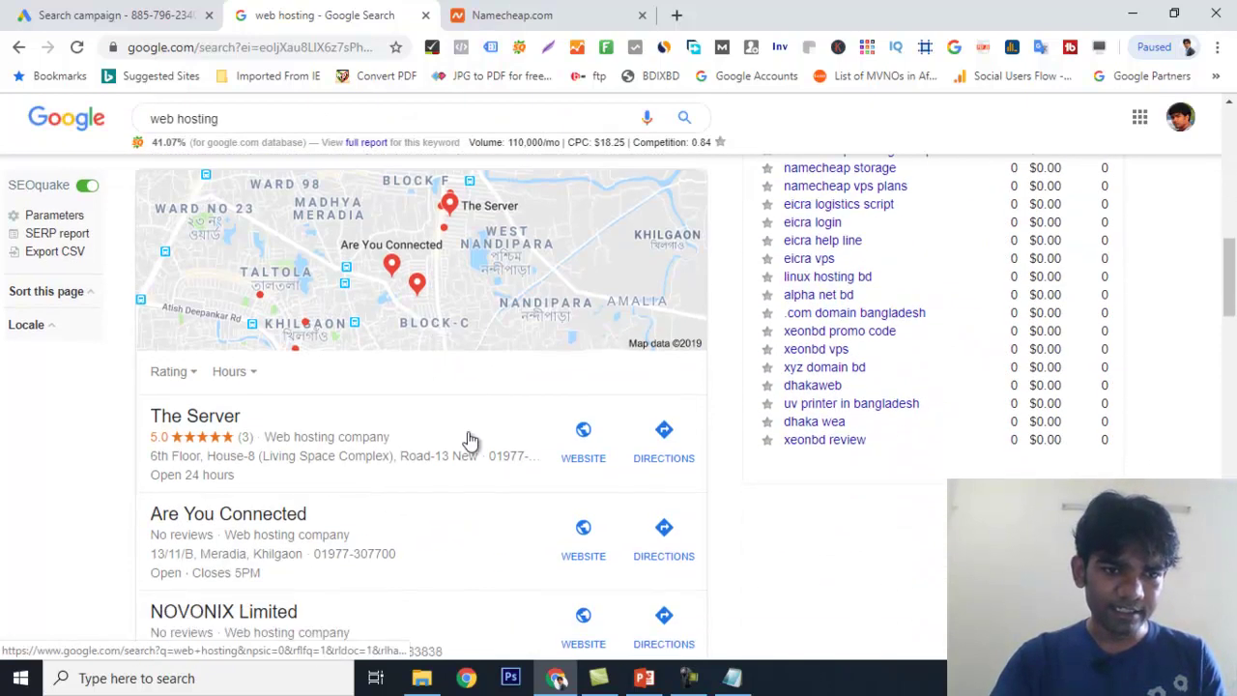
{"action": "scroll", "coordinate": [468, 439], "scroll_direction": "down", "scroll_amount": 15}
{"action": "scroll", "coordinate": [468, 440], "scroll_direction": "up", "scroll_amount": 2}
{"action": "scroll", "coordinate": [469, 440], "scroll_direction": "up", "scroll_amount": 3}
{"action": "scroll", "coordinate": [454, 447], "scroll_direction": "down", "scroll_amount": 3}
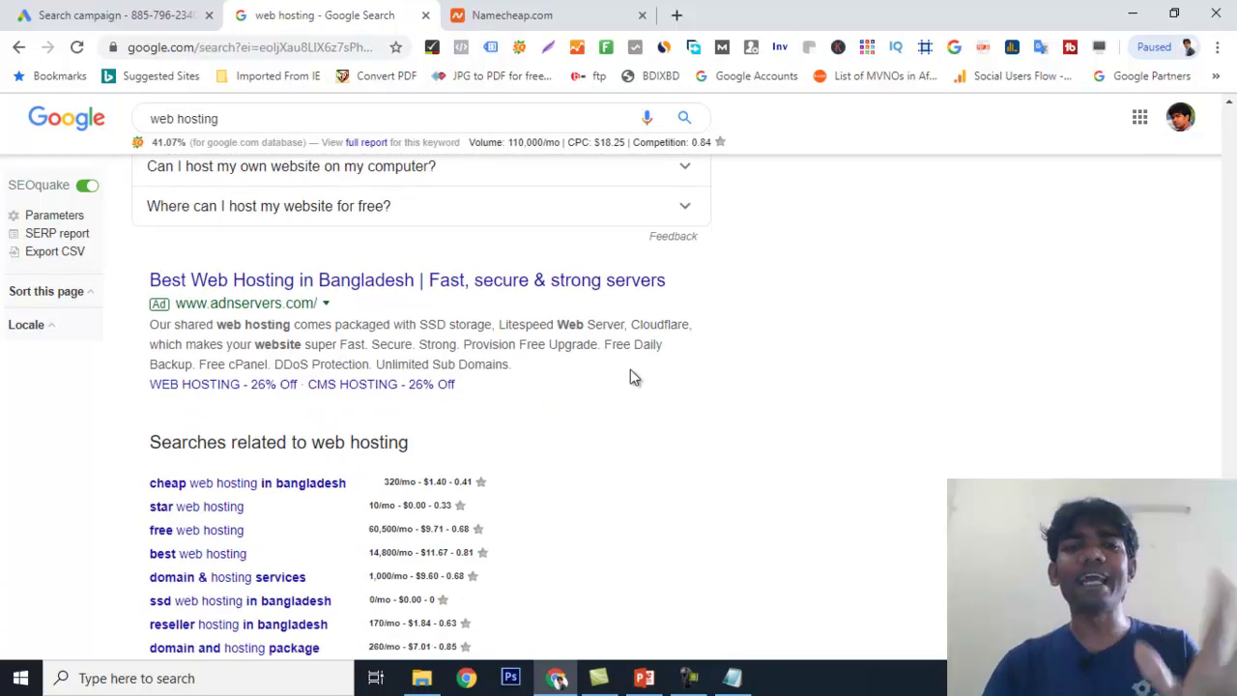
{"action": "scroll", "coordinate": [630, 372], "scroll_direction": "up", "scroll_amount": 15}
{"action": "scroll", "coordinate": [623, 340], "scroll_direction": "up", "scroll_amount": 1}
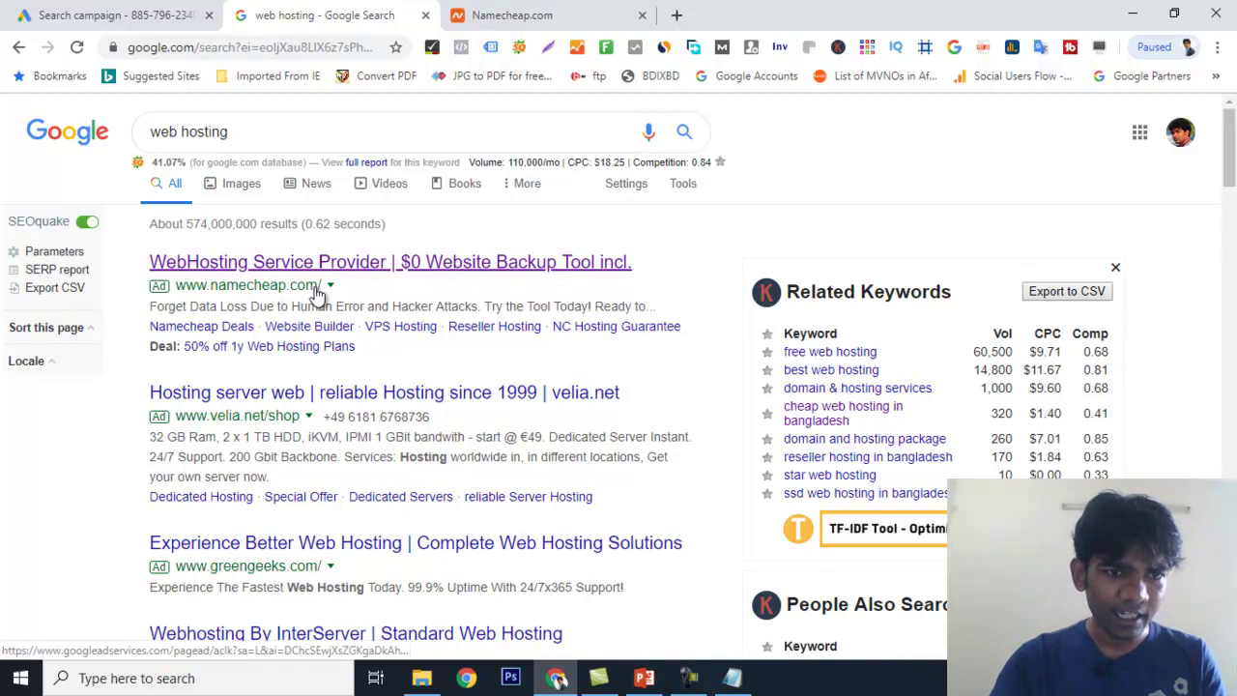
{"action": "scroll", "coordinate": [337, 396], "scroll_direction": "down", "scroll_amount": 2}
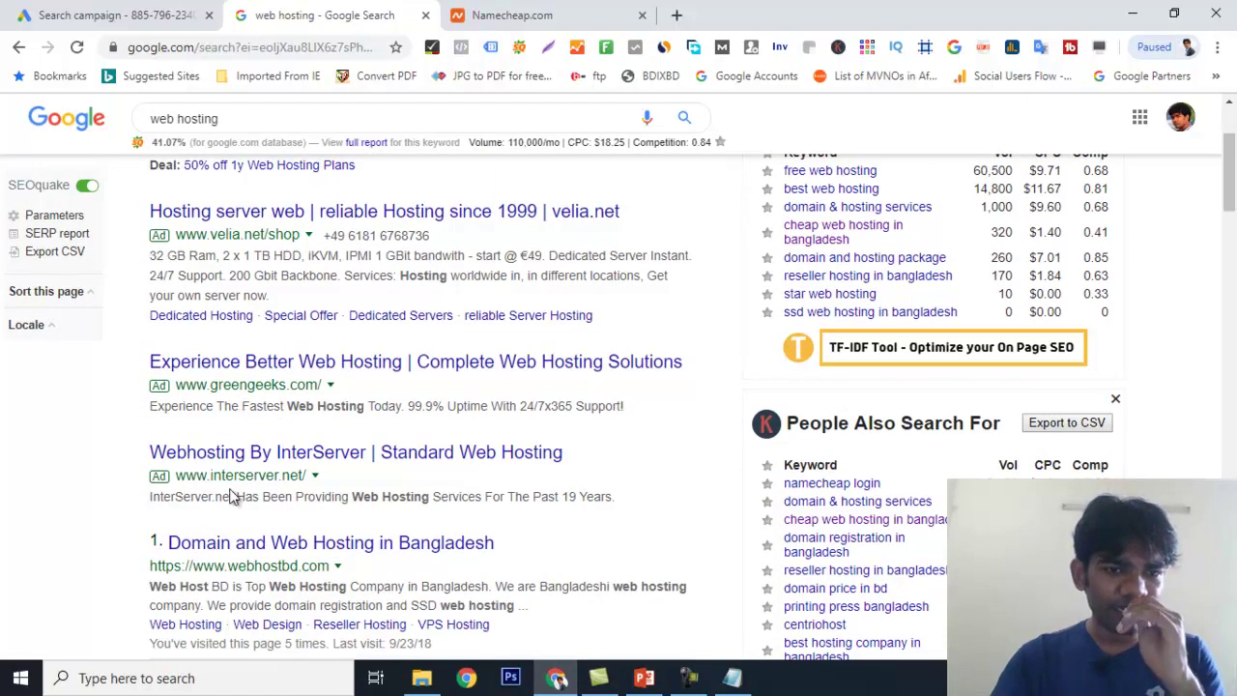
{"action": "scroll", "coordinate": [454, 406], "scroll_direction": "down", "scroll_amount": 15}
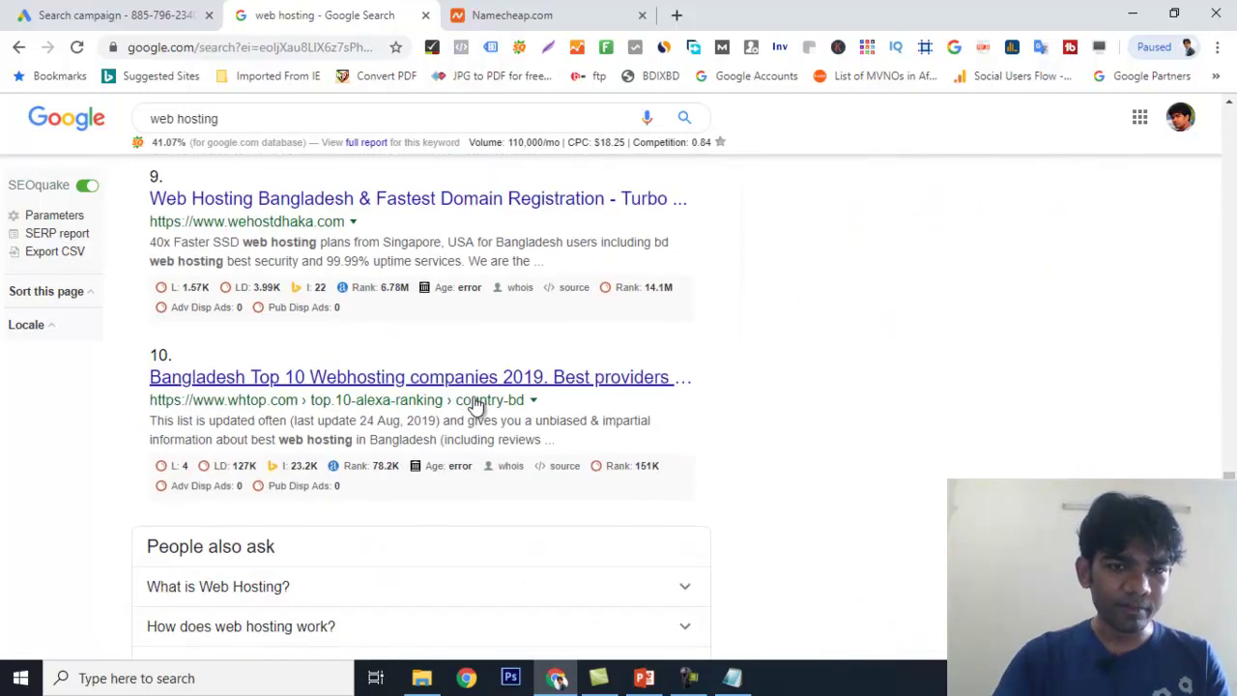
{"action": "scroll", "coordinate": [483, 402], "scroll_direction": "up", "scroll_amount": 15}
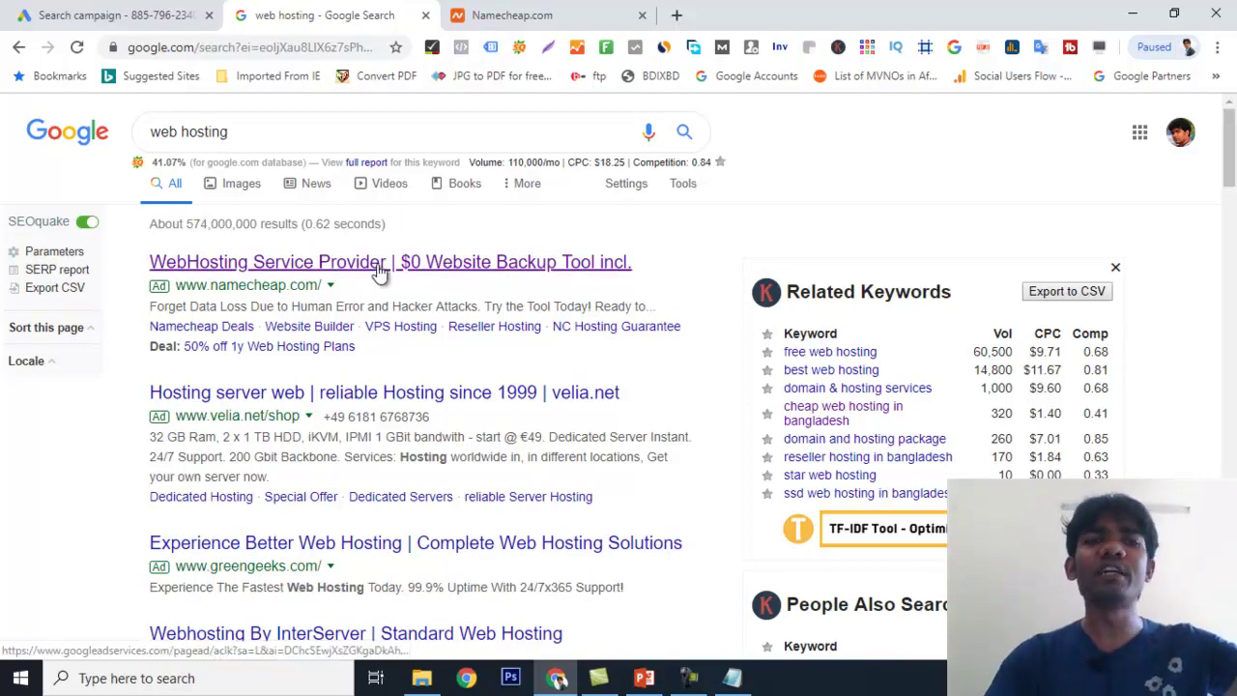
- View the ad location options in Google Ads, then compare them with the ad placements throughout the "web hosting" Google results
{"action": "left_click", "coordinate": [131, 16]}
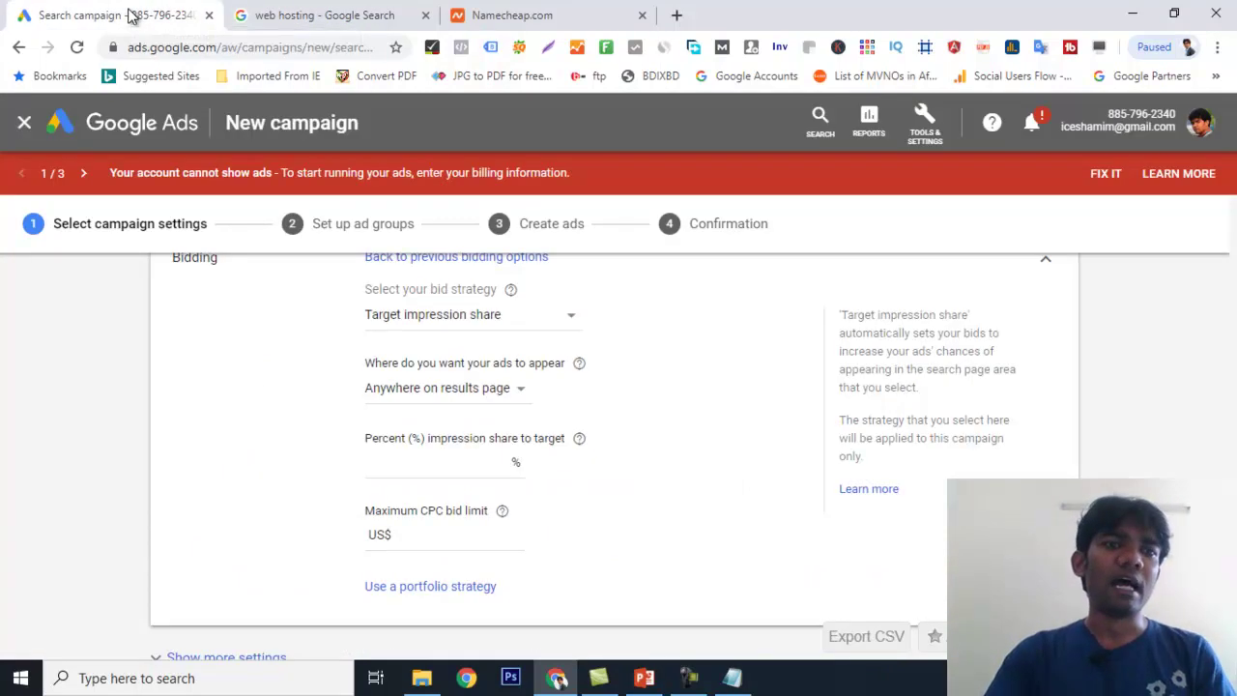
{"action": "left_click", "coordinate": [517, 390]}
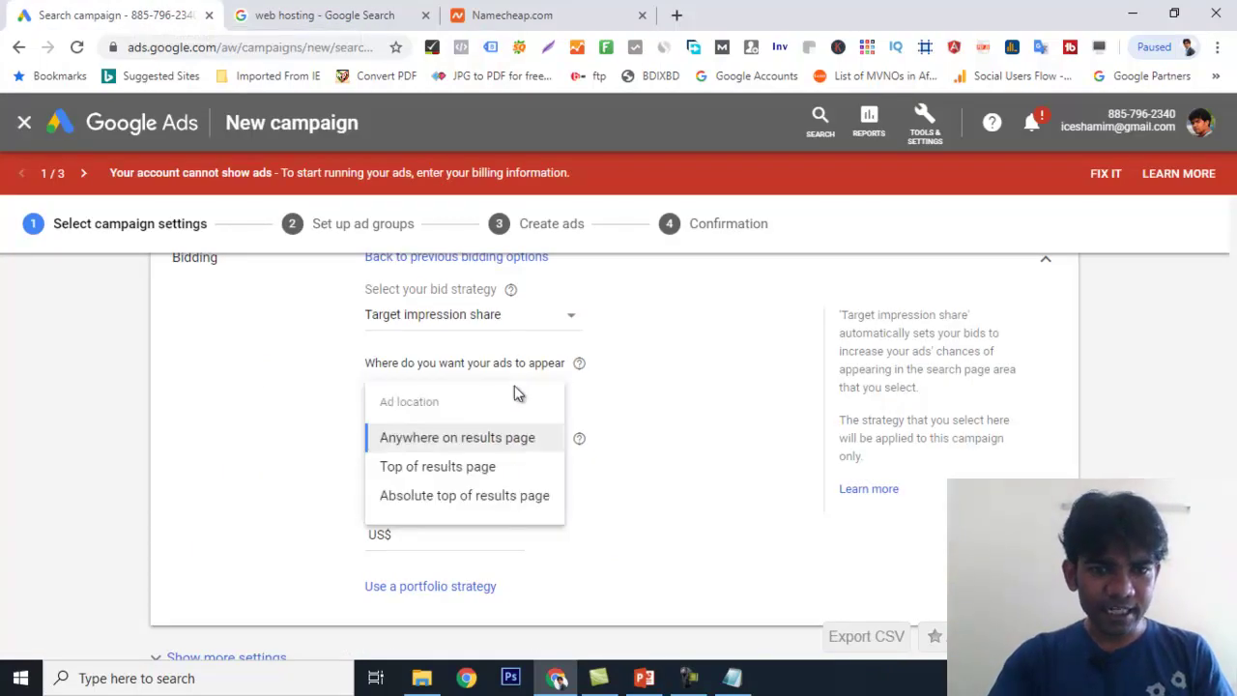
{"action": "left_click", "coordinate": [434, 21]}
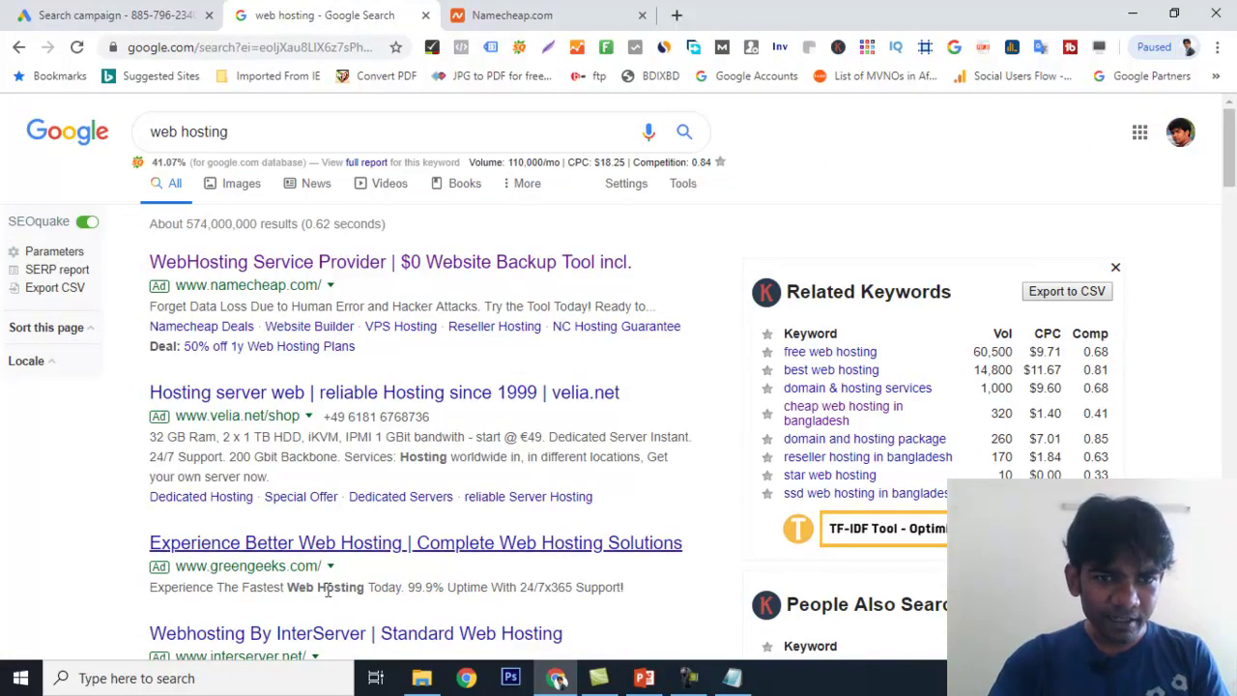
{"action": "scroll", "coordinate": [372, 426], "scroll_direction": "down", "scroll_amount": 3}
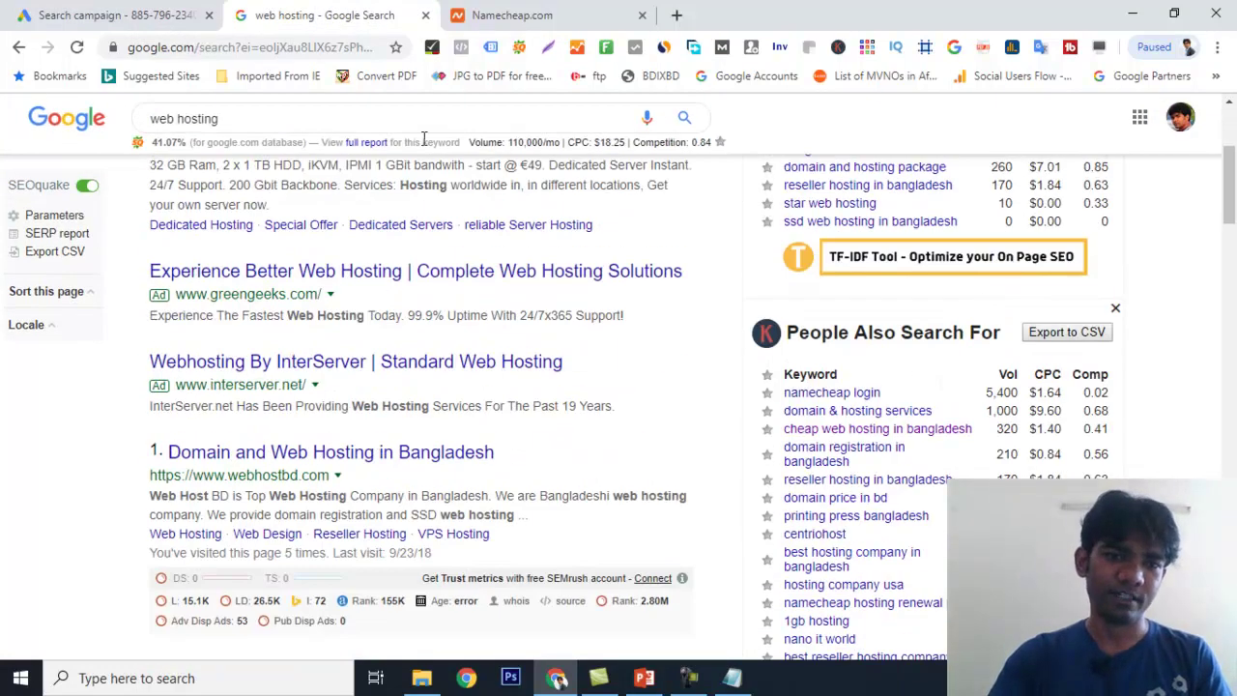
{"action": "scroll", "coordinate": [483, 410], "scroll_direction": "up", "scroll_amount": 3}
{"action": "scroll", "coordinate": [481, 348], "scroll_direction": "down", "scroll_amount": 20}
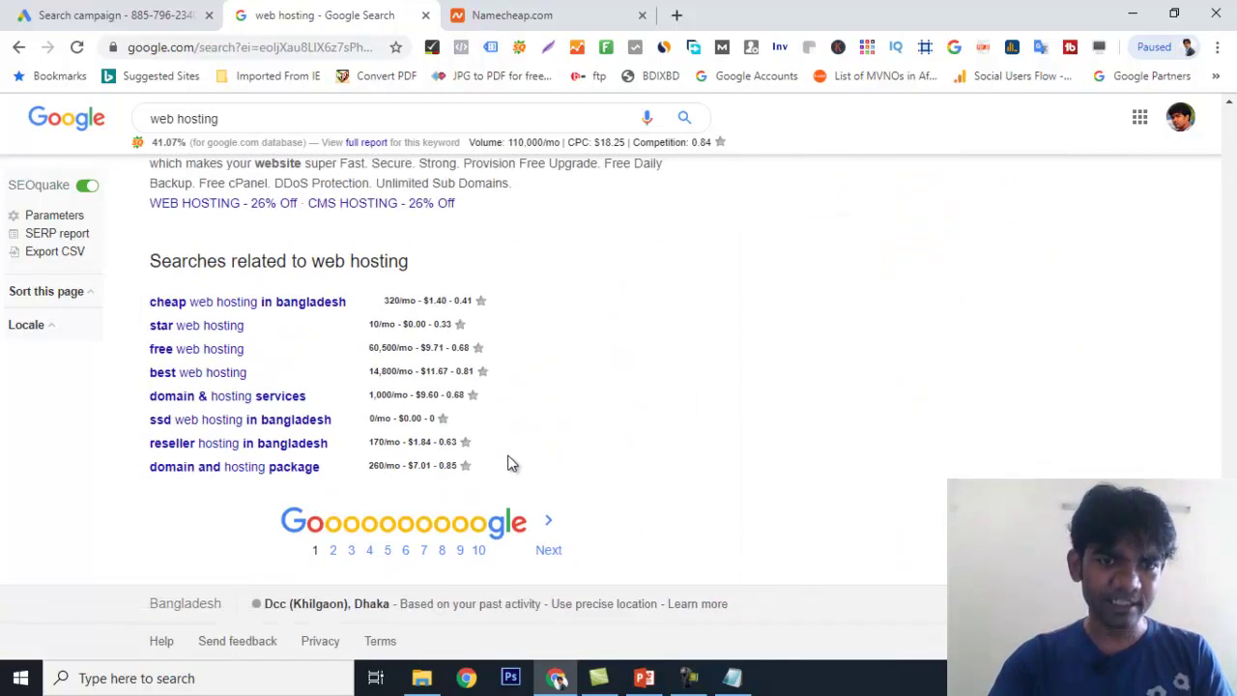
{"action": "scroll", "coordinate": [510, 464], "scroll_direction": "up", "scroll_amount": 20}
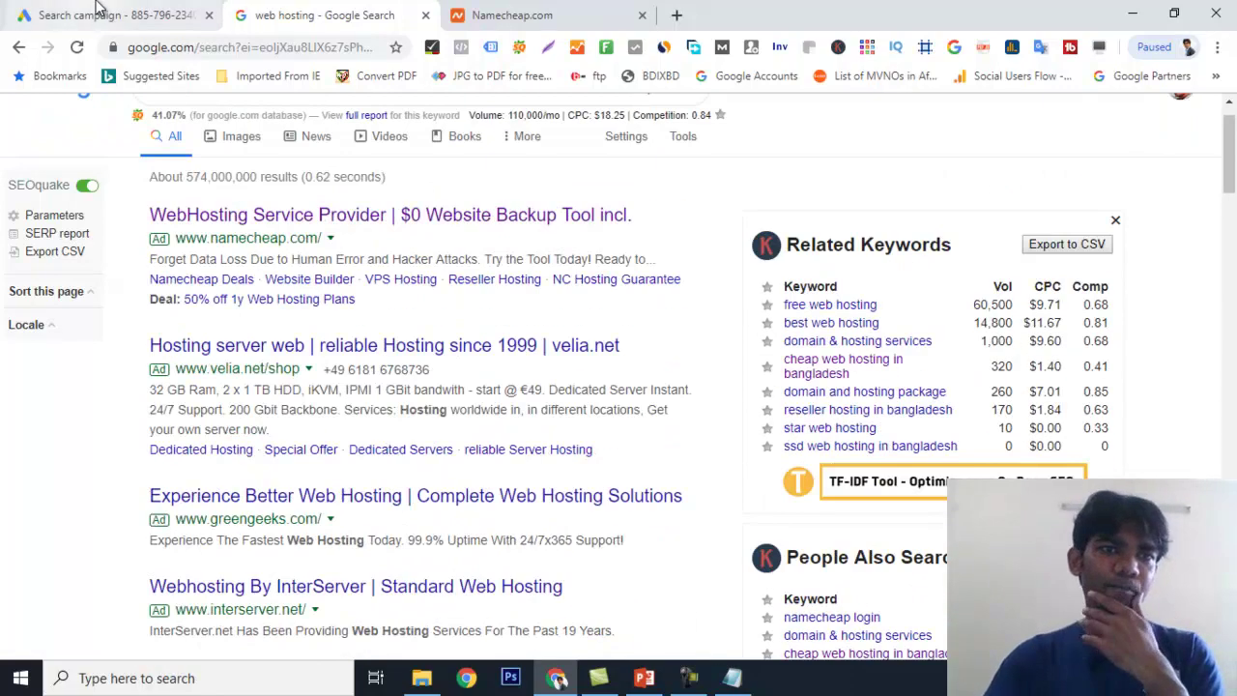
- Return to the campaign's bidding settings and set the ad location to Absolute top of results page
{"action": "left_click", "coordinate": [100, 14]}
{"action": "left_click", "coordinate": [720, 416]}
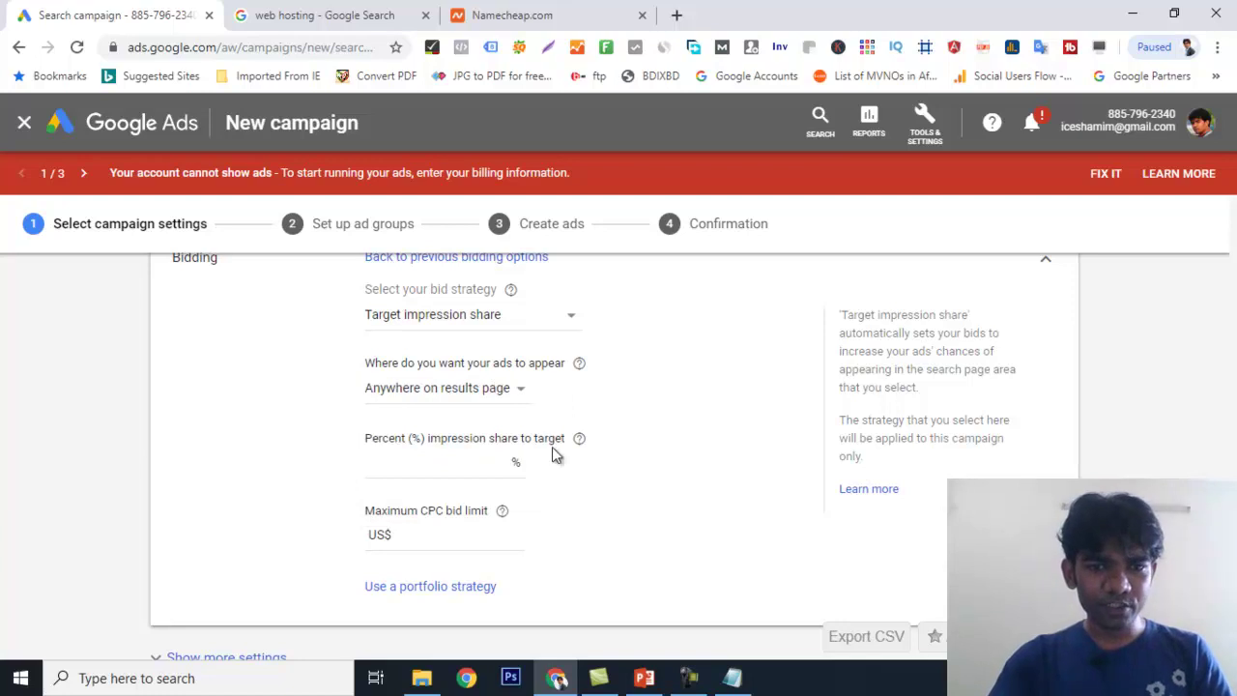
{"action": "left_click", "coordinate": [495, 391]}
{"action": "left_click", "coordinate": [467, 498]}
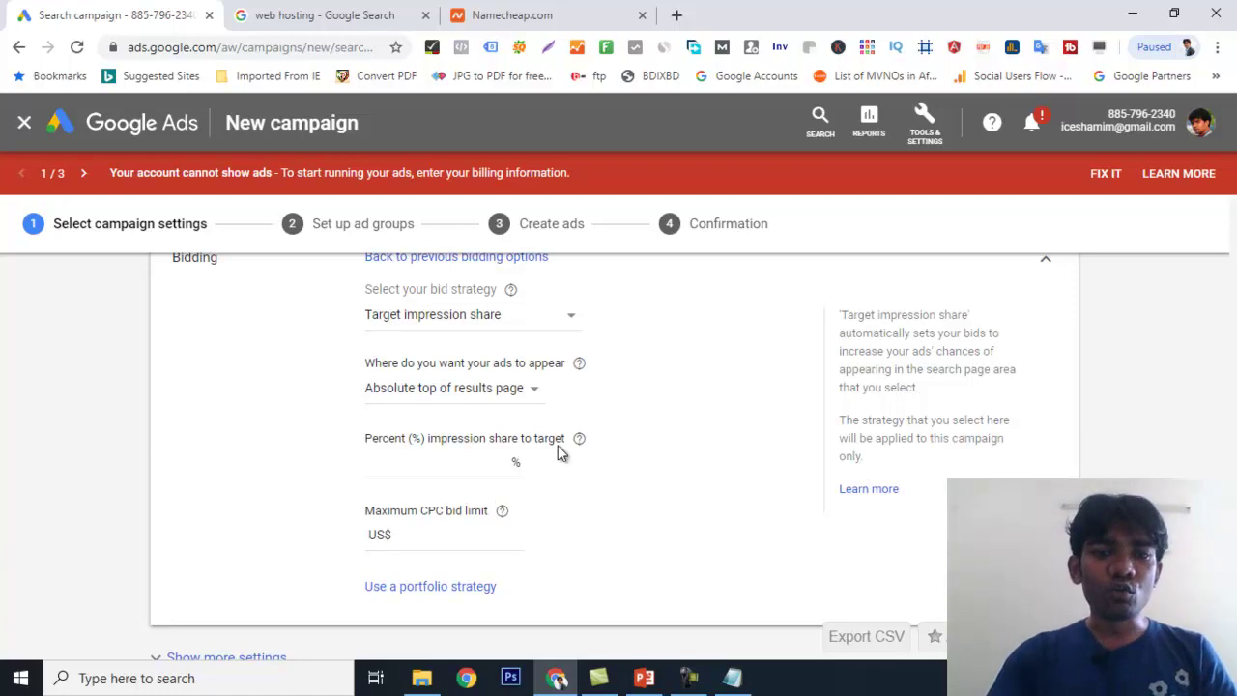
- Set the impression share to target to 75% and the maximum CPC bid limit to US$ 0.50
{"action": "left_click", "coordinate": [500, 466]}
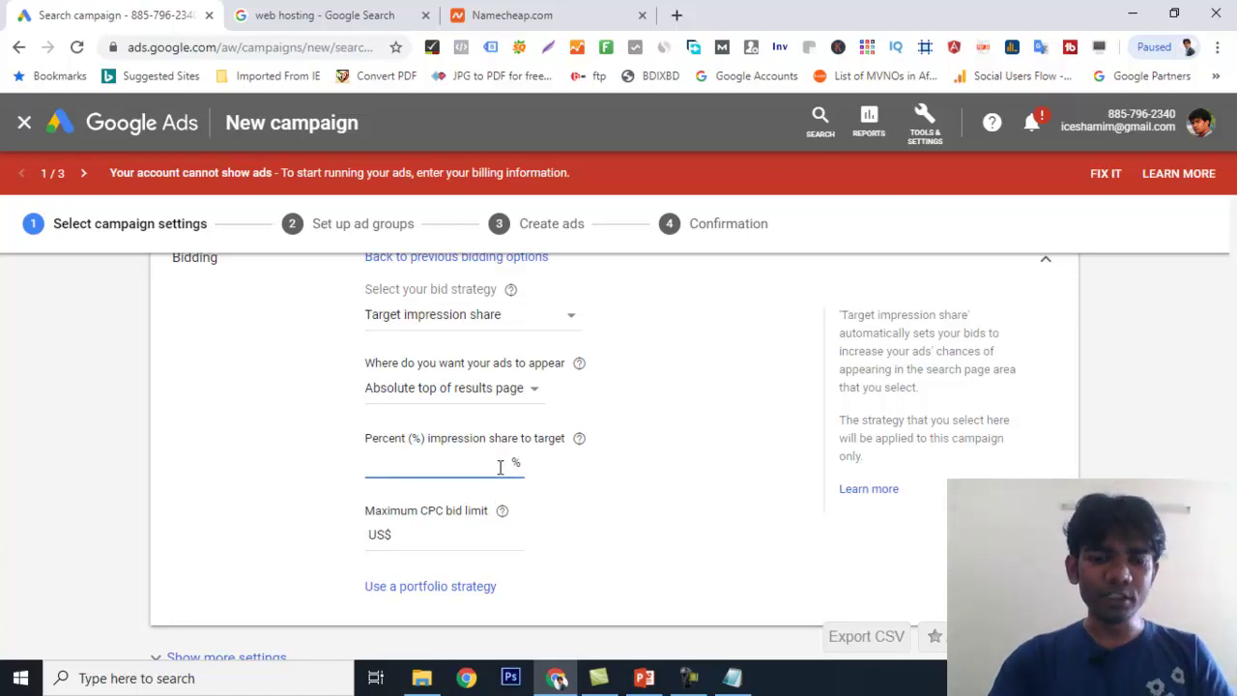
{"action": "left_click", "coordinate": [756, 441]}
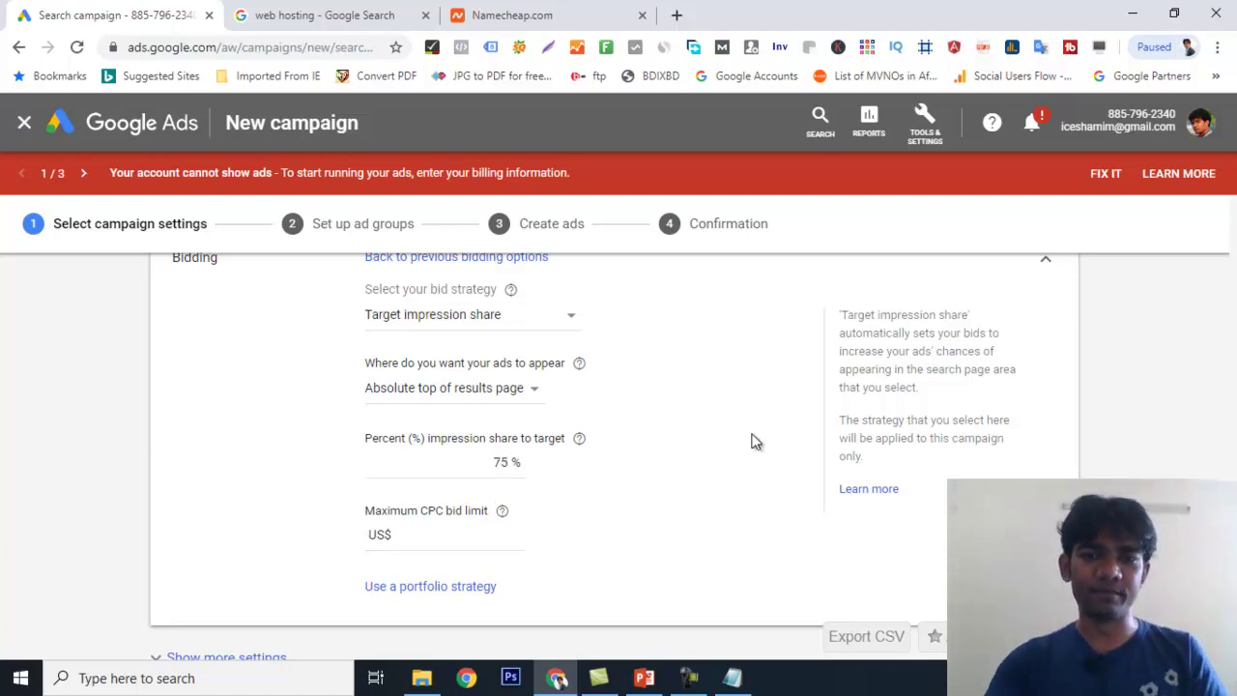
{"action": "left_click", "coordinate": [425, 537]}
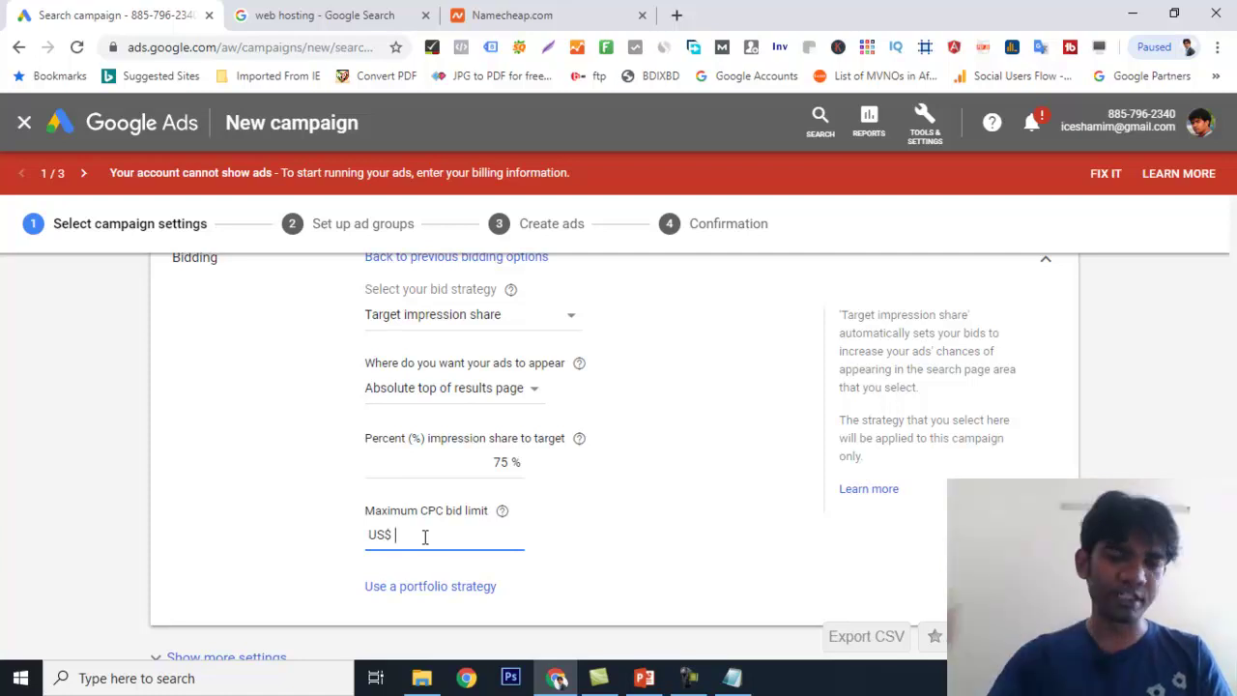
{"action": "type", "text": ".5"}
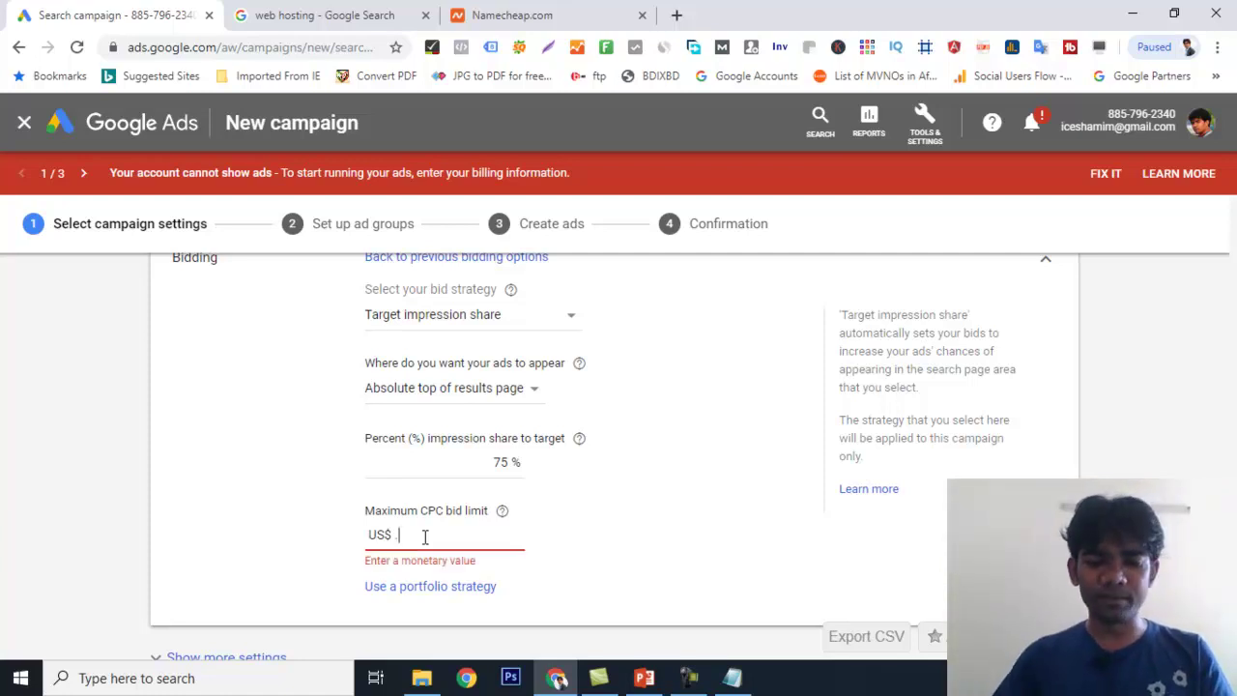
{"action": "left_click", "coordinate": [658, 505]}
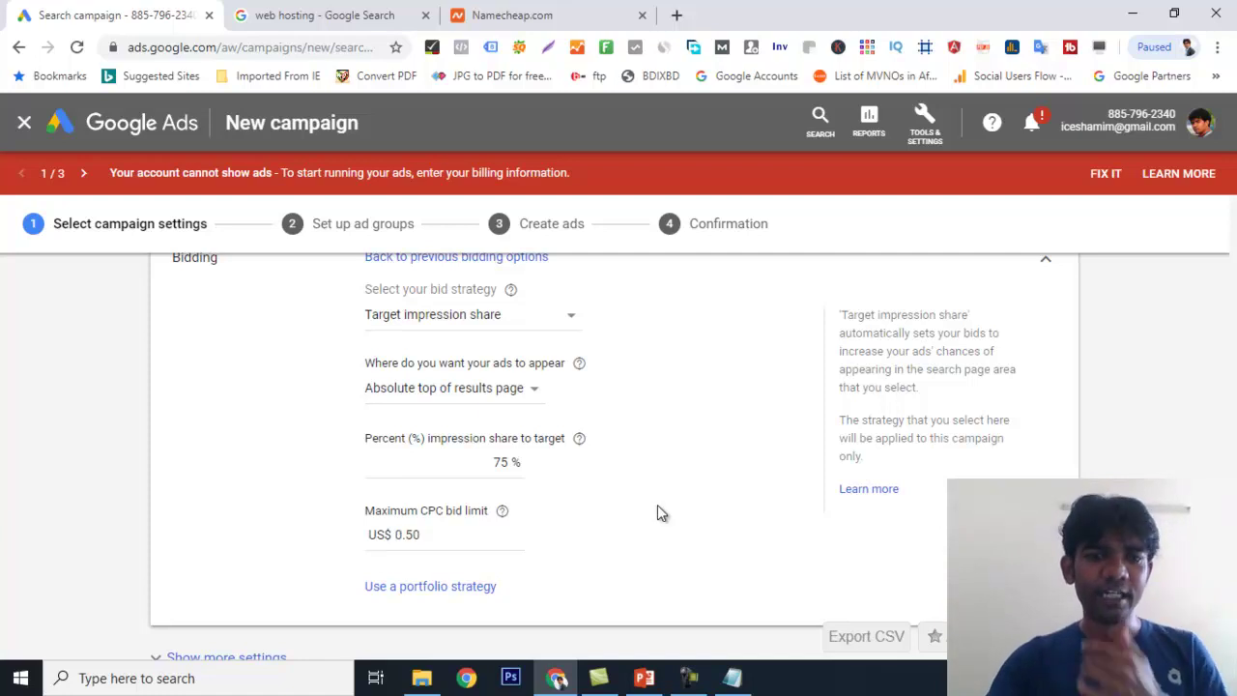
- Review the campaign's Target impression share settings against the top ads in the "web hosting" Google results
{"action": "scroll", "coordinate": [657, 505], "scroll_direction": "up", "scroll_amount": 1}
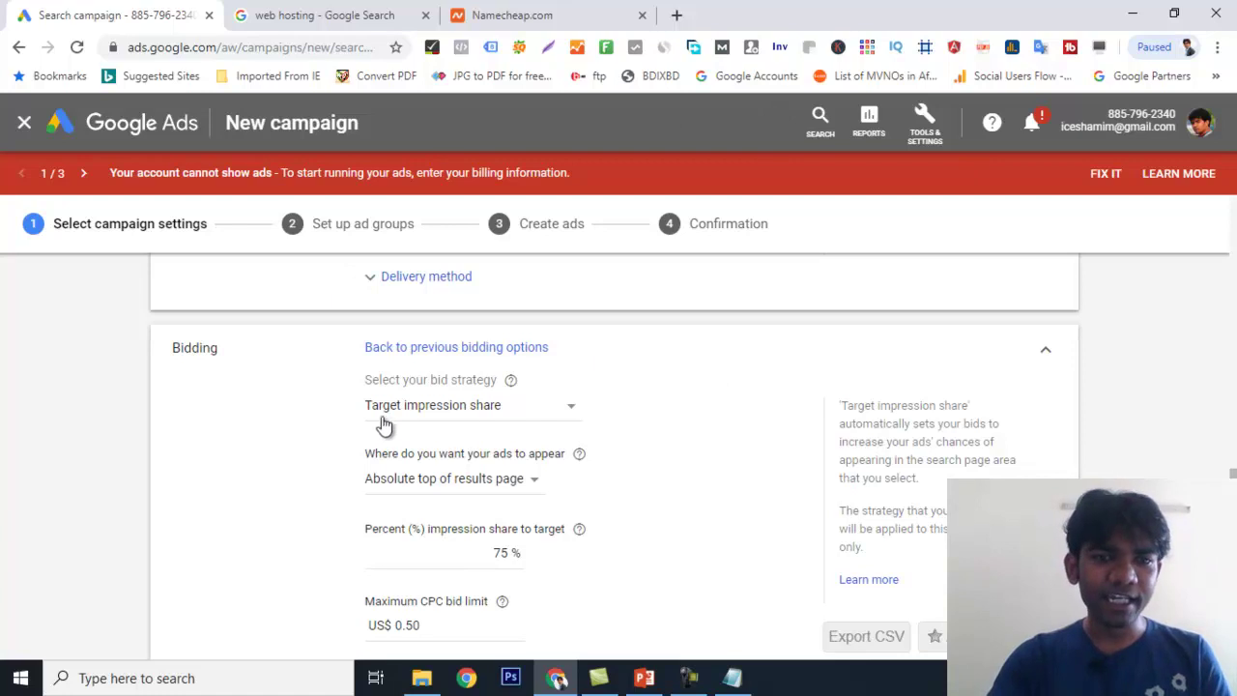
{"action": "left_click", "coordinate": [288, 14]}
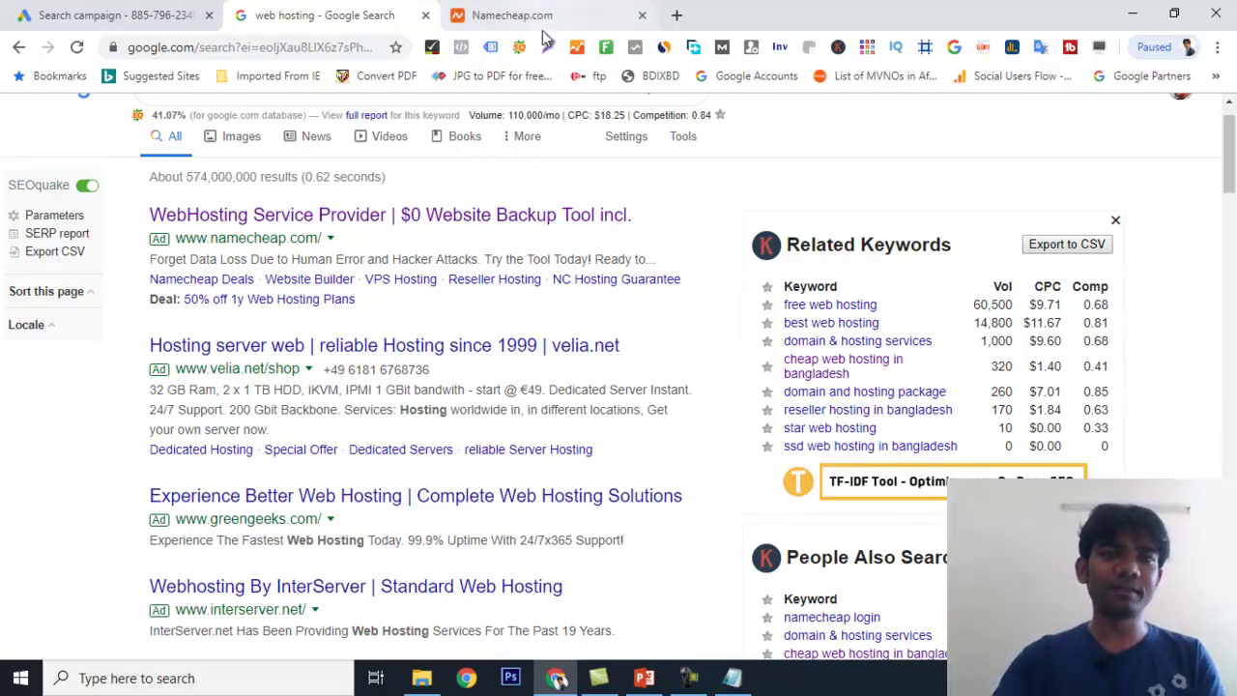
{"action": "left_click", "coordinate": [124, 13]}
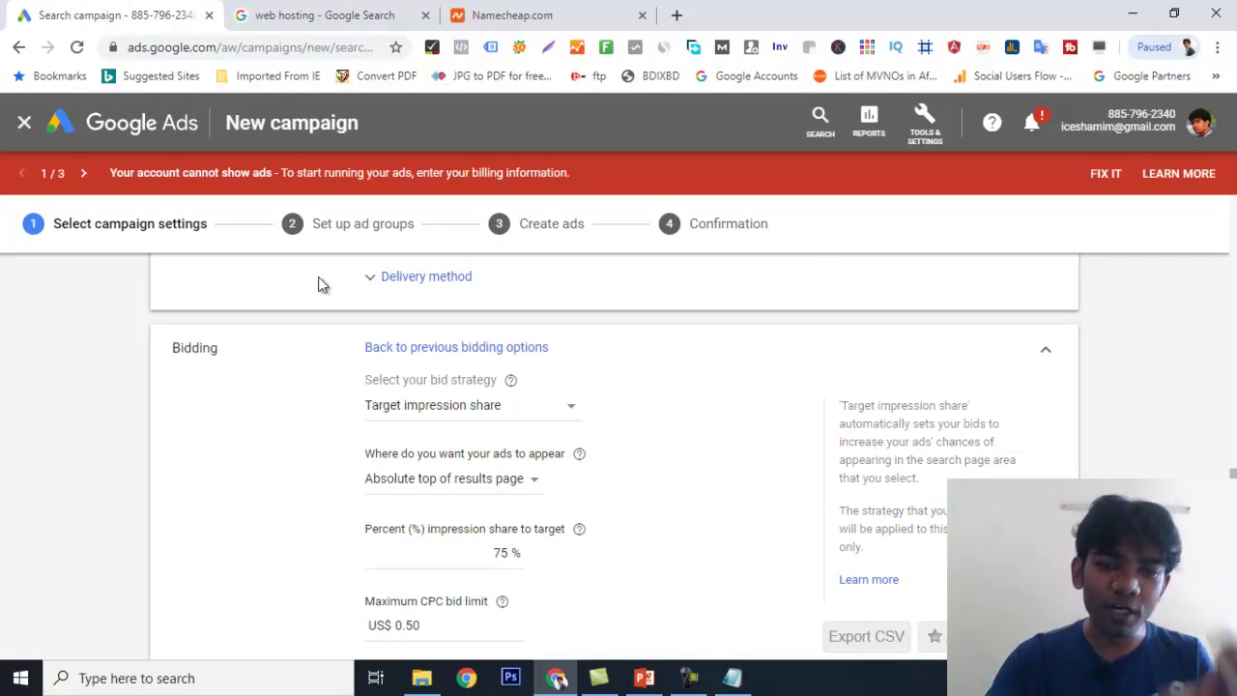
{"action": "left_click", "coordinate": [295, 13]}
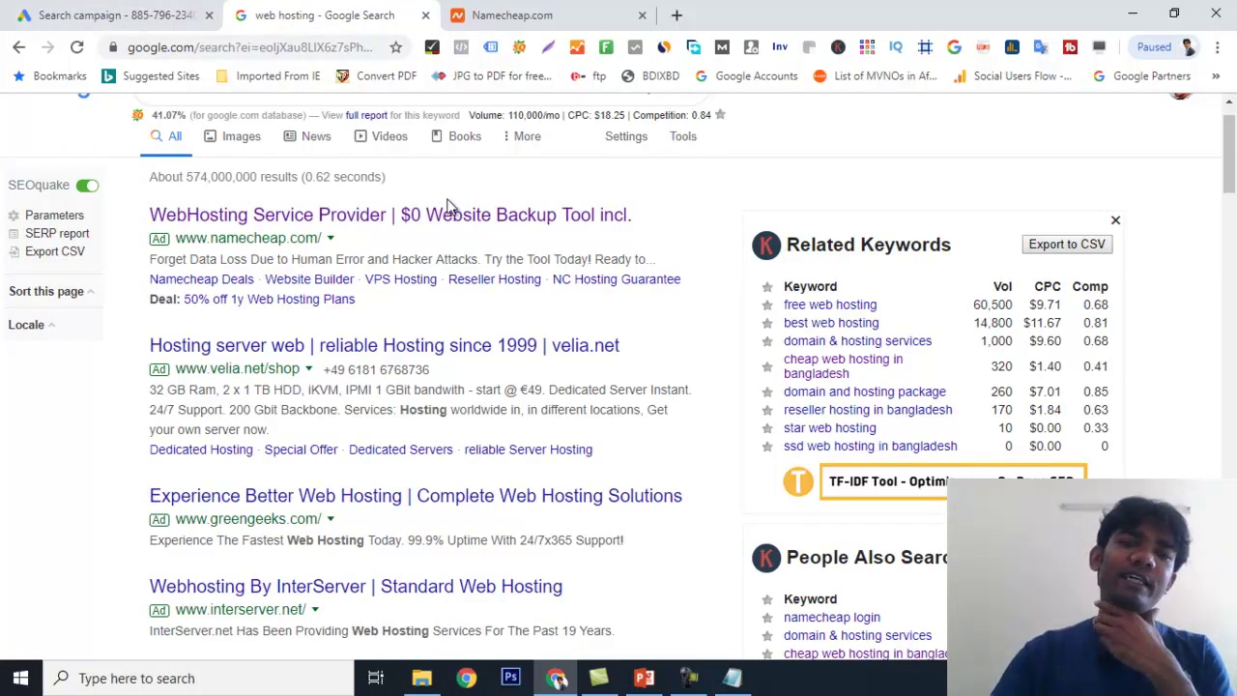
{"action": "left_click", "coordinate": [116, 17]}
{"action": "scroll", "coordinate": [710, 416], "scroll_direction": "down", "scroll_amount": 4}
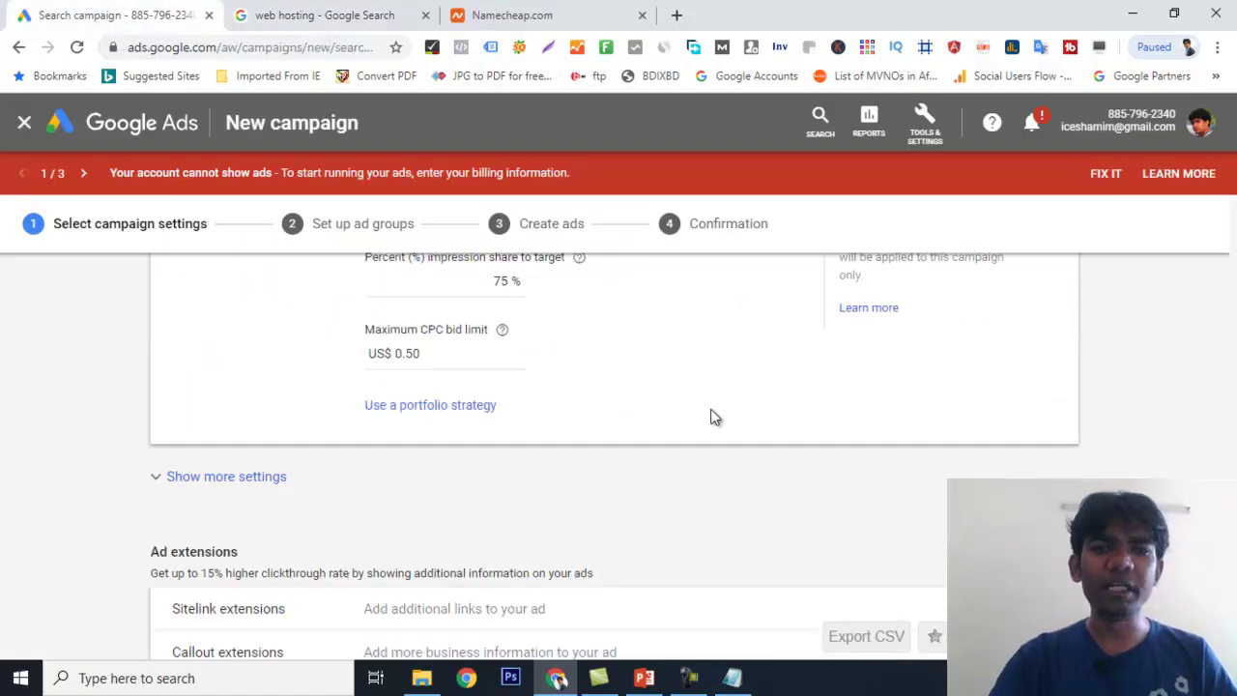
{"action": "scroll", "coordinate": [711, 416], "scroll_direction": "up", "scroll_amount": 5}
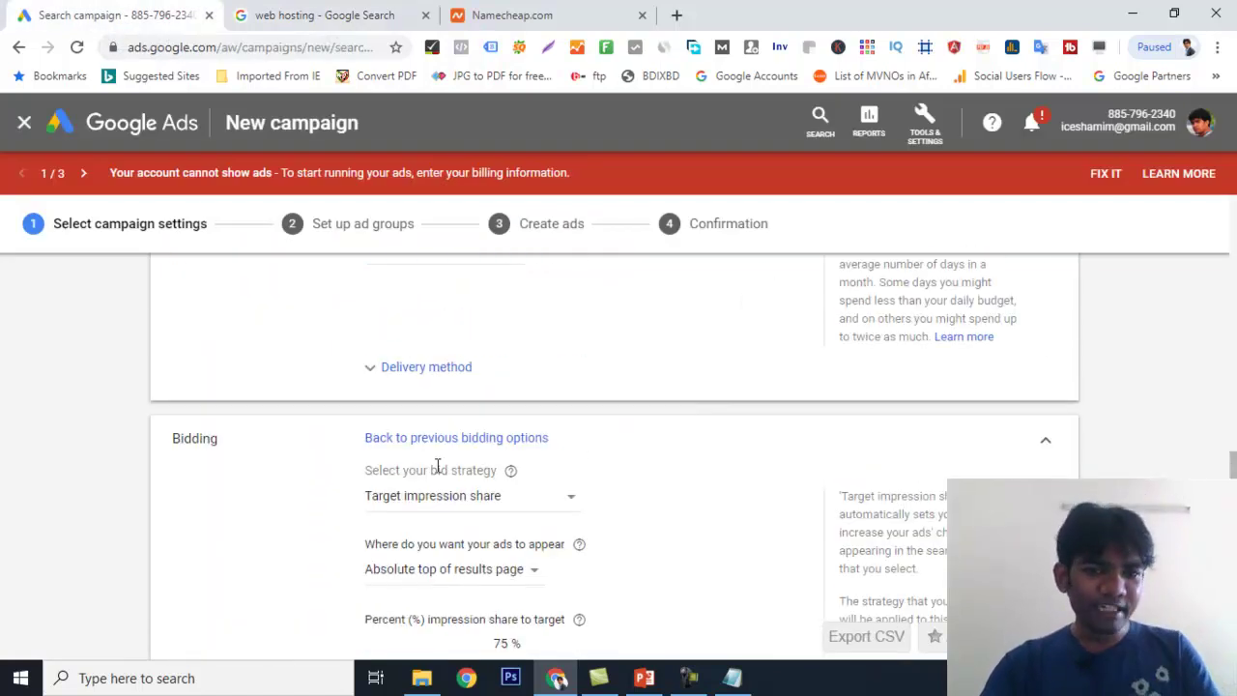
{"action": "scroll", "coordinate": [639, 426], "scroll_direction": "down", "scroll_amount": 2}
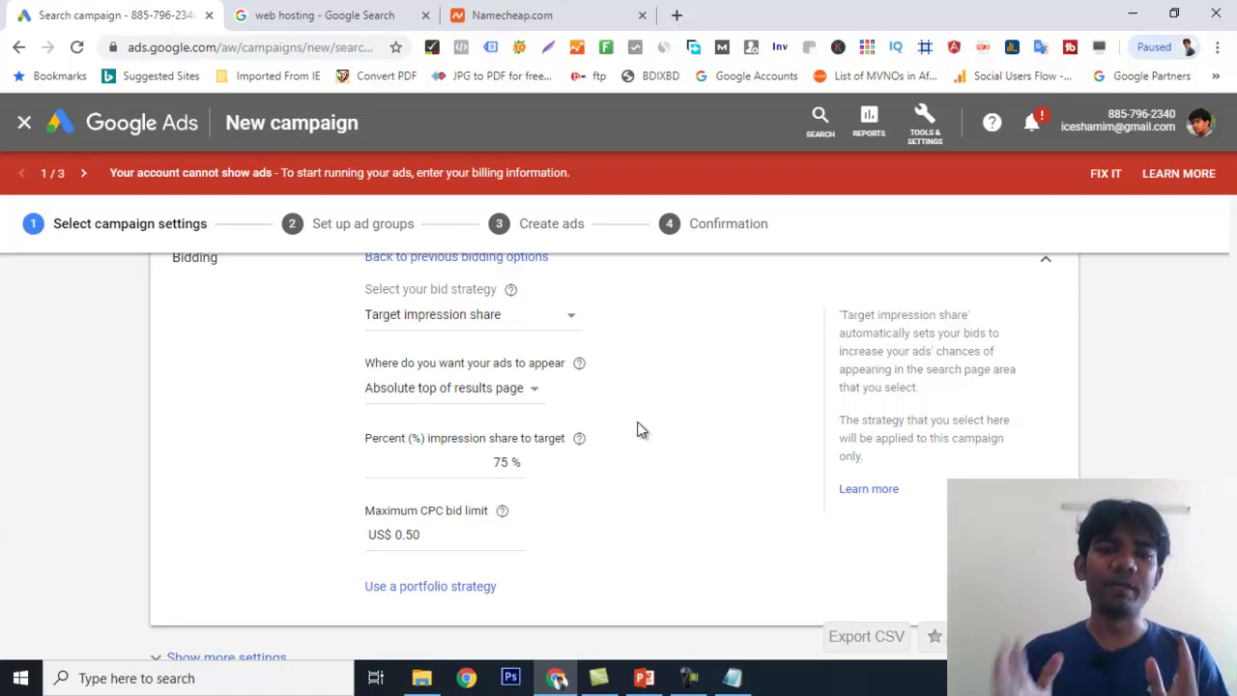
{"action": "left_click", "coordinate": [302, 12]}
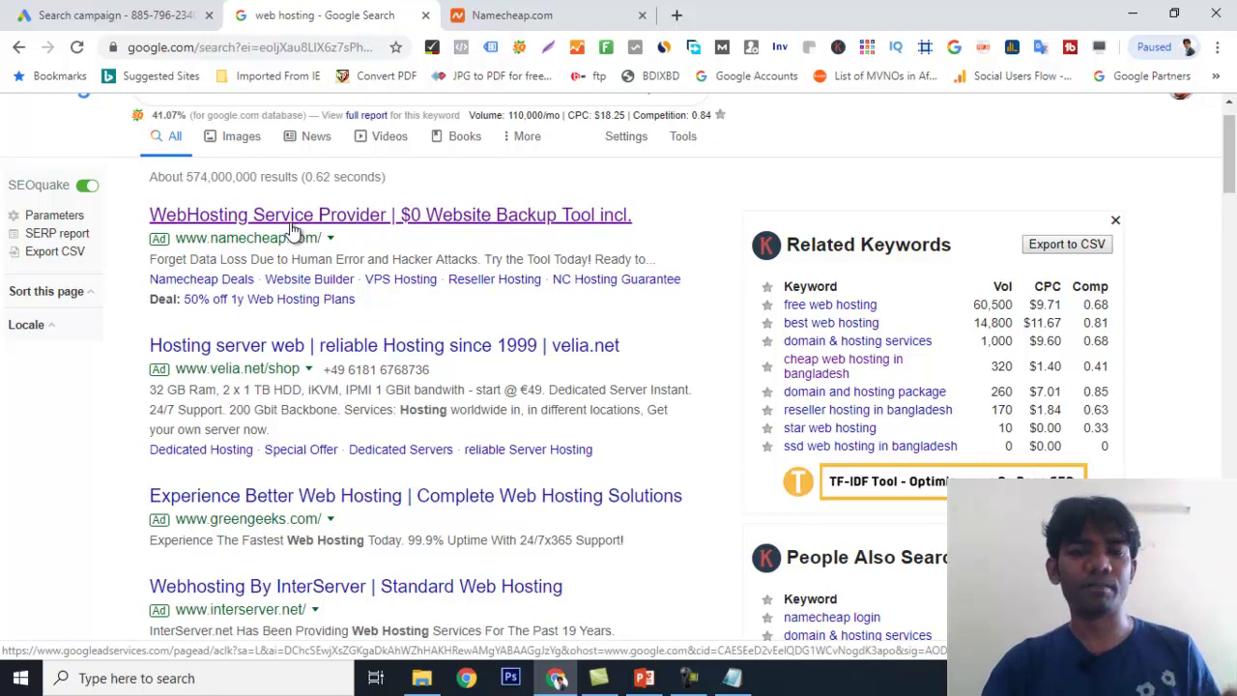
- Return to Google Ads, change the campaign's bid strategy to Manual CPC and enable increasing conversions with Enhanced CPC
{"action": "left_click", "coordinate": [152, 20]}
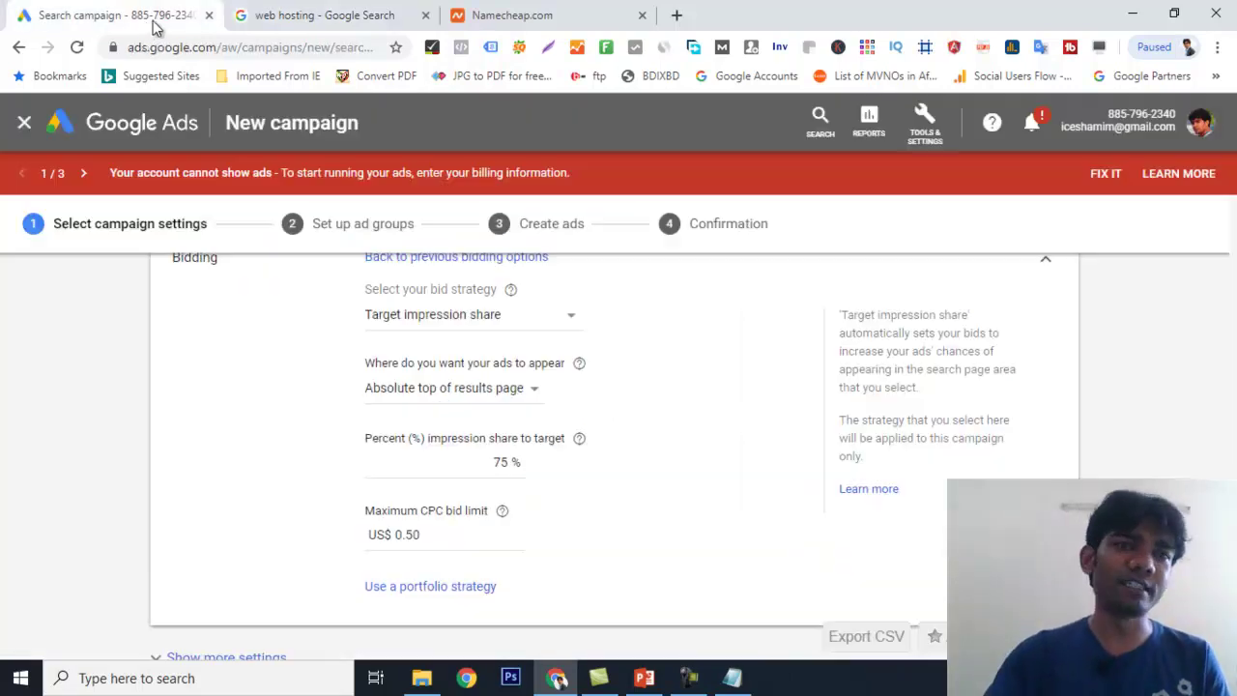
{"action": "scroll", "coordinate": [672, 385], "scroll_direction": "down", "scroll_amount": 4}
{"action": "scroll", "coordinate": [674, 384], "scroll_direction": "up", "scroll_amount": 6}
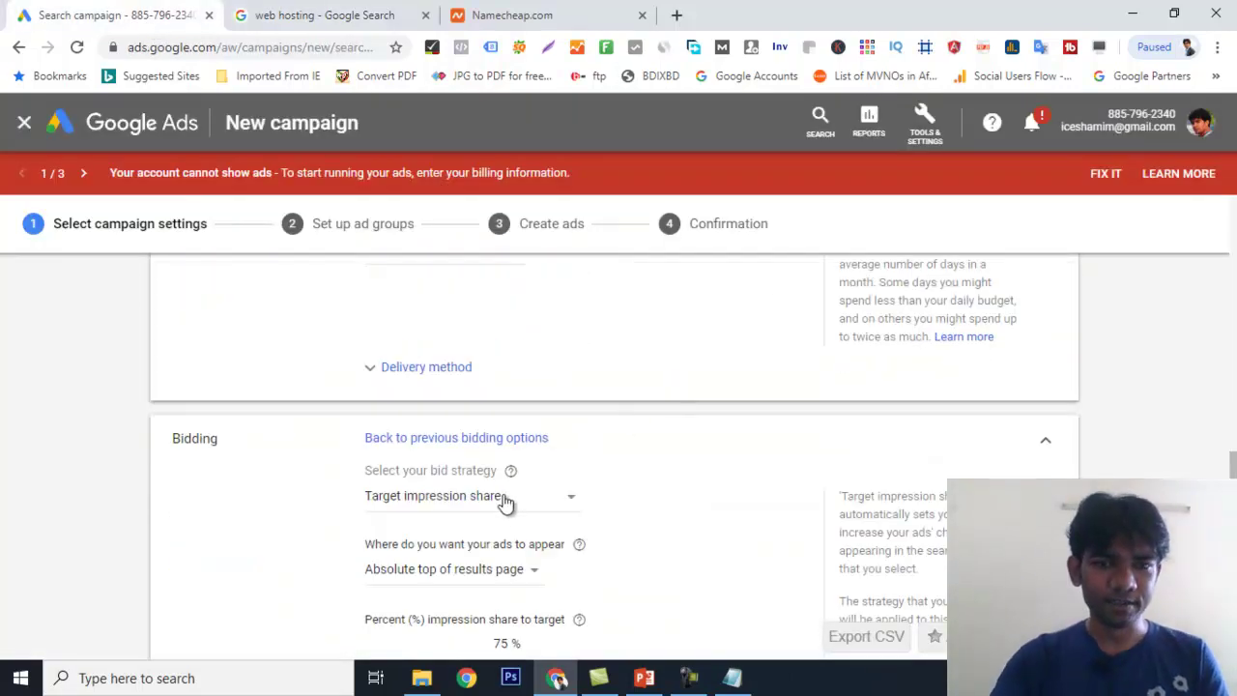
{"action": "left_click", "coordinate": [550, 503]}
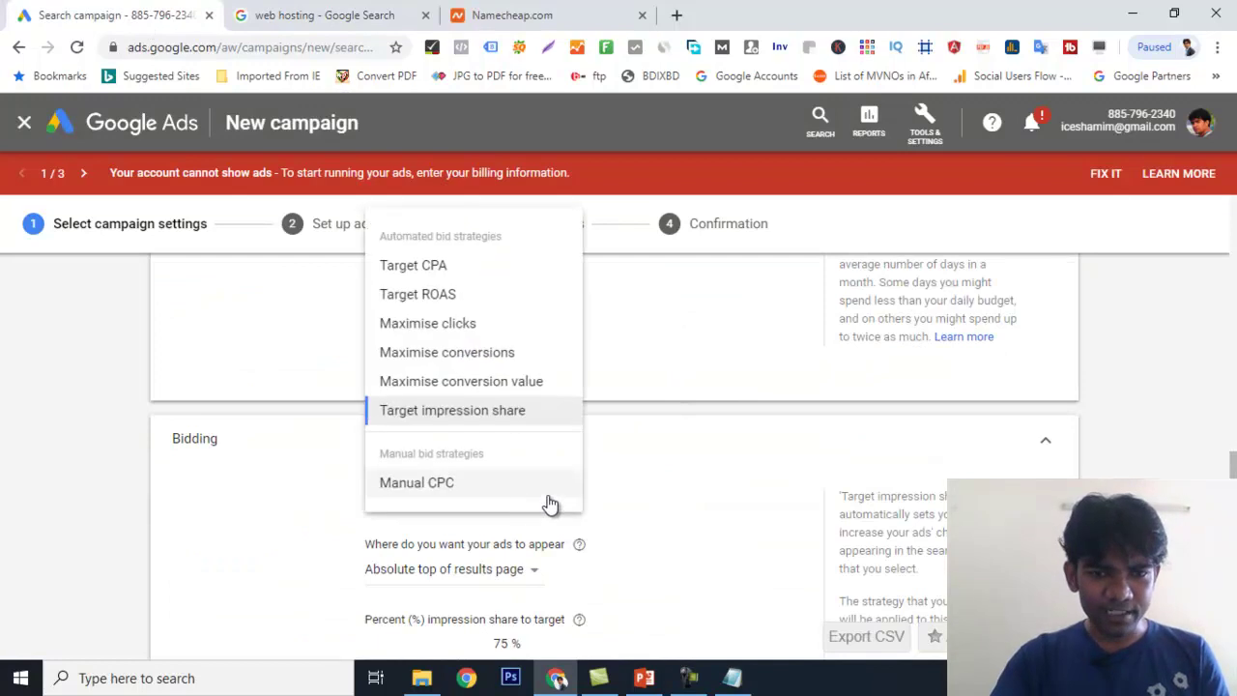
{"action": "left_click", "coordinate": [452, 492]}
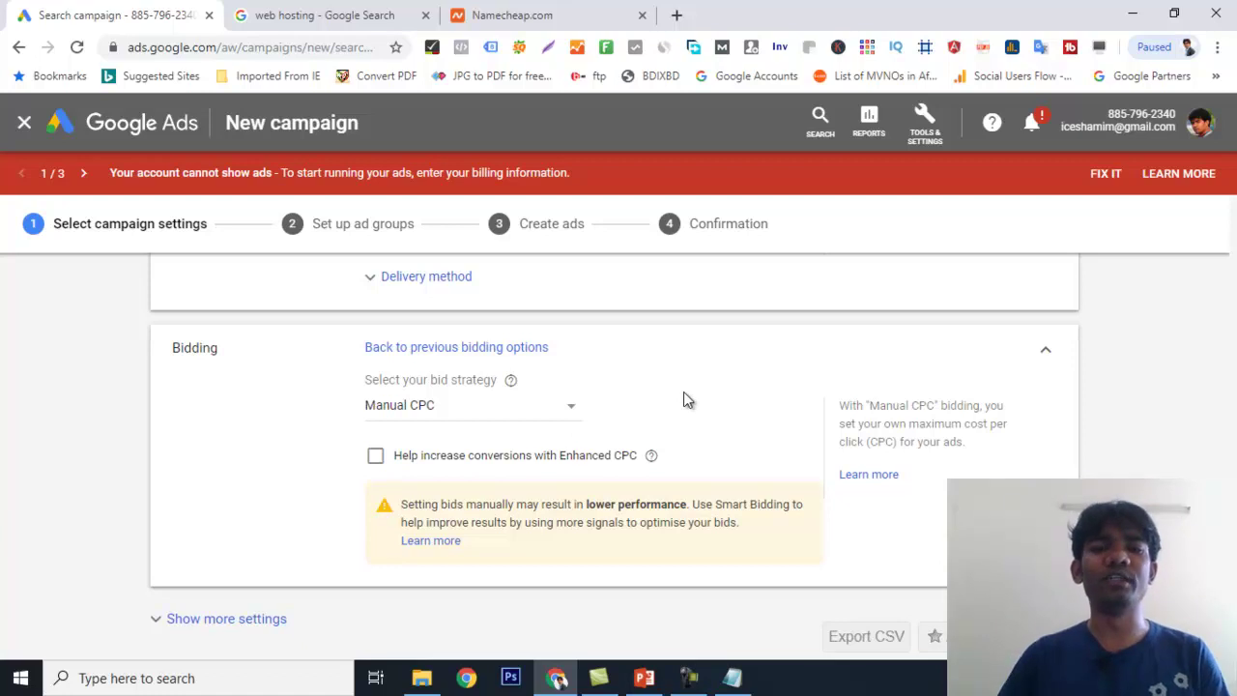
{"action": "left_click", "coordinate": [376, 457]}
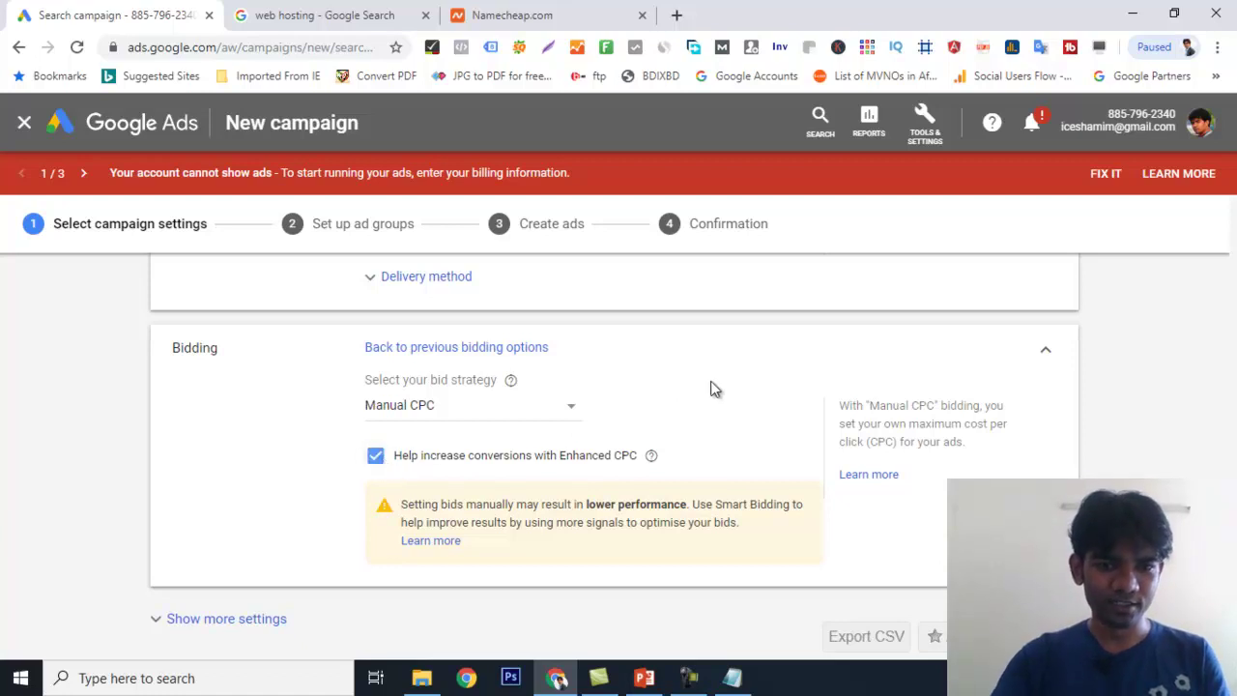
{"action": "scroll", "coordinate": [740, 377], "scroll_direction": "down", "scroll_amount": 2}
{"action": "scroll", "coordinate": [741, 377], "scroll_direction": "up", "scroll_amount": 3}
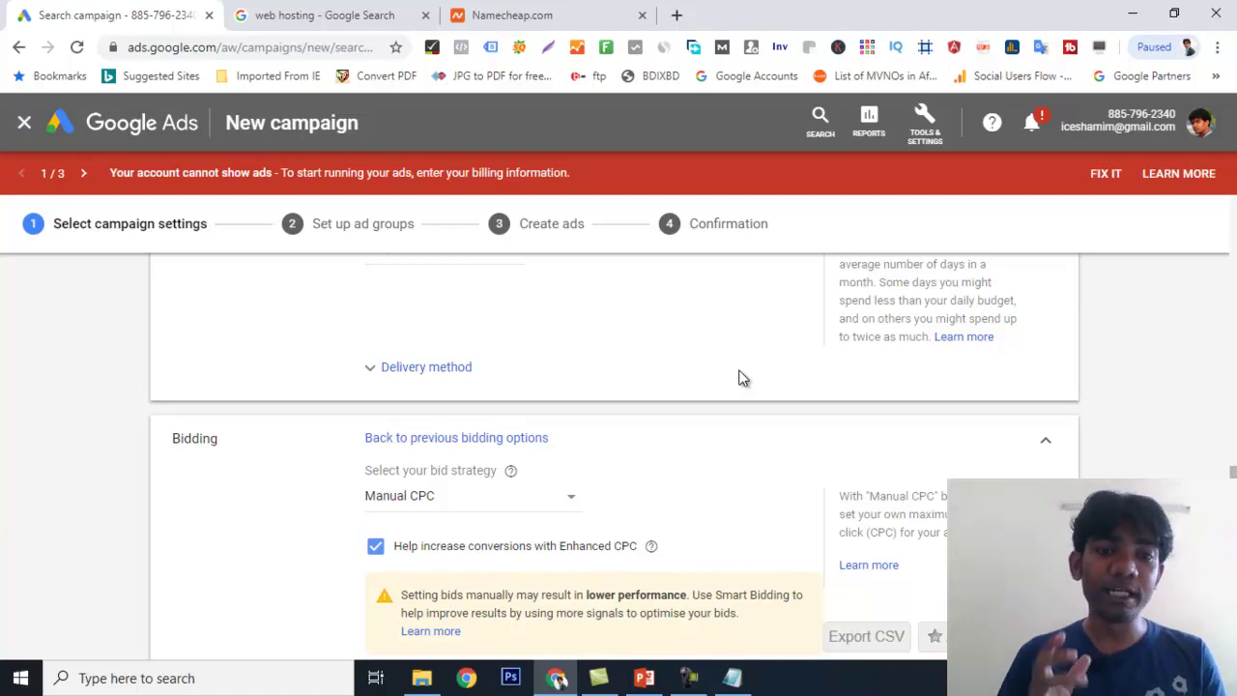
- Switch to the Google results, highlight the "web hosting" search term with its suggestions, and return to the campaign's bidding settings
{"action": "left_click", "coordinate": [343, 12]}
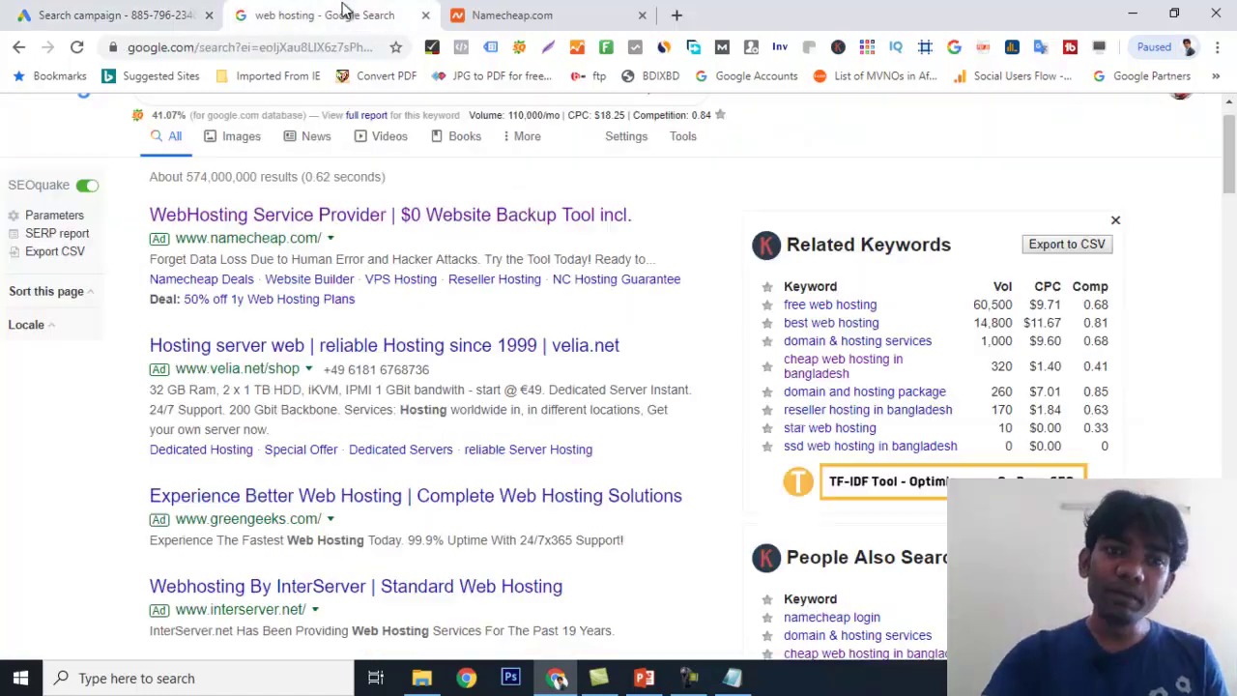
{"action": "scroll", "coordinate": [479, 385], "scroll_direction": "up", "scroll_amount": 1}
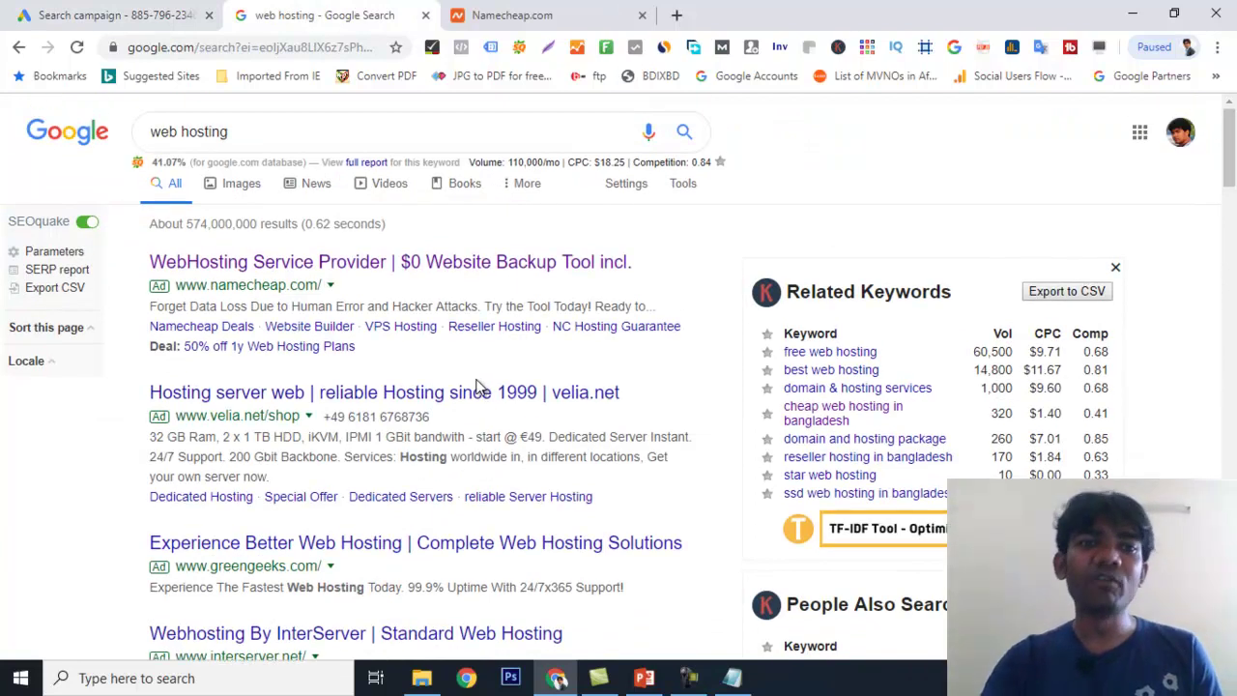
{"action": "triple_click", "coordinate": [237, 131]}
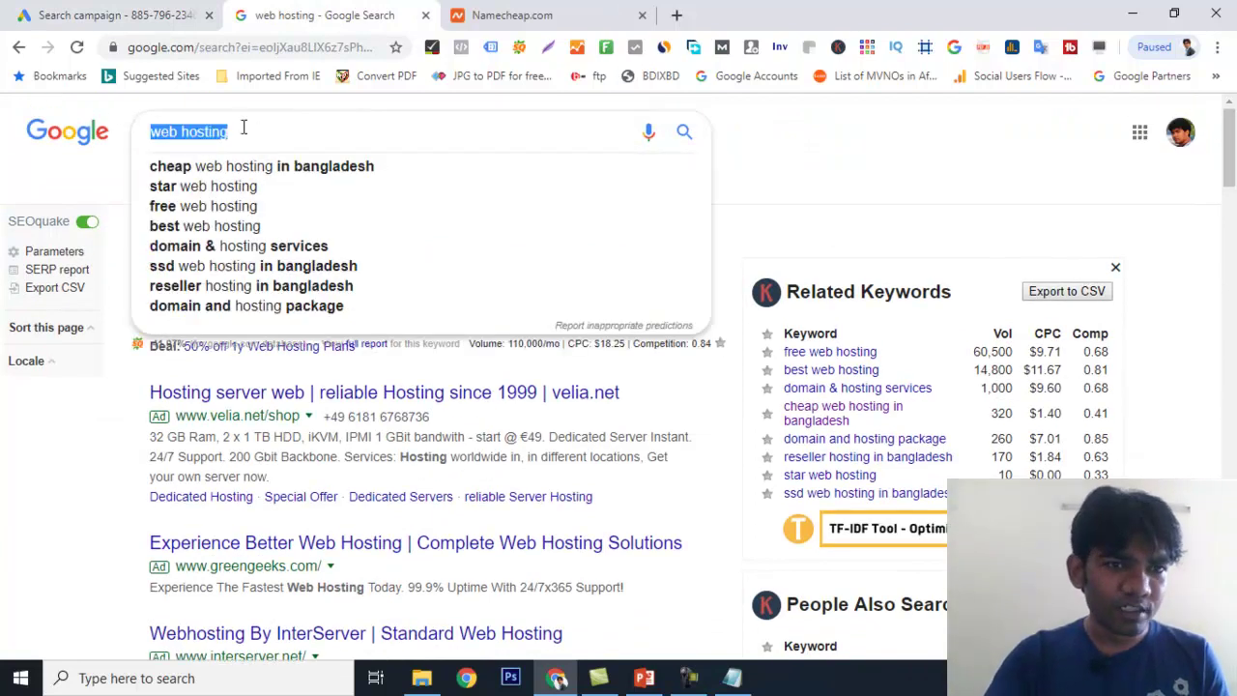
{"action": "left_click", "coordinate": [919, 145]}
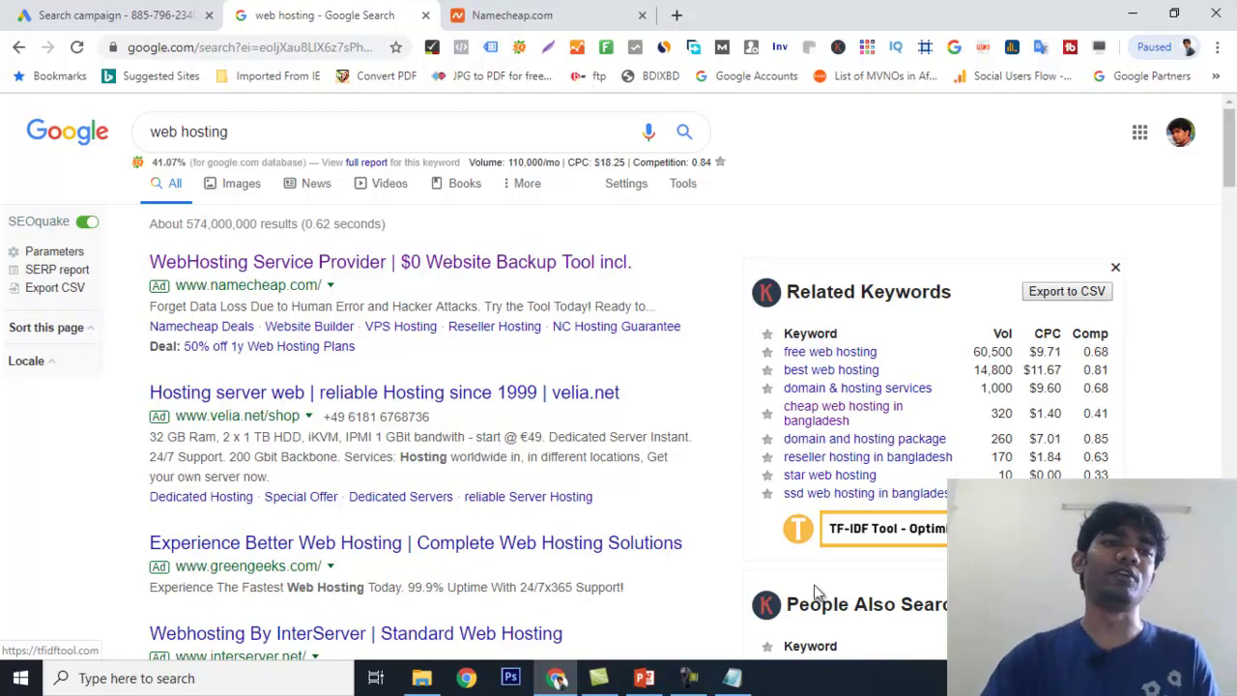
{"action": "left_click", "coordinate": [126, 15]}
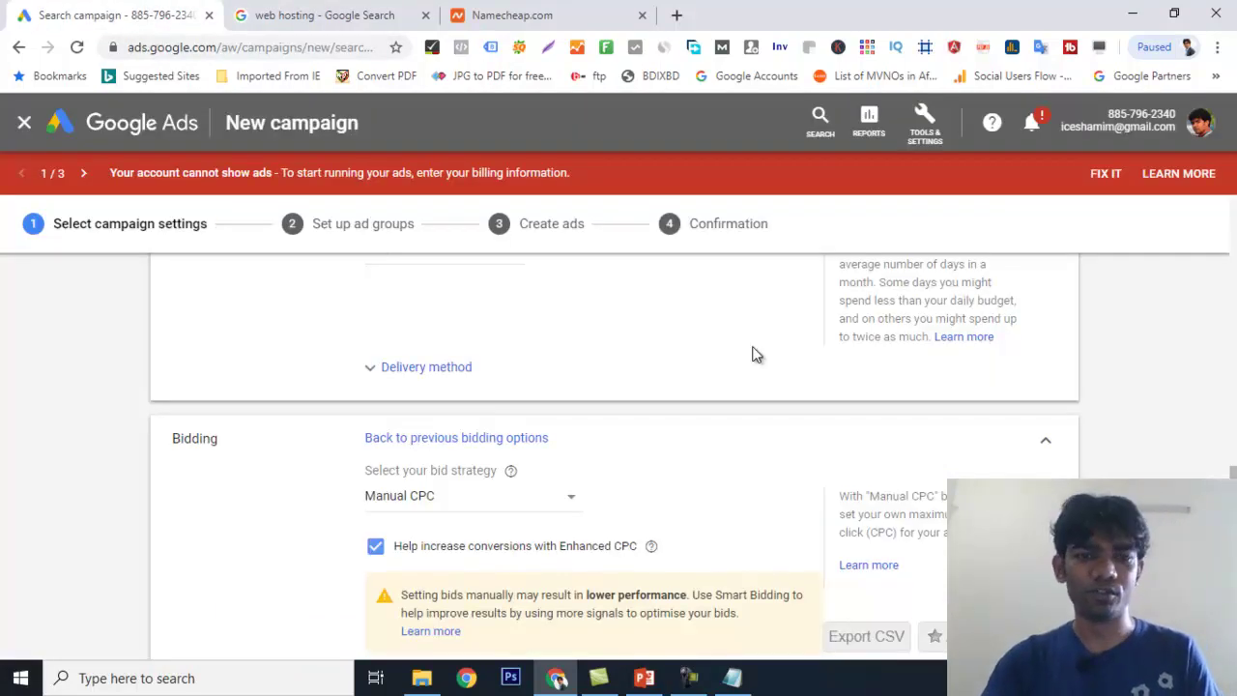
- Switch to the PowerPoint presentation, show slide 6 on bidding strategies and highlight the term "Manual CPC" in its definition
{"action": "left_click", "coordinate": [644, 678]}
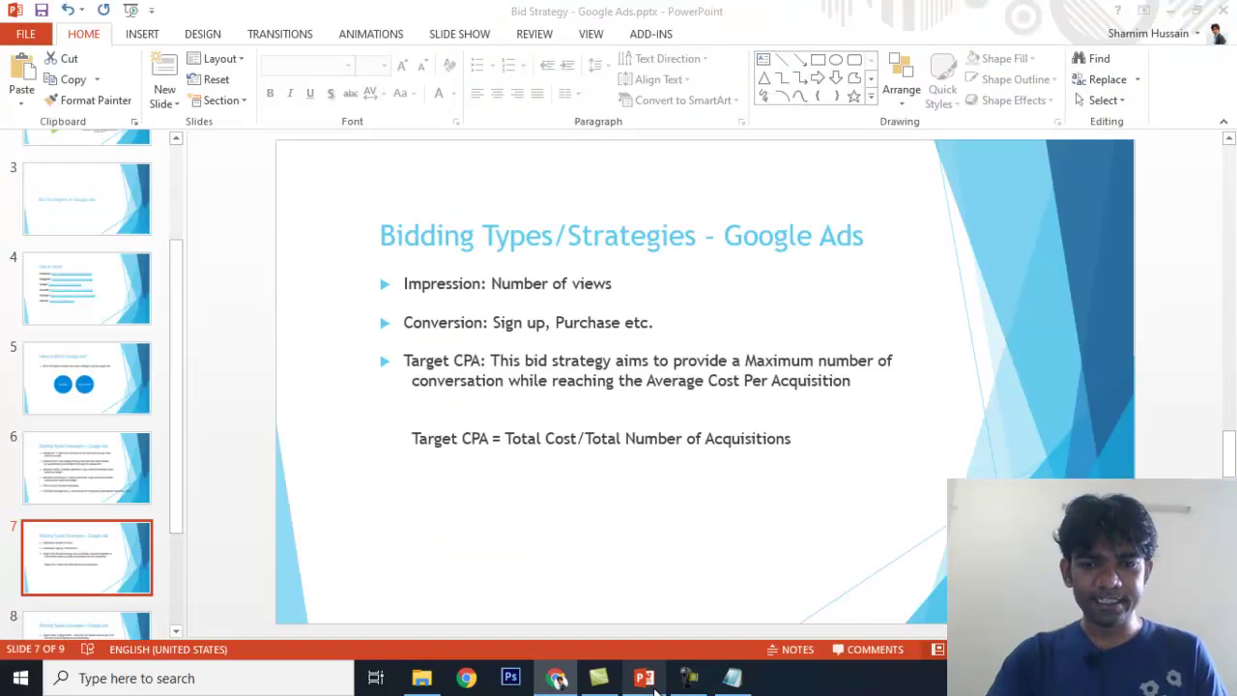
{"action": "left_click", "coordinate": [91, 484]}
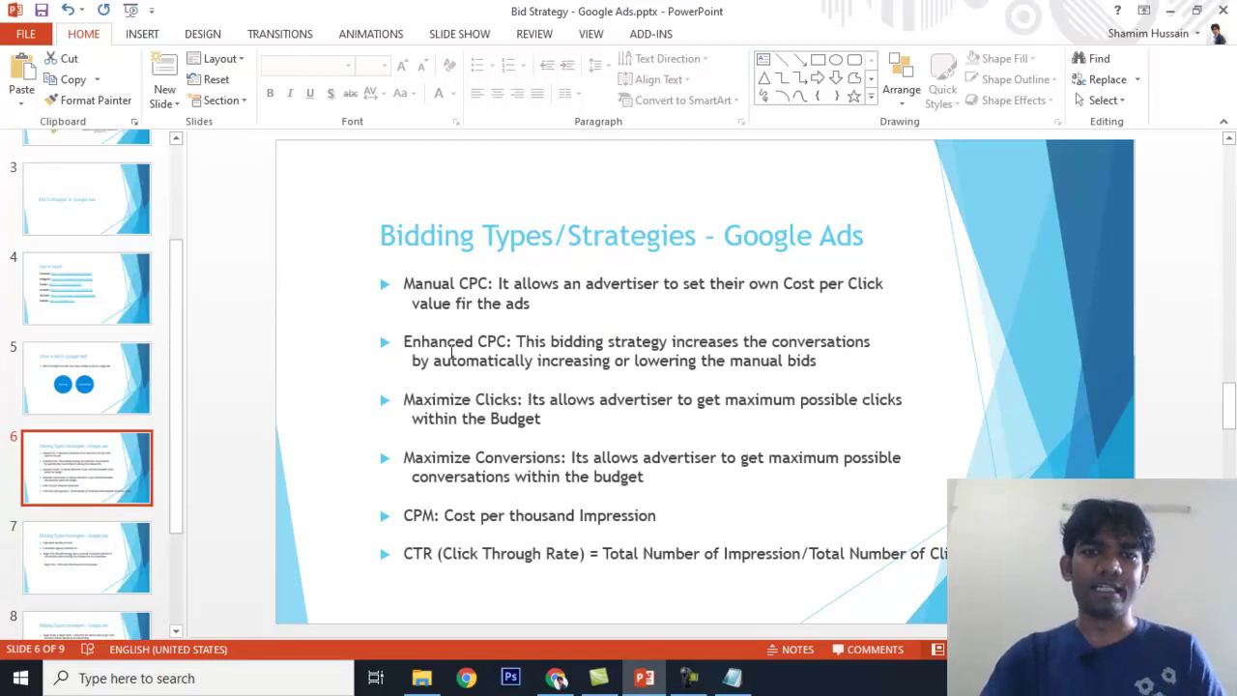
{"action": "left_click_drag", "start_coordinate": [404, 284], "coordinate": [488, 283]}
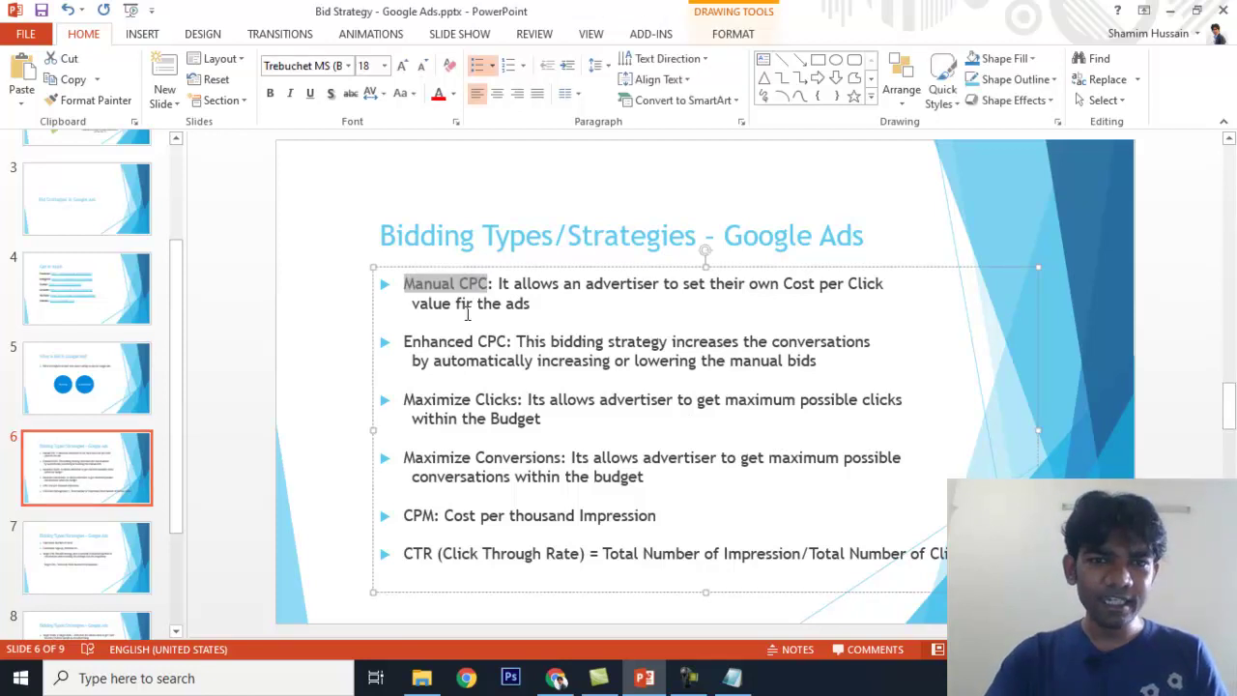
- Highlight the term "Enhanced CPC" on the slide, review the available bid strategies in Google Ads keeping Manual CPC, and return to the PowerPoint presentation
{"action": "left_click_drag", "start_coordinate": [423, 342], "coordinate": [506, 342]}
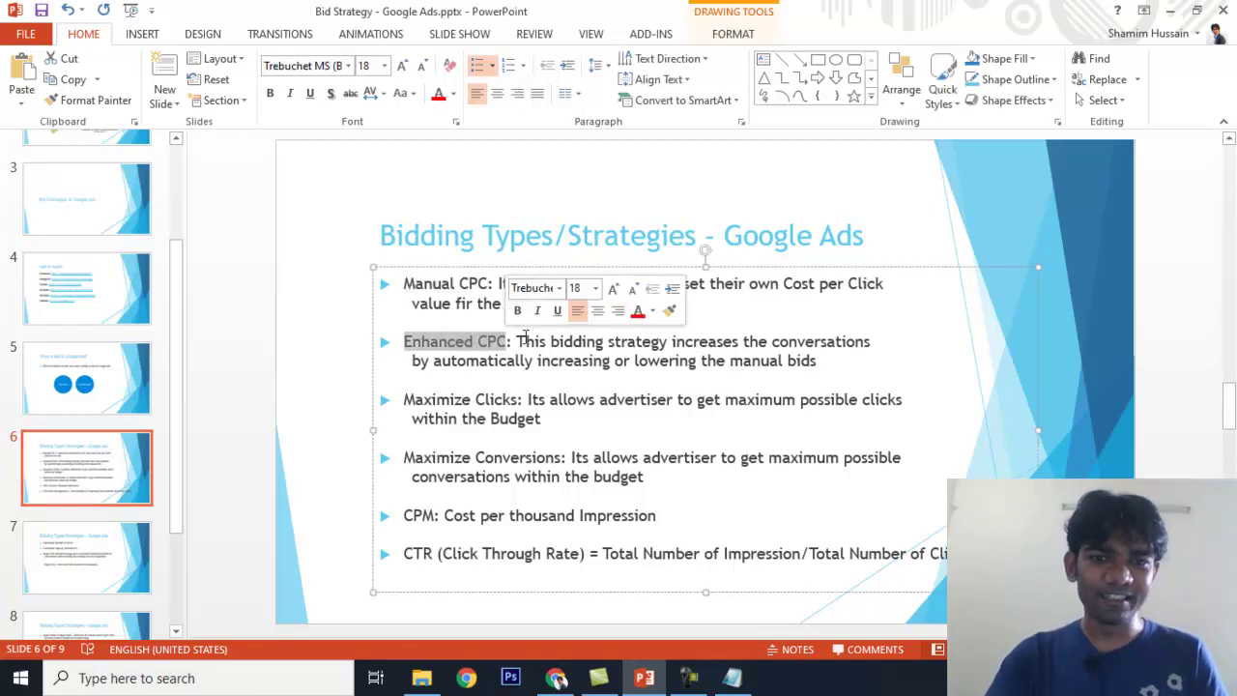
{"action": "left_click", "coordinate": [556, 678]}
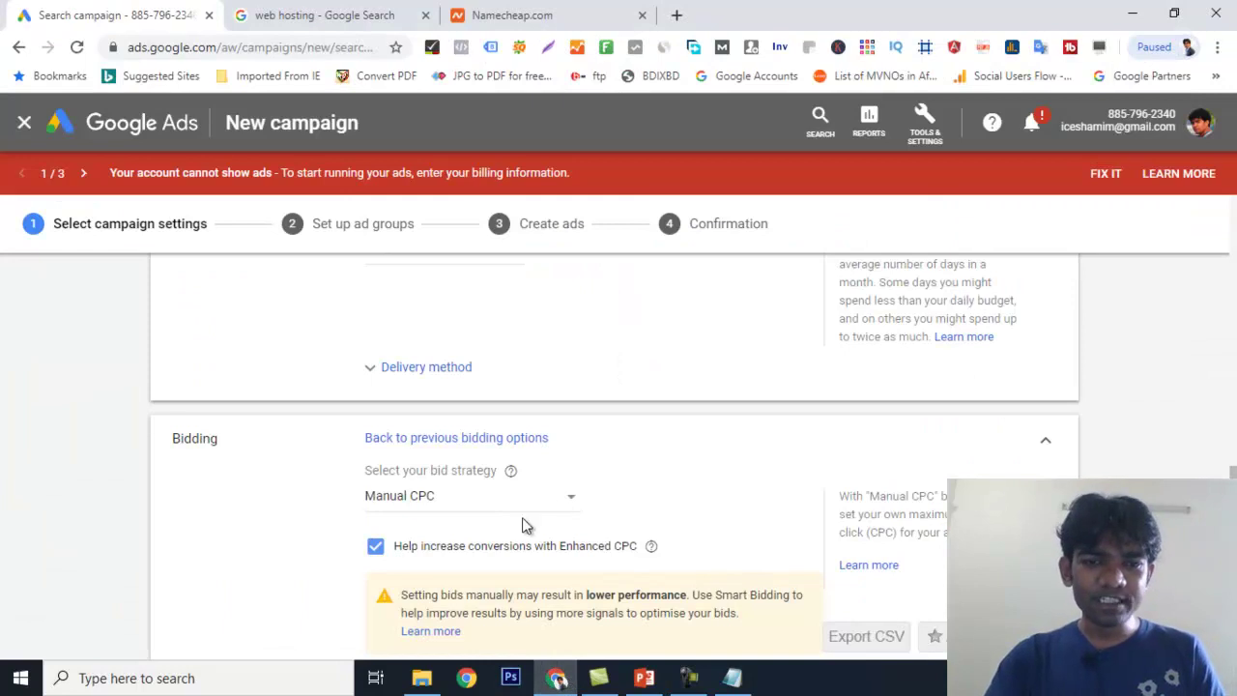
{"action": "left_click", "coordinate": [465, 498]}
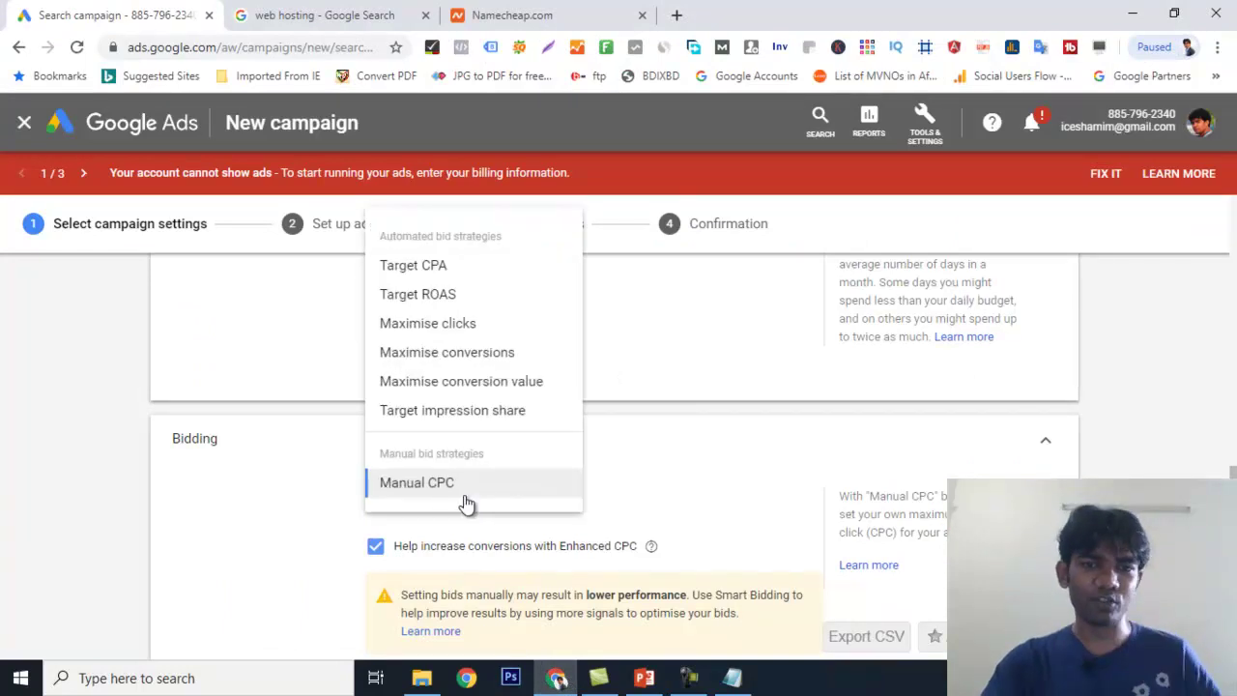
{"action": "left_click", "coordinate": [464, 495]}
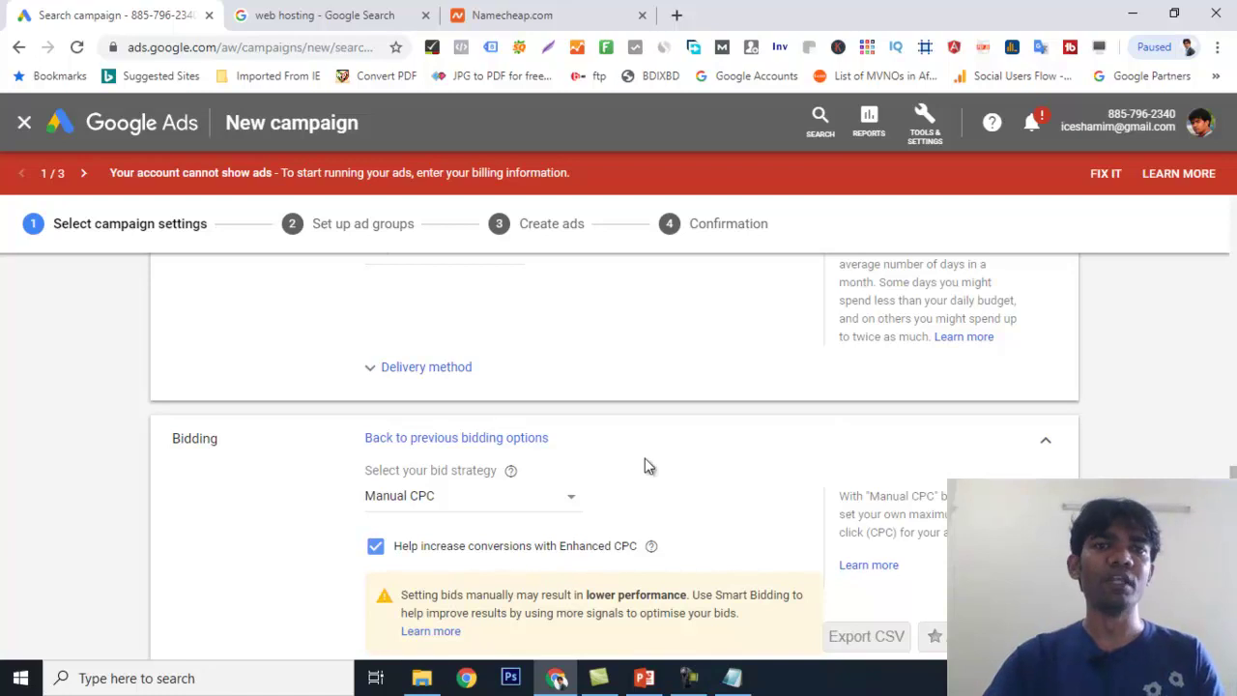
{"action": "scroll", "coordinate": [594, 386], "scroll_direction": "down", "scroll_amount": 1}
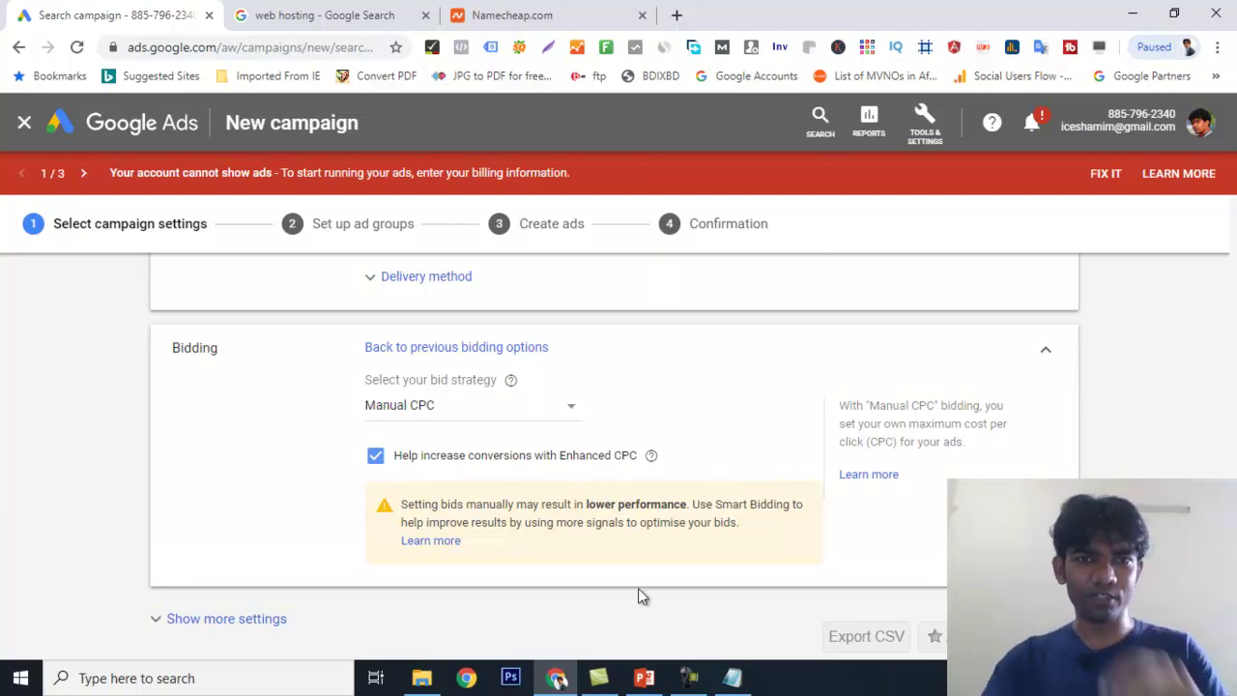
{"action": "left_click", "coordinate": [650, 674]}
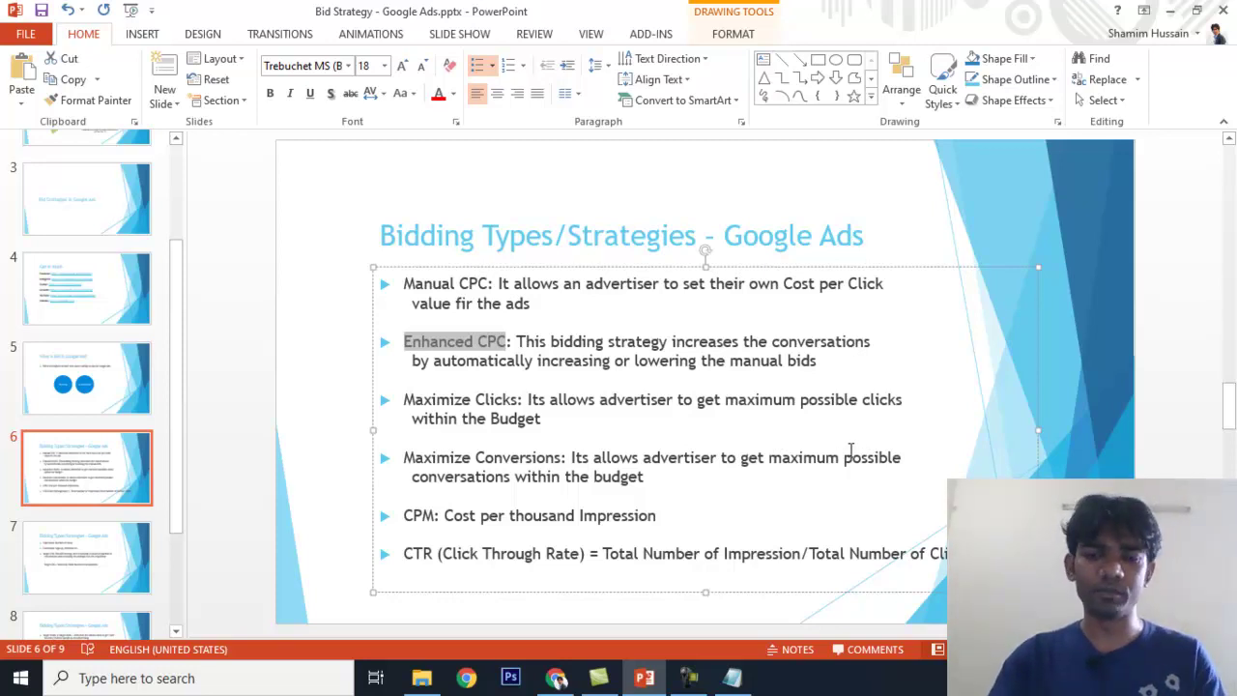
{"action": "left_click", "coordinate": [690, 678]}
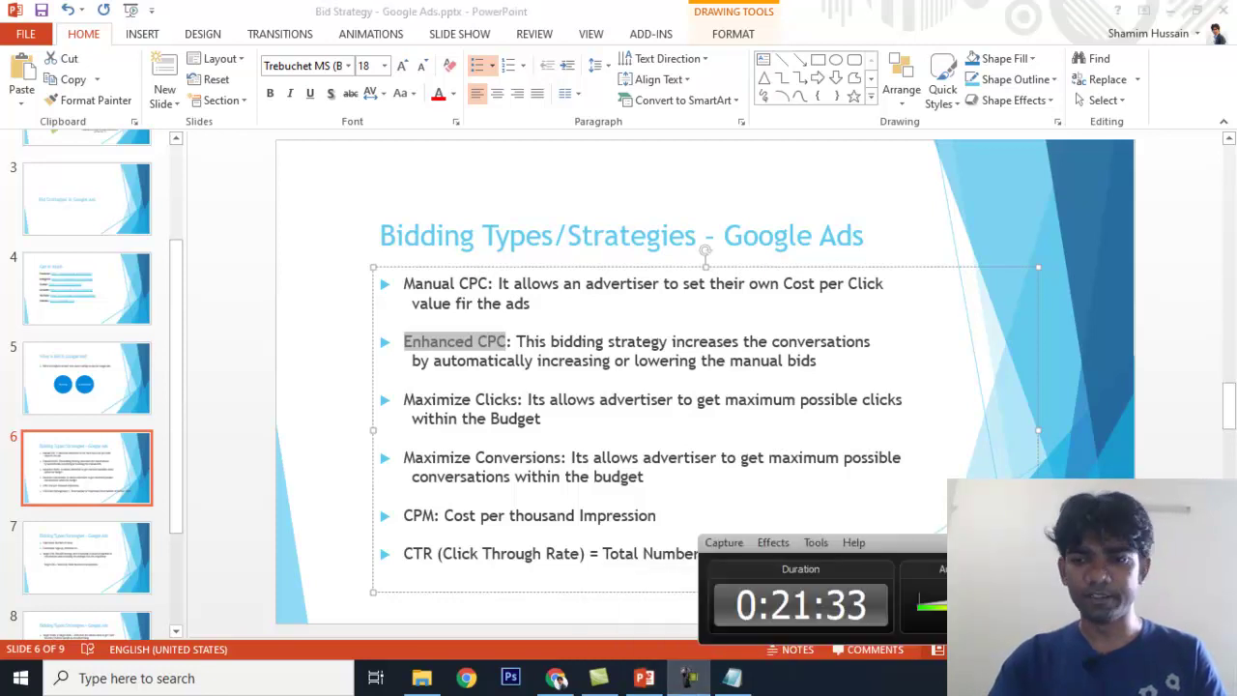